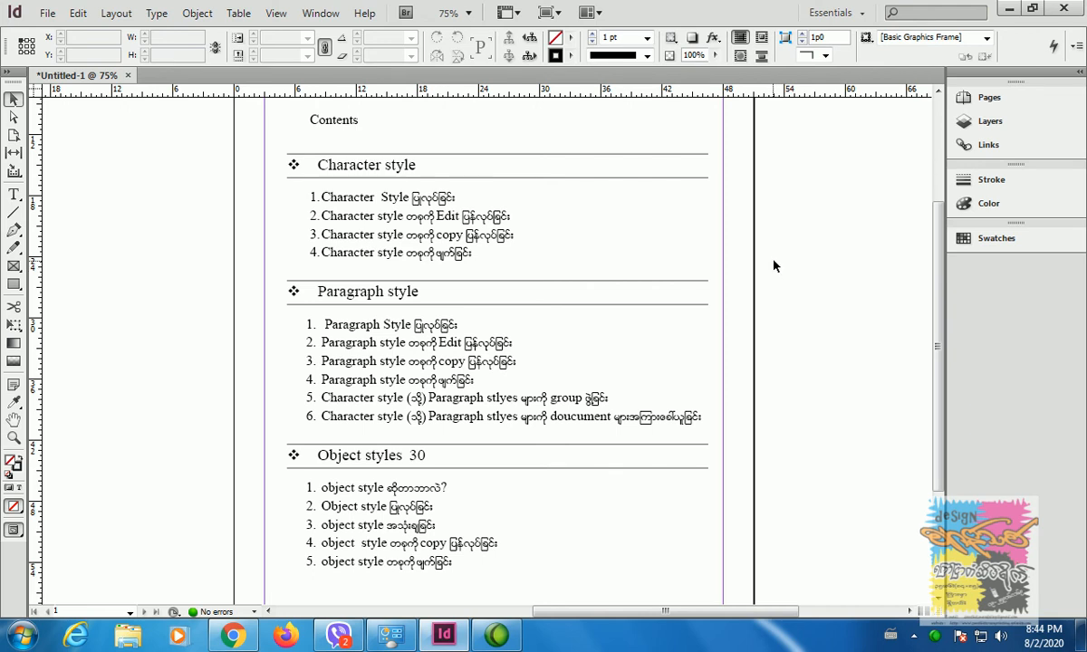
pyautogui.hotkey('ctrl', '=')
pyautogui.moveTo(601, 253); pyautogui.dragTo(675, 320)
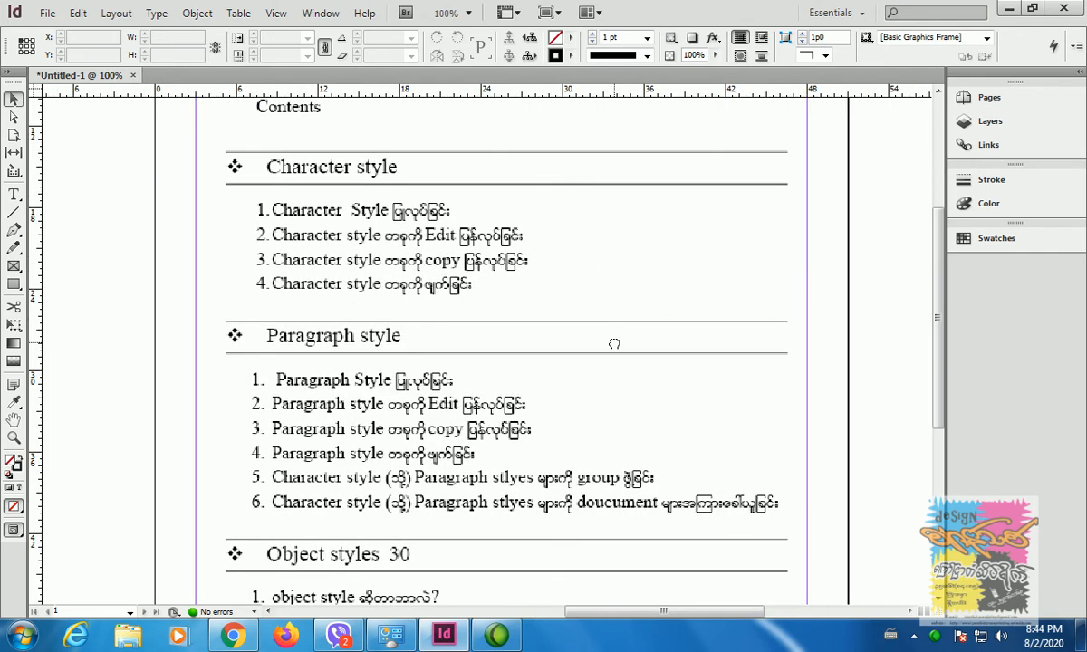
pyautogui.moveTo(615, 342); pyautogui.dragTo(624, 327)
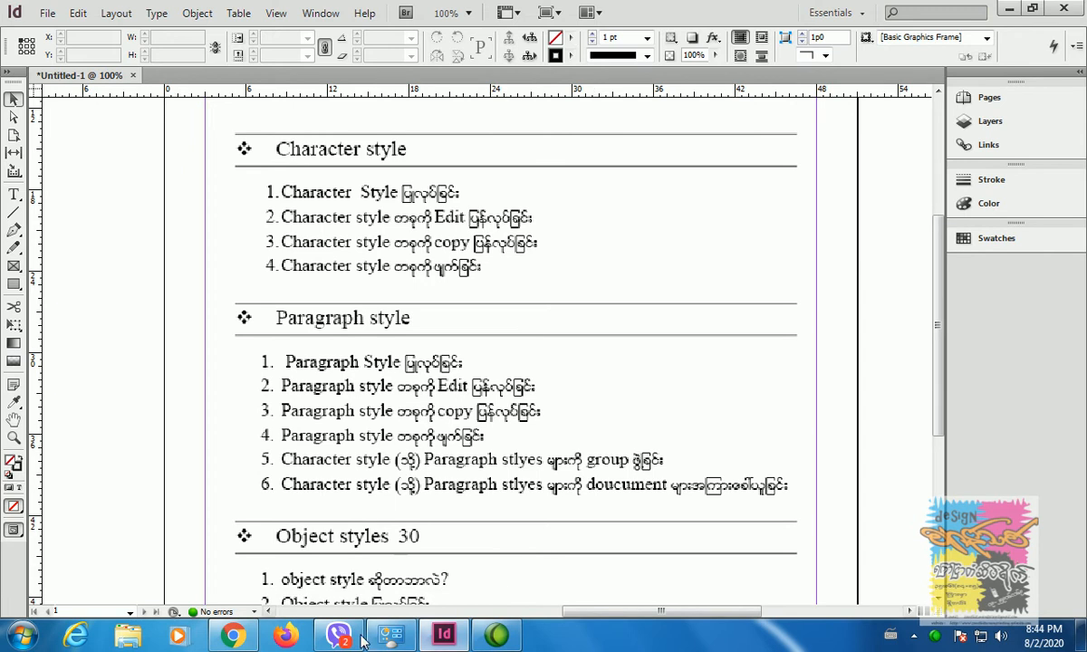
# Switch to Chrome and look through the shop's Facebook page, from its insights and contact section down to the latest video posts
pyautogui.click(233, 636)
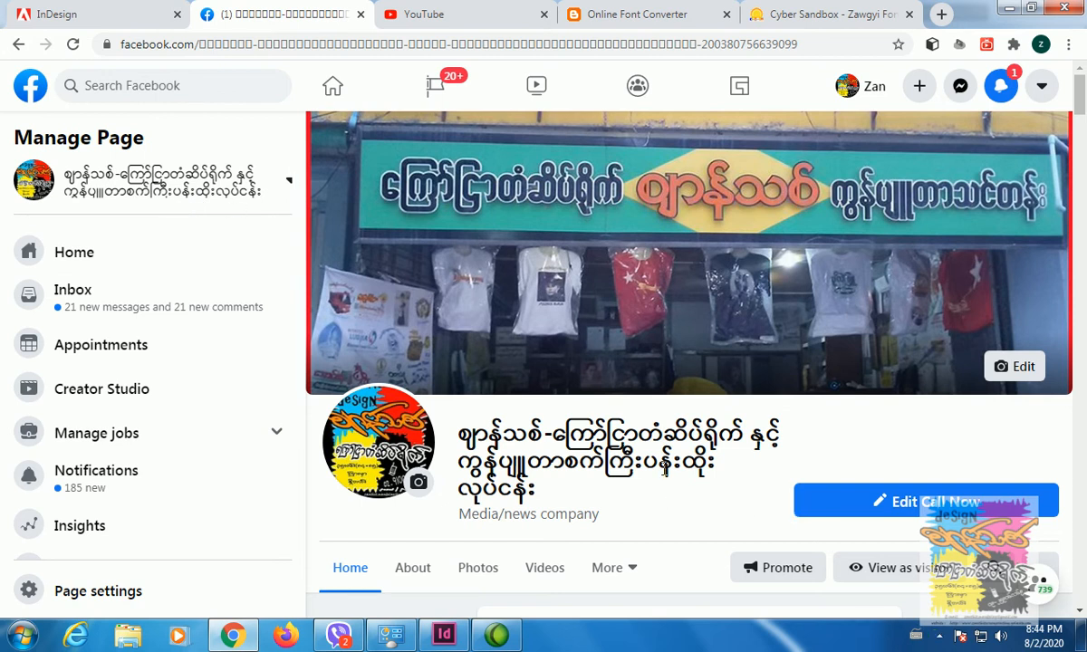
pyautogui.scroll(-1, 661, 483)
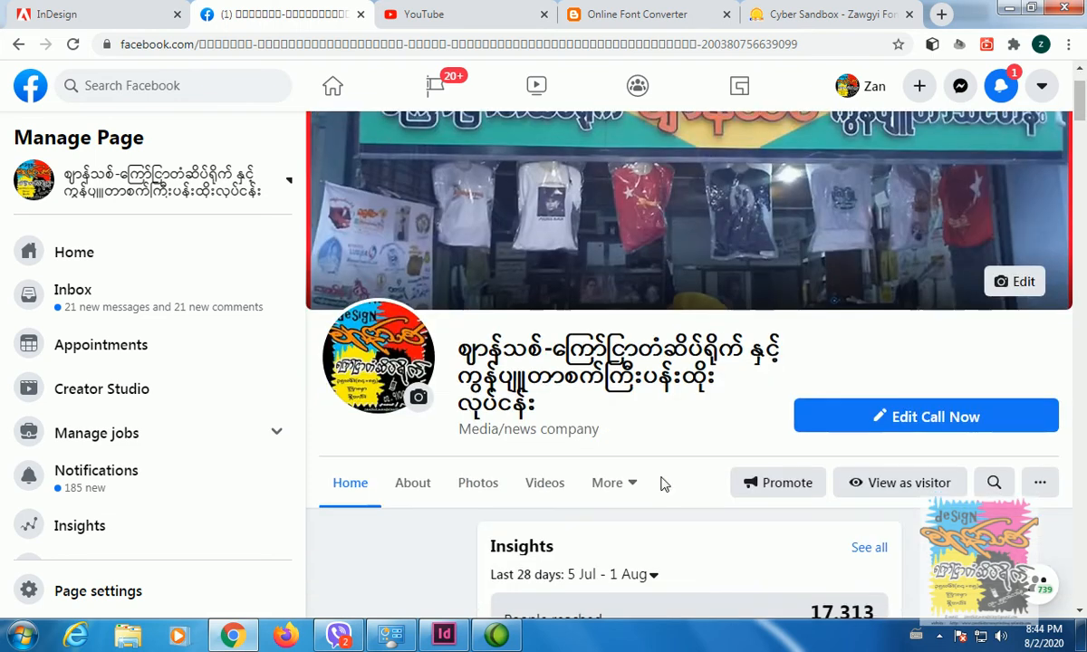
pyautogui.scroll(-1, 662, 480)
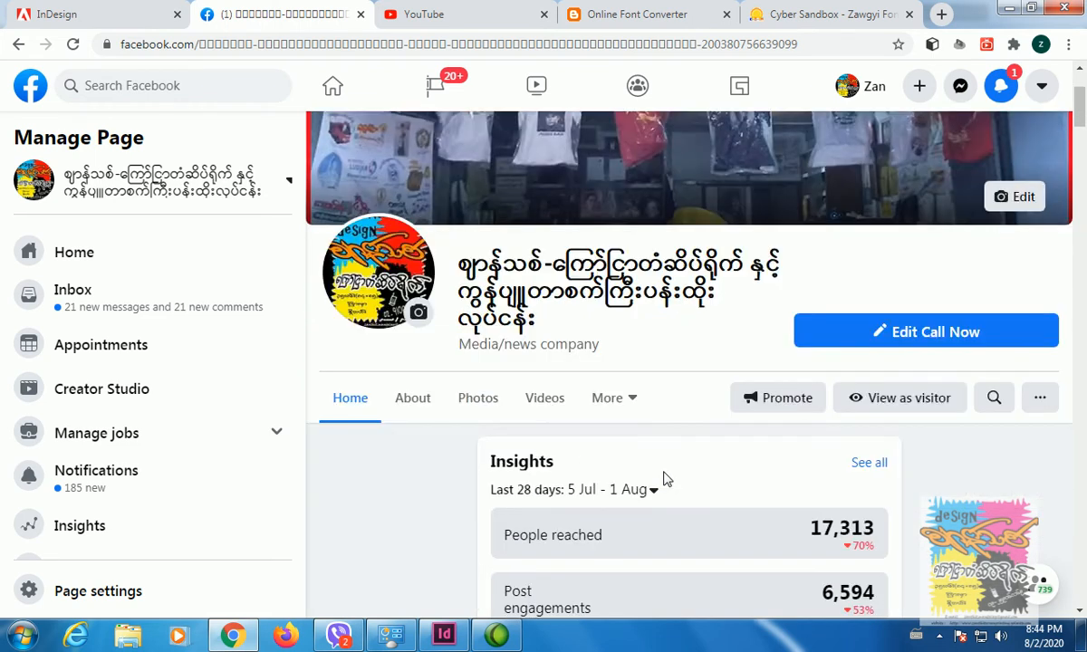
pyautogui.scroll(-2, 663, 478)
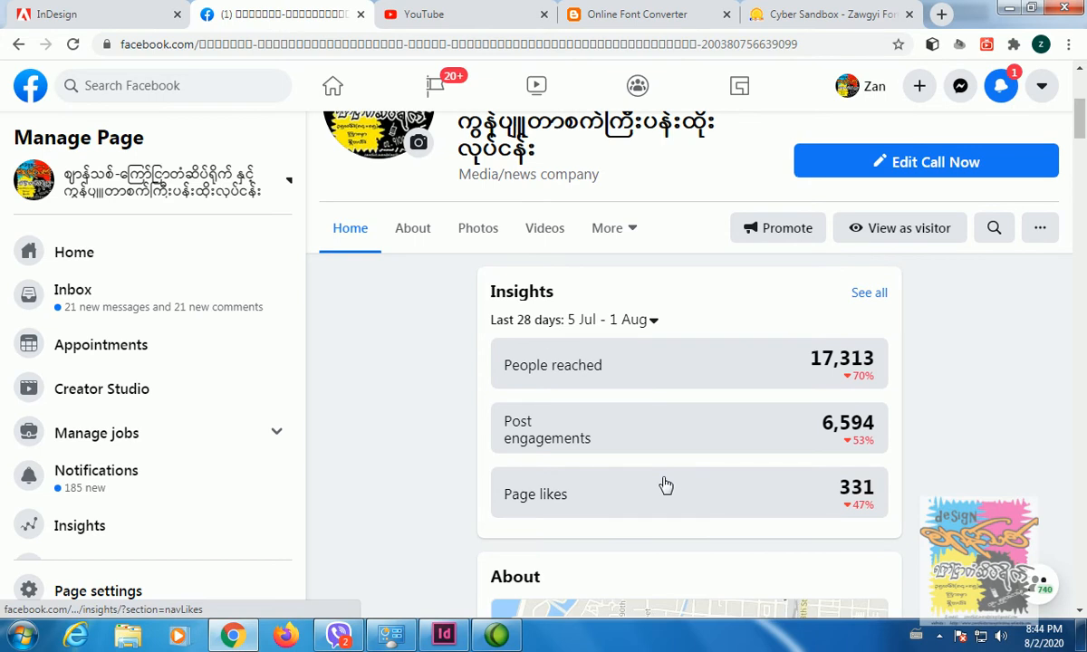
pyautogui.scroll(-3, 666, 487)
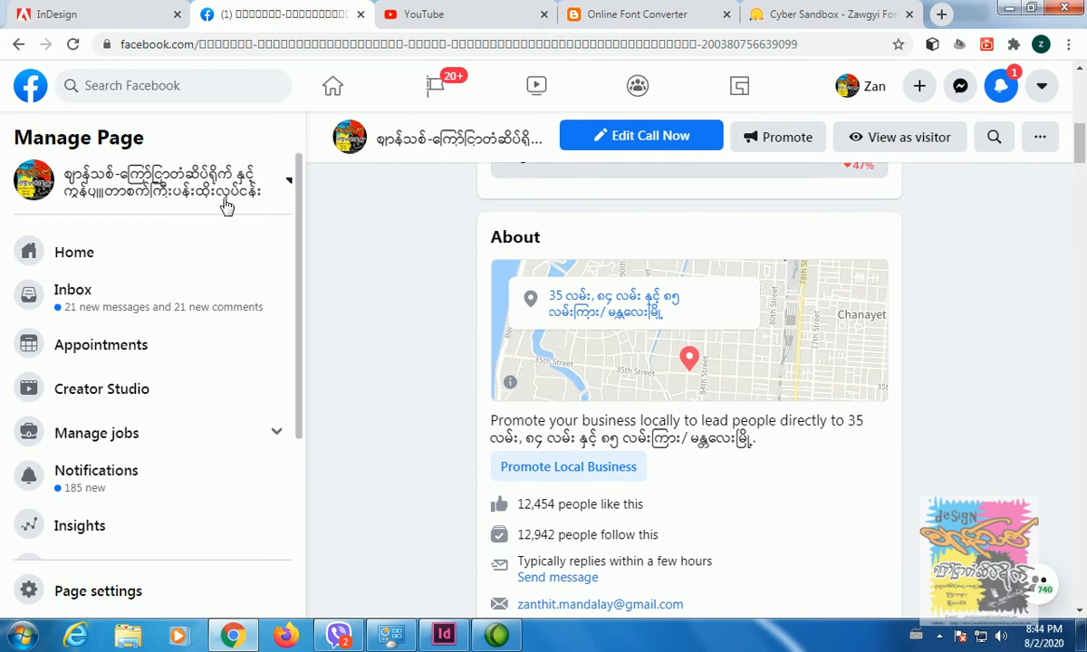
pyautogui.scroll(-5, 618, 451)
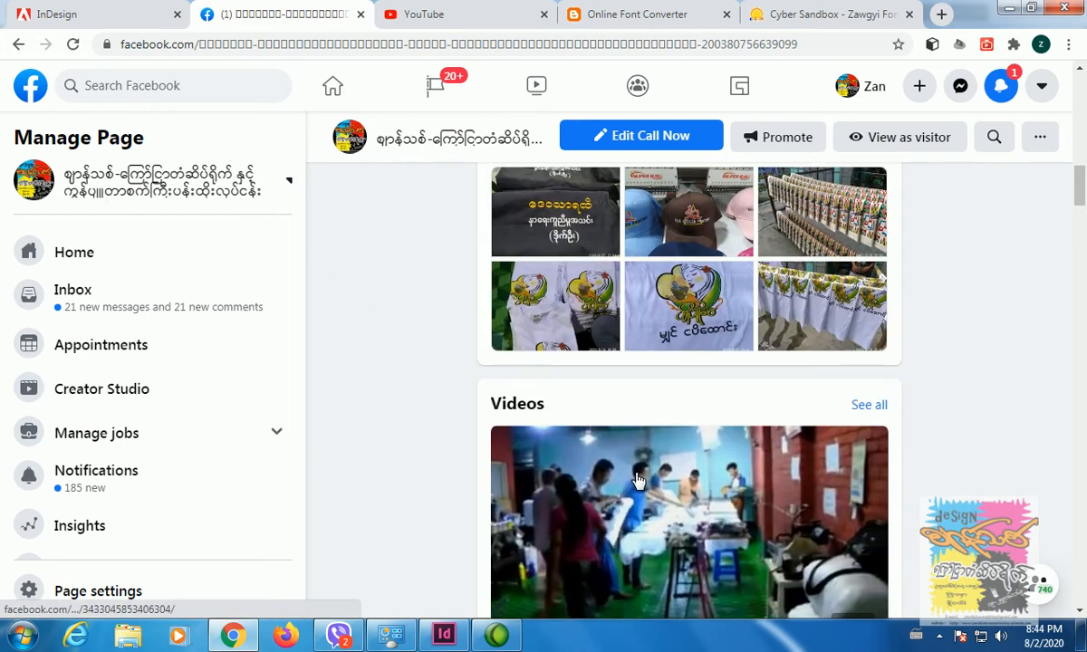
pyautogui.scroll(-2, 641, 478)
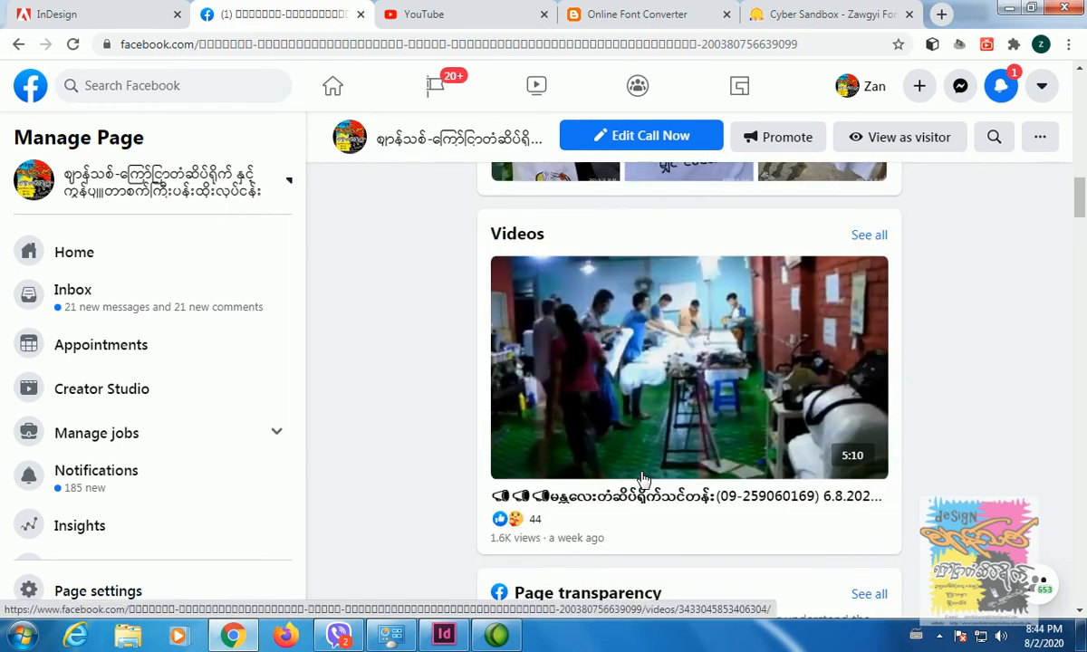
pyautogui.scroll(-6, 641, 480)
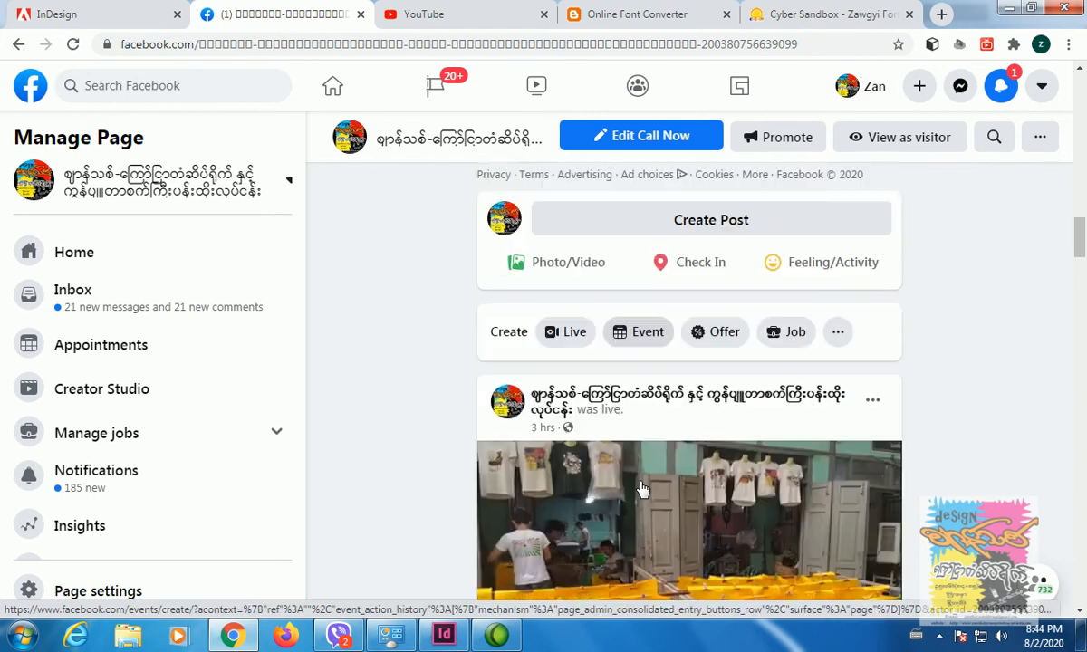
pyautogui.scroll(-1, 640, 490)
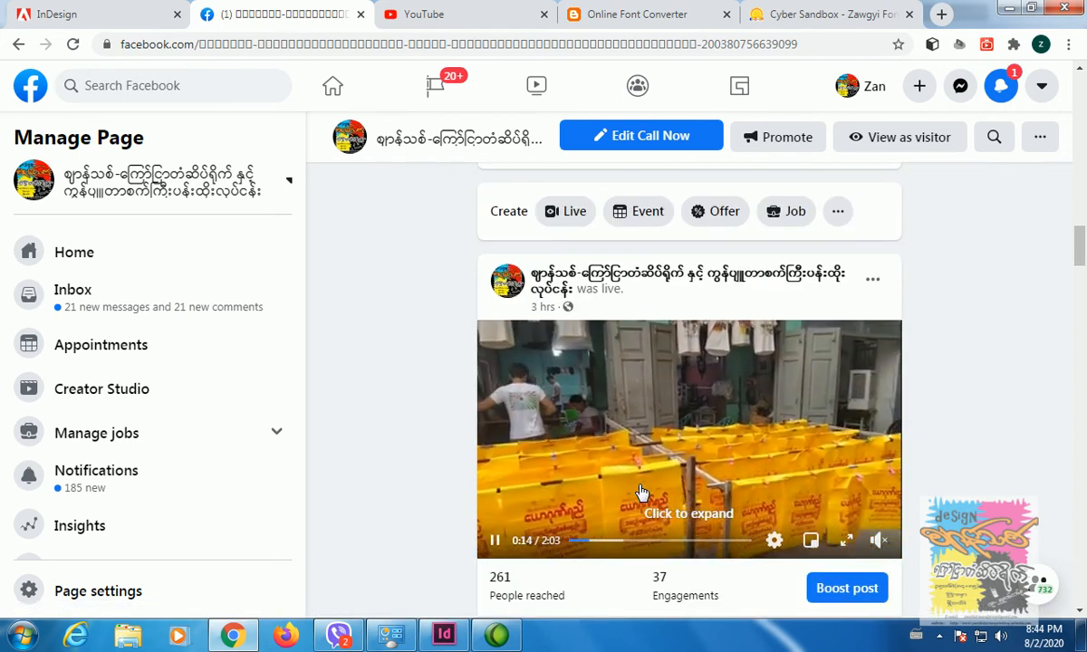
pyautogui.scroll(-5, 640, 491)
pyautogui.scroll(-4, 641, 494)
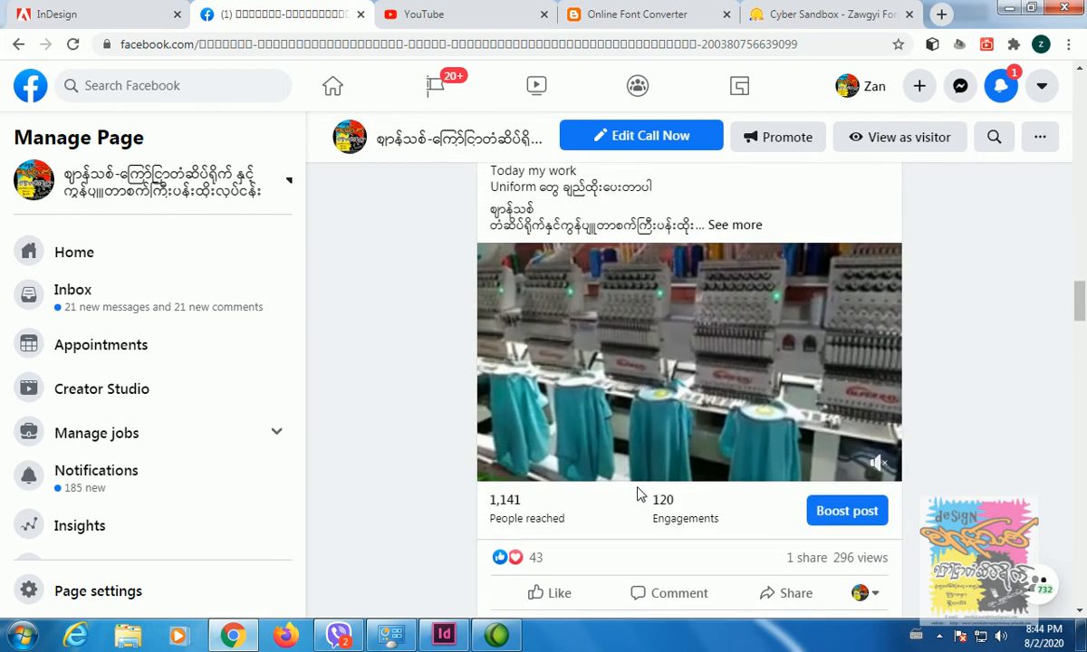
pyautogui.moveTo(641, 441)
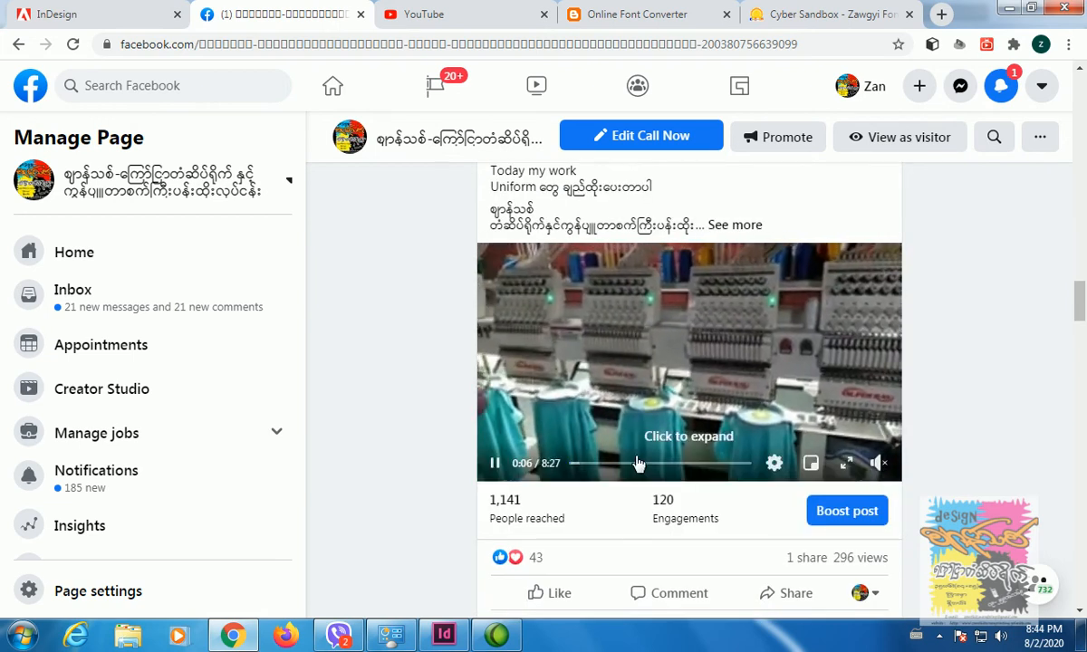
pyautogui.scroll(1, 625, 449)
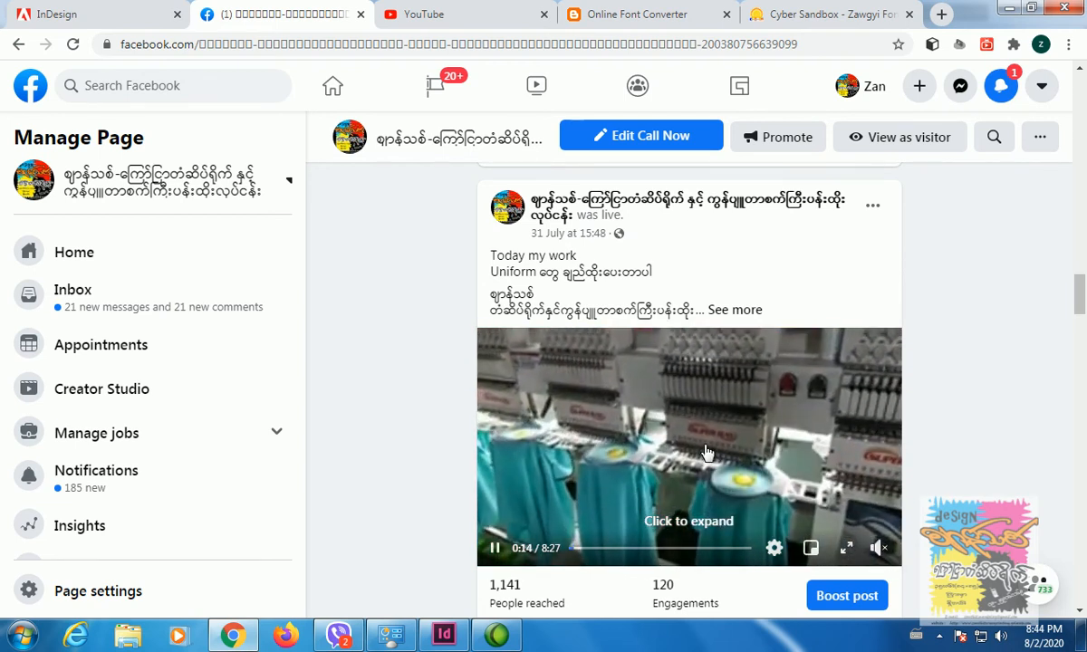
# Switch back to InDesign, activate the Type tool, and show the Character Styles panel floating beside the page
pyautogui.click(450, 639)
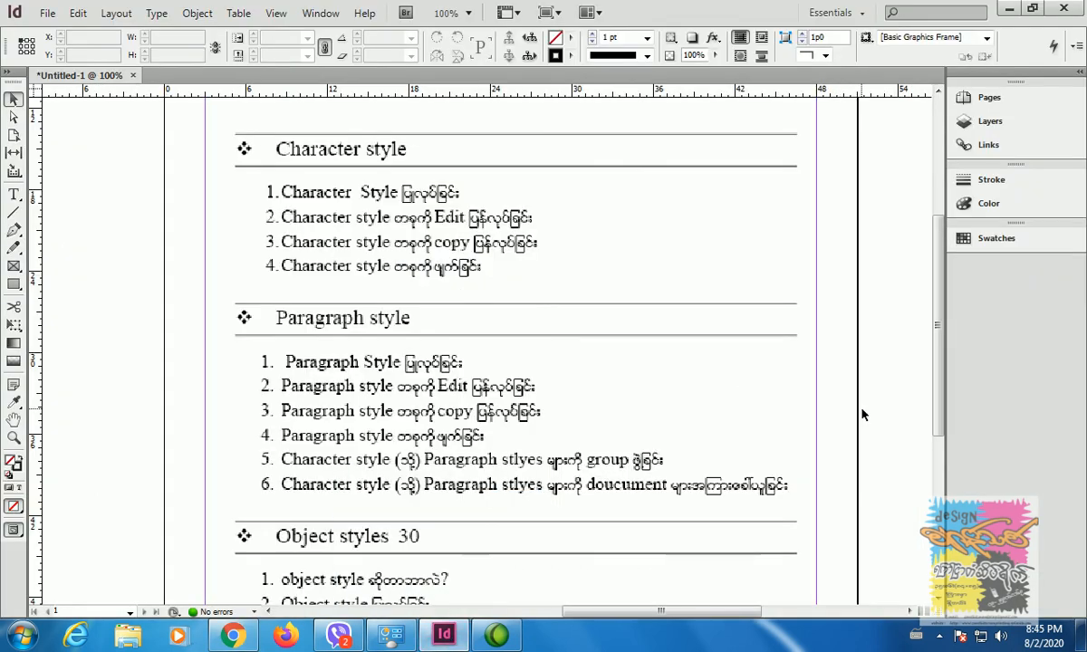
pyautogui.hotkey('ctrl', '-')
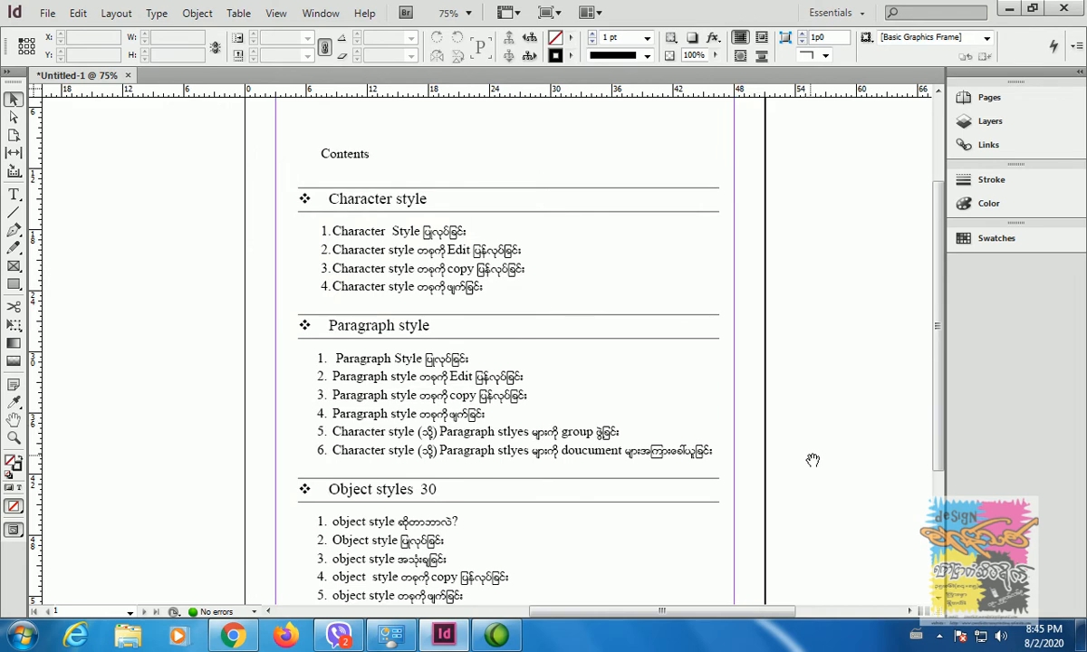
pyautogui.moveTo(801, 461); pyautogui.dragTo(734, 459)
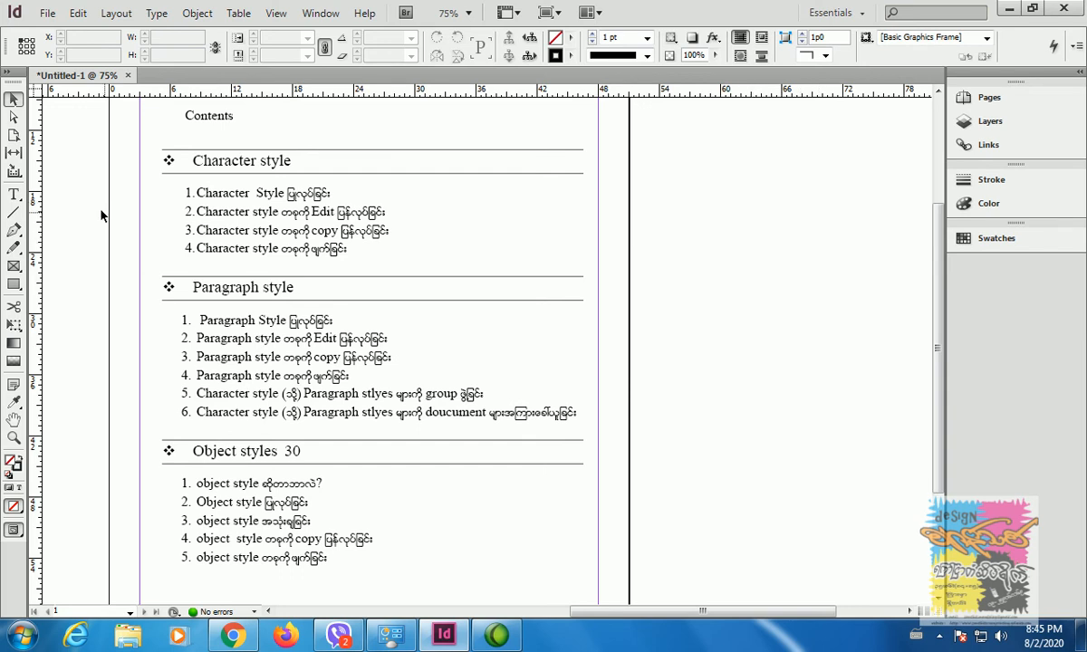
pyautogui.click(13, 194)
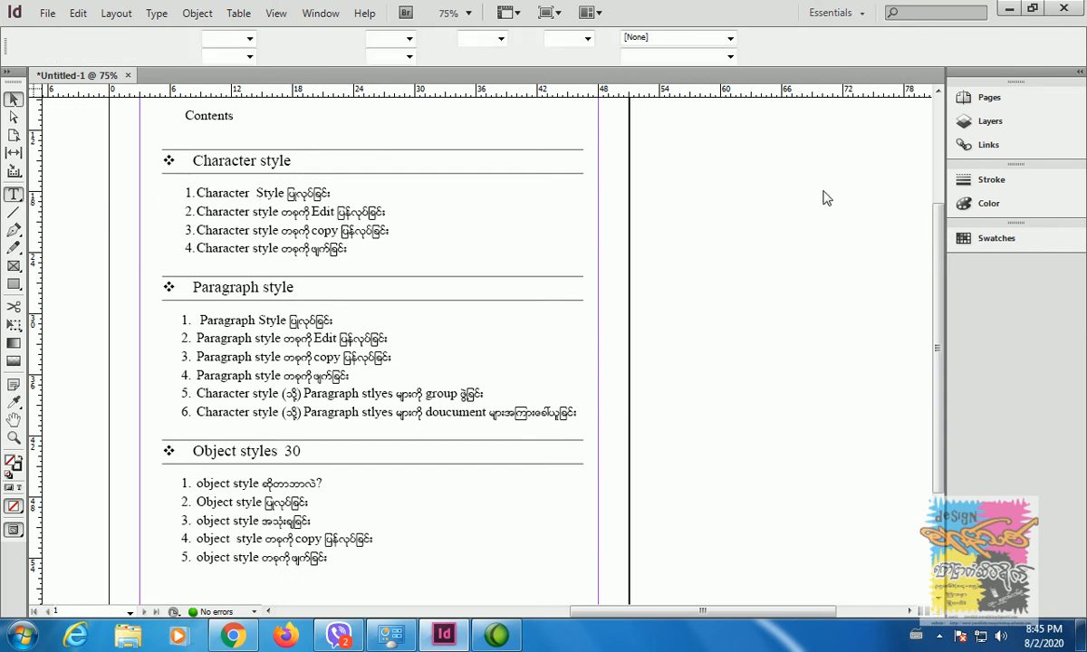
pyautogui.click(317, 16)
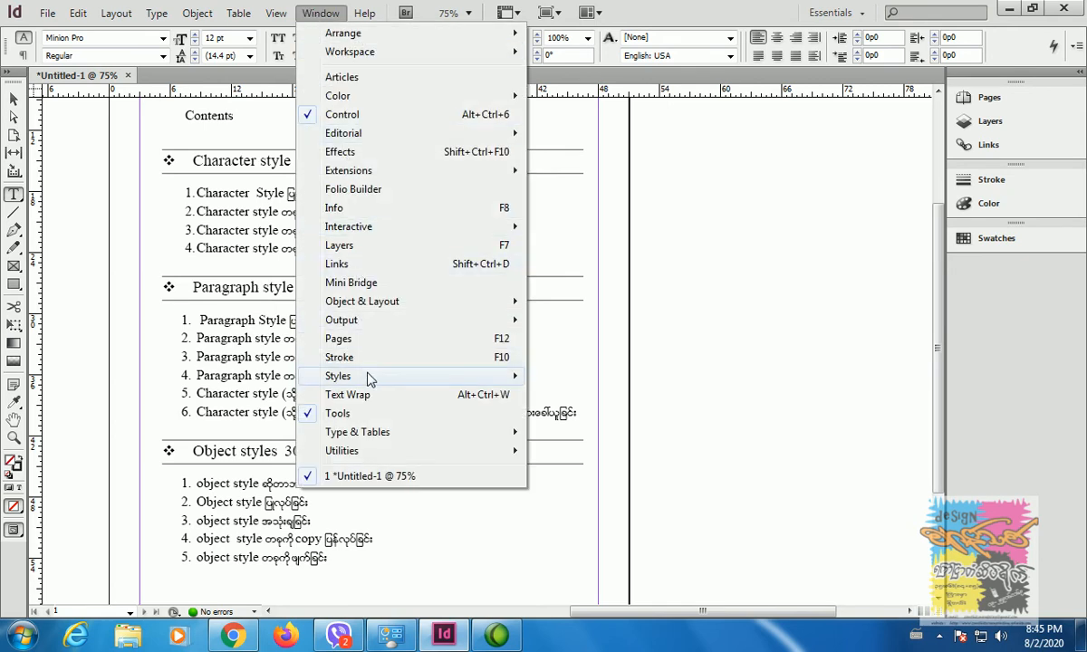
pyautogui.moveTo(370, 379)
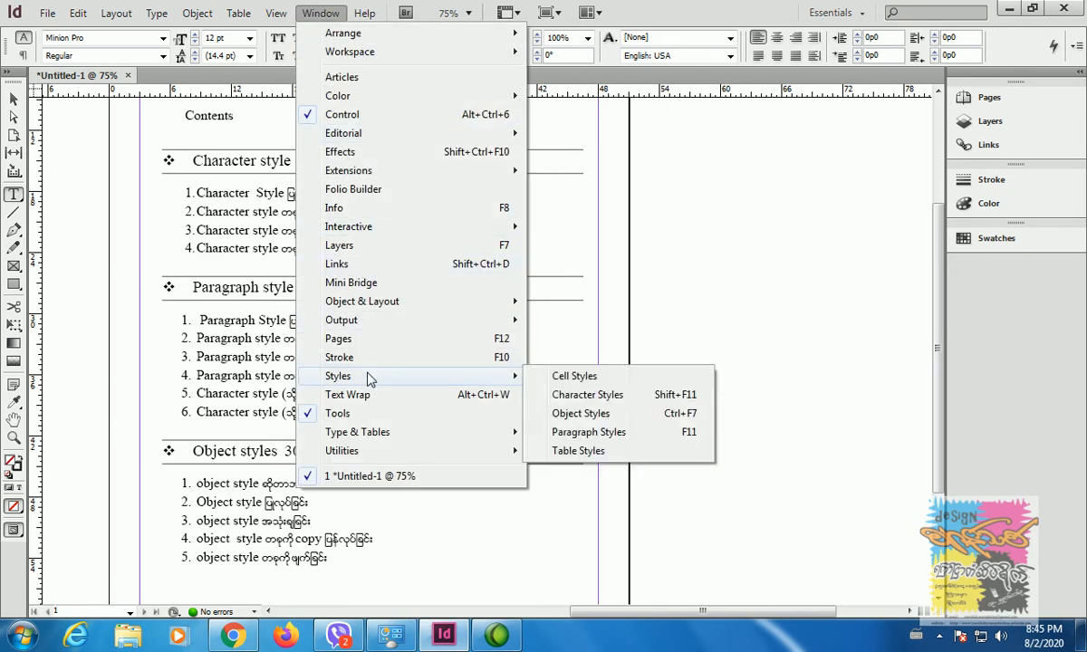
pyautogui.click(634, 402)
pyautogui.moveTo(535, 279); pyautogui.dragTo(825, 149)
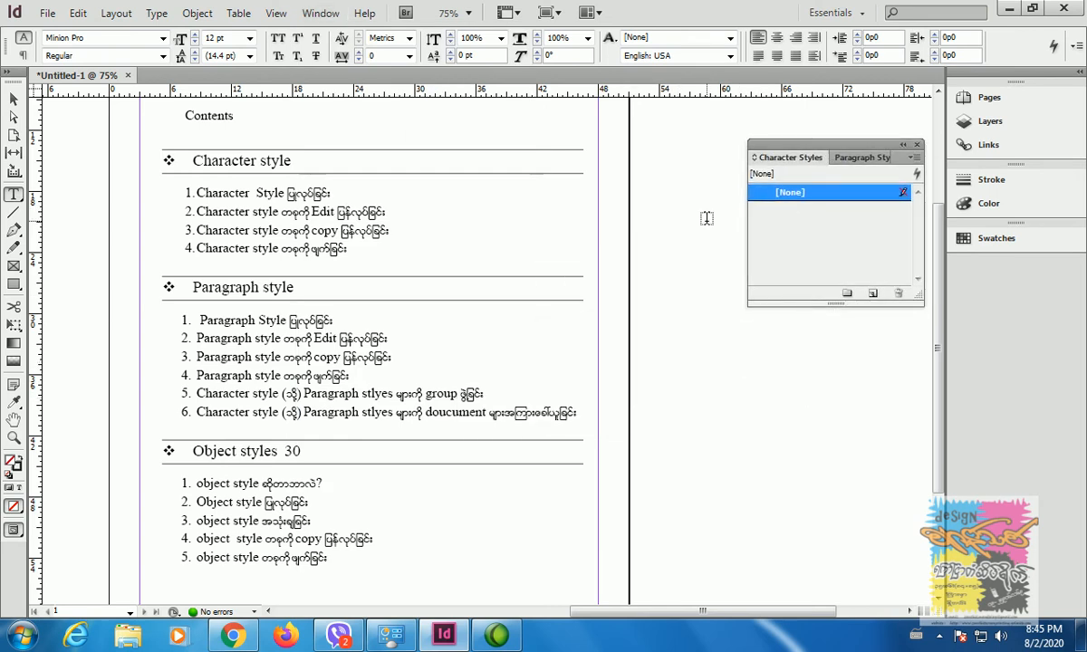
# Create a text frame on the empty pasteboard beside the contents page and enter the letter A
pyautogui.moveTo(768, 612); pyautogui.dragTo(789, 625)
pyautogui.moveTo(622, 410); pyautogui.dragTo(806, 492)
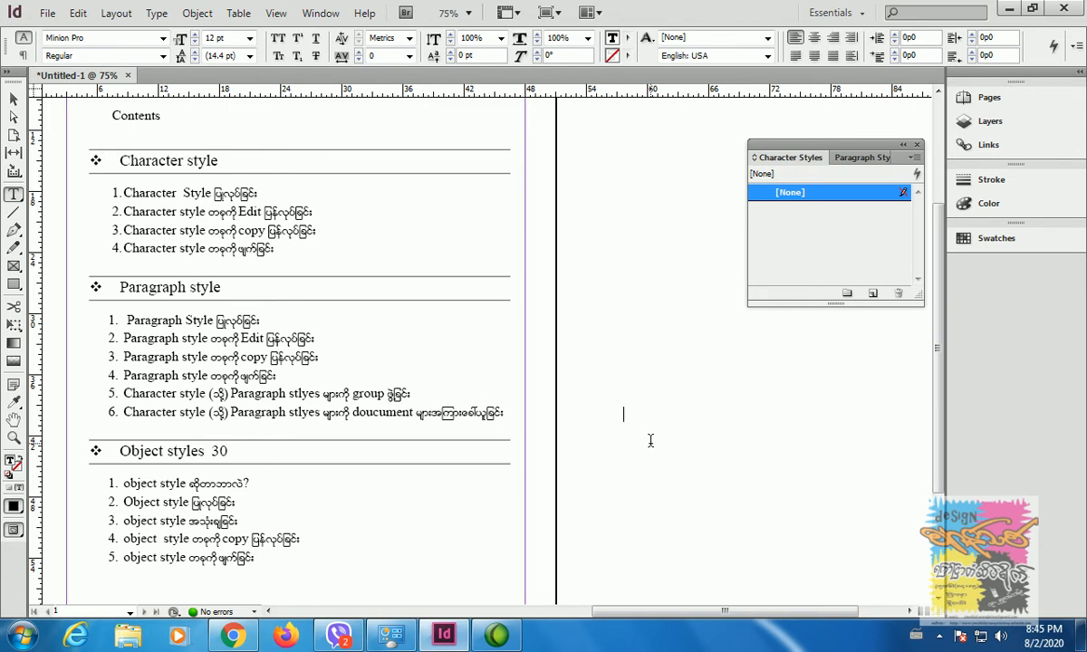
pyautogui.write('A')
# Format the letter A at 19 pt with the magenta fill swatch C=0 M=100 Y=0 K=0
pyautogui.moveTo(638, 413); pyautogui.dragTo(623, 413)
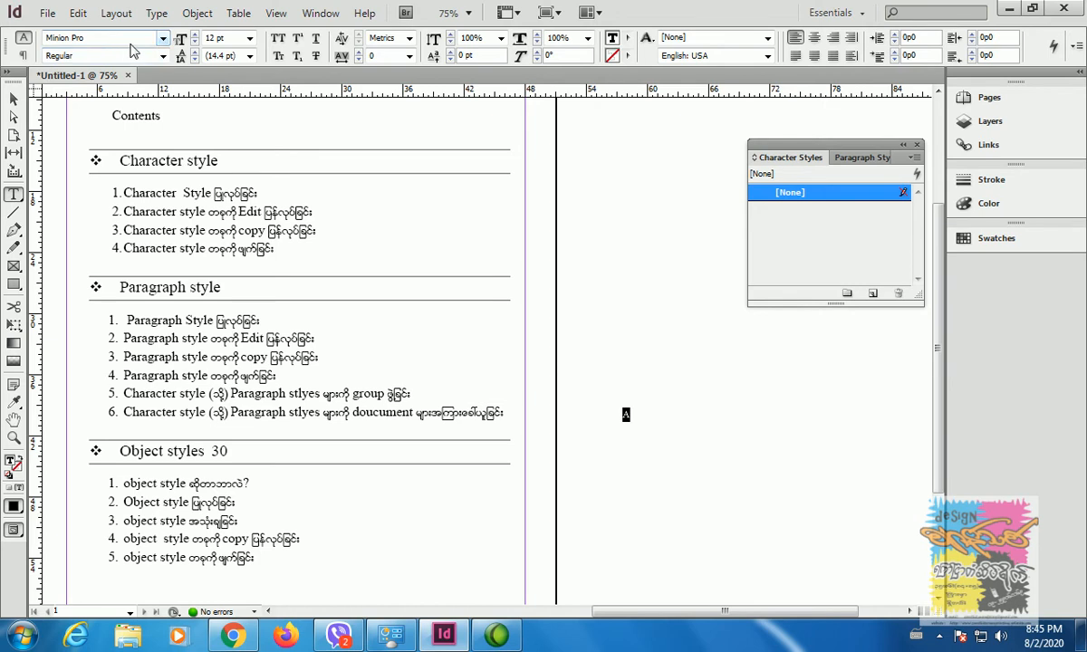
pyautogui.click(195, 36)
pyautogui.click(195, 36)
pyautogui.click(194, 36)
pyautogui.click(195, 36)
pyautogui.click(195, 36)
pyautogui.click(194, 36)
pyautogui.click(194, 36)
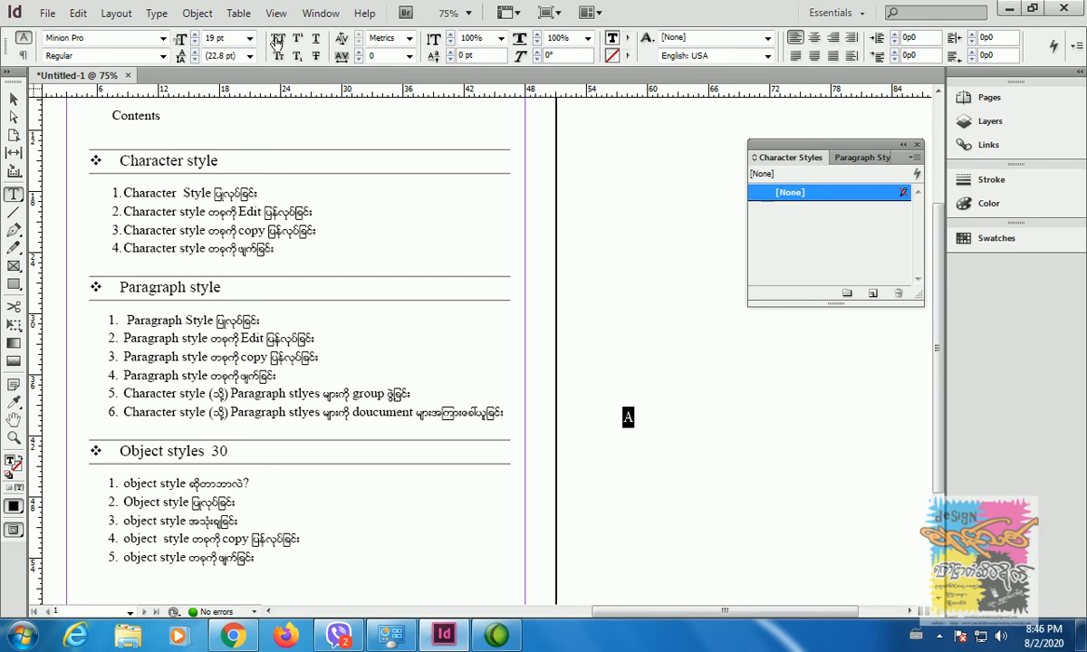
pyautogui.click(629, 39)
pyautogui.click(637, 160)
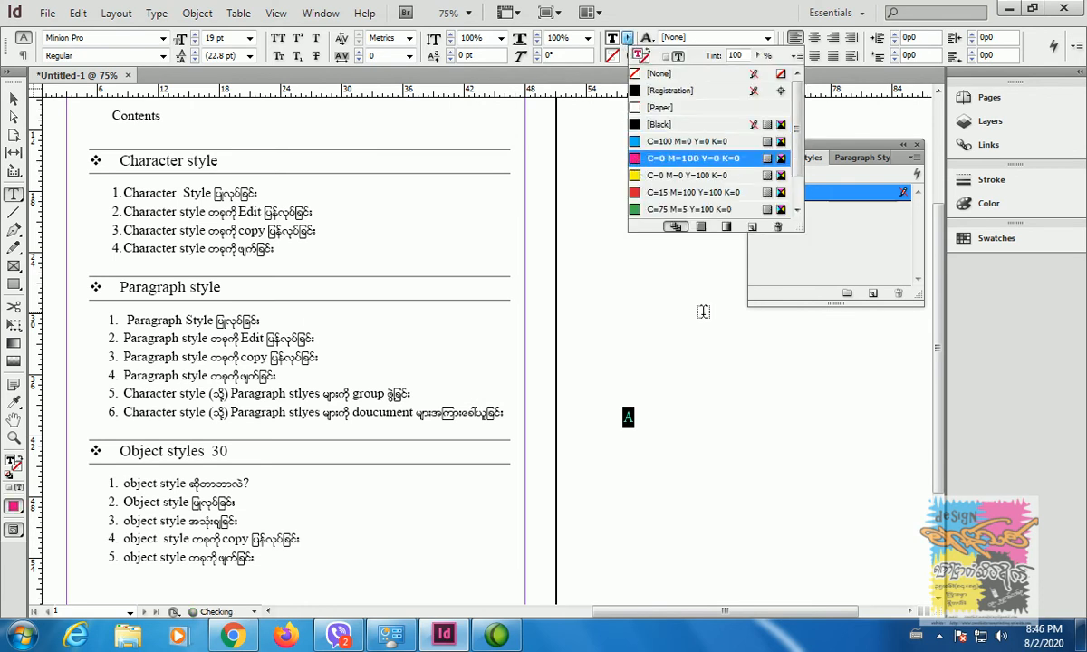
pyautogui.click(623, 456)
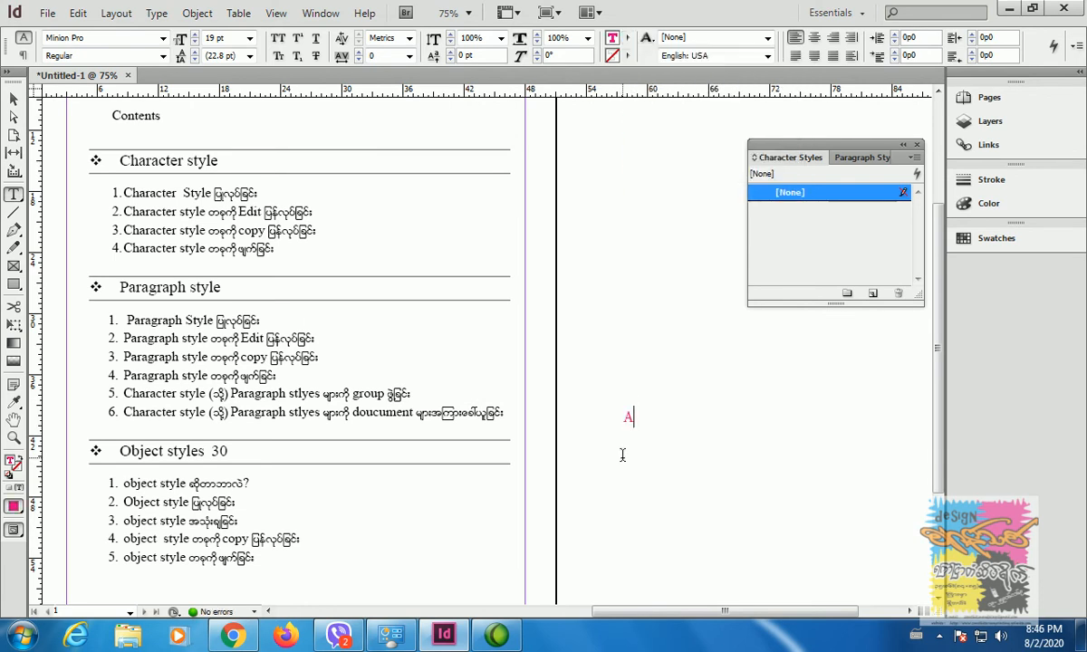
# Create a new character style from the formatted letter A, keeping the default name and settings
pyautogui.hotkey('ctrl', 'a')
pyautogui.click(917, 158)
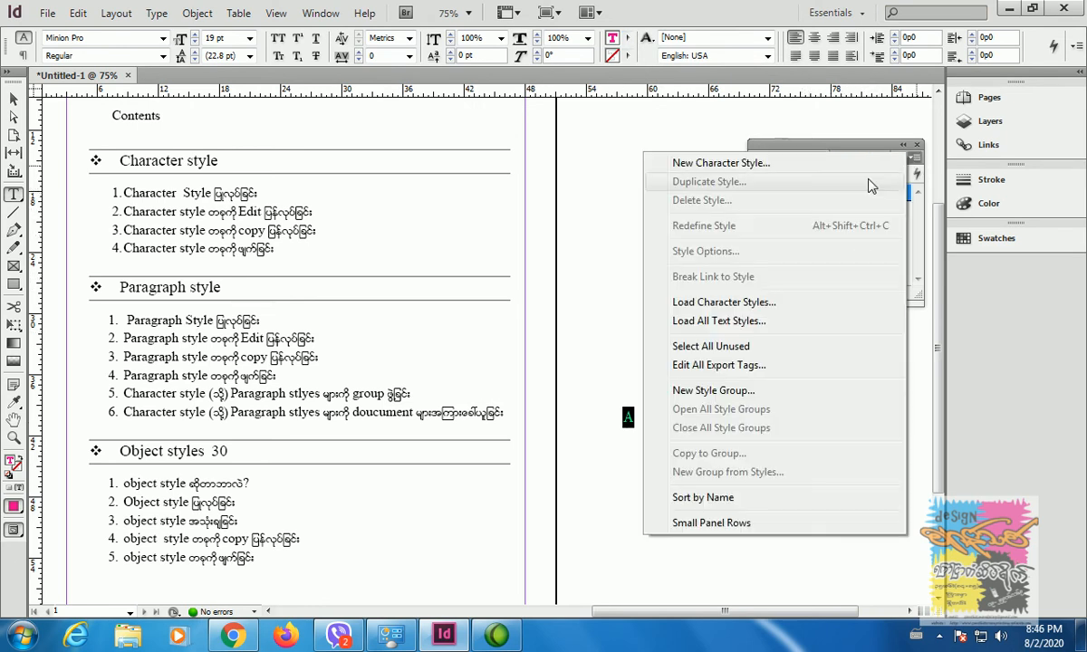
pyautogui.click(795, 172)
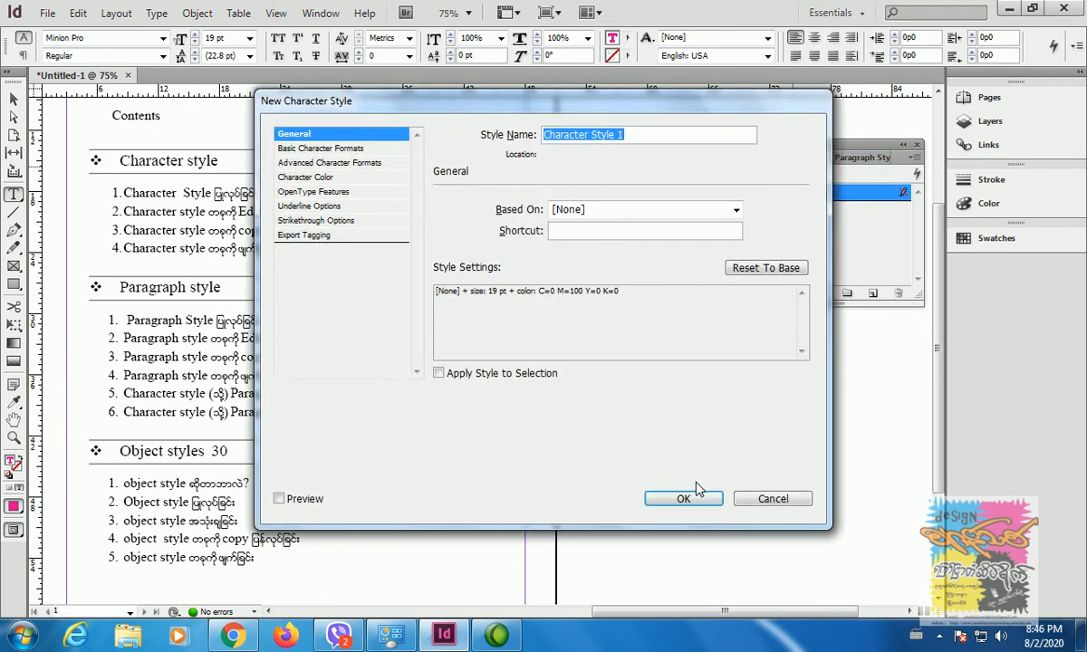
pyautogui.click(696, 485)
# Add a second line reading "afsaf sdafsad" below the A and fill it with the [Registration] swatch
pyautogui.click(676, 473)
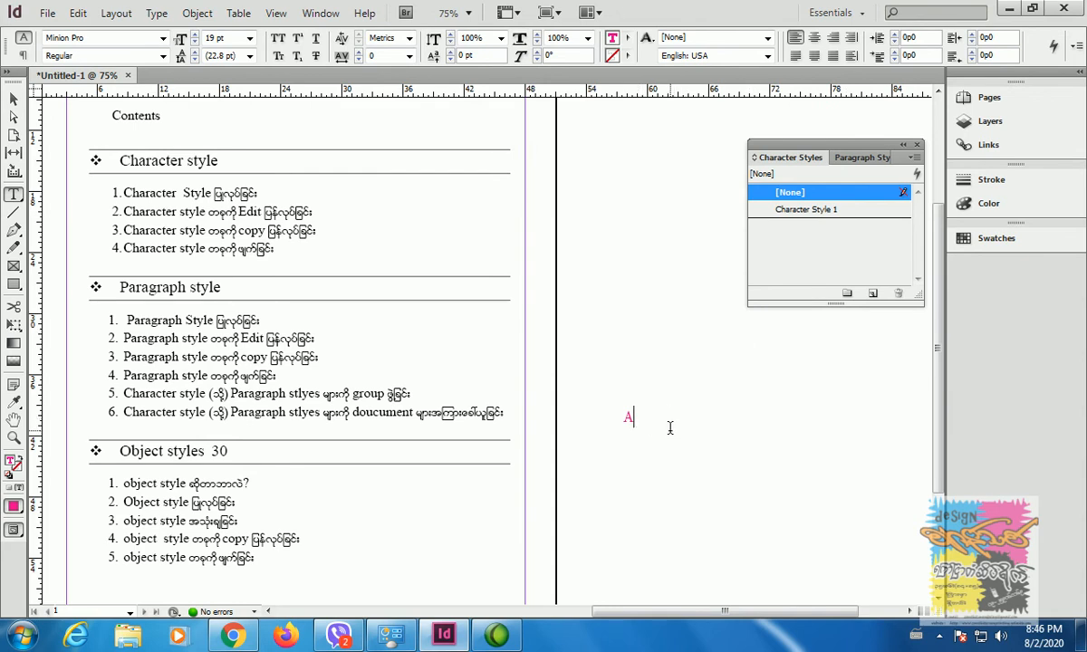
pyautogui.press('Return')
pyautogui.write('afsaf')
pyautogui.moveTo(661, 438); pyautogui.dragTo(607, 437)
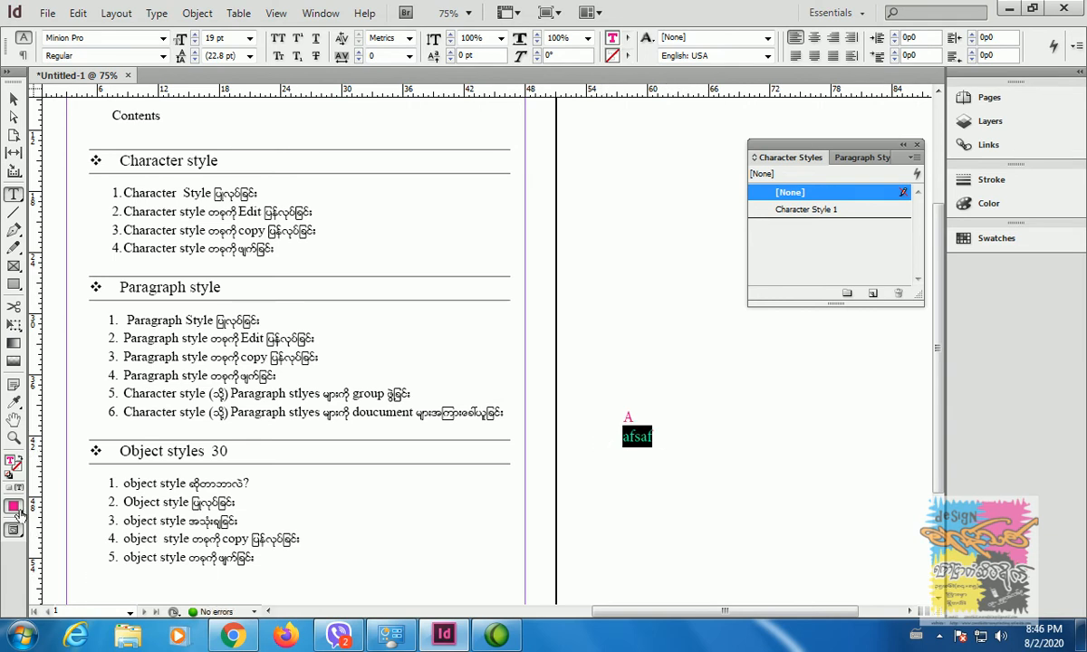
pyautogui.click(626, 39)
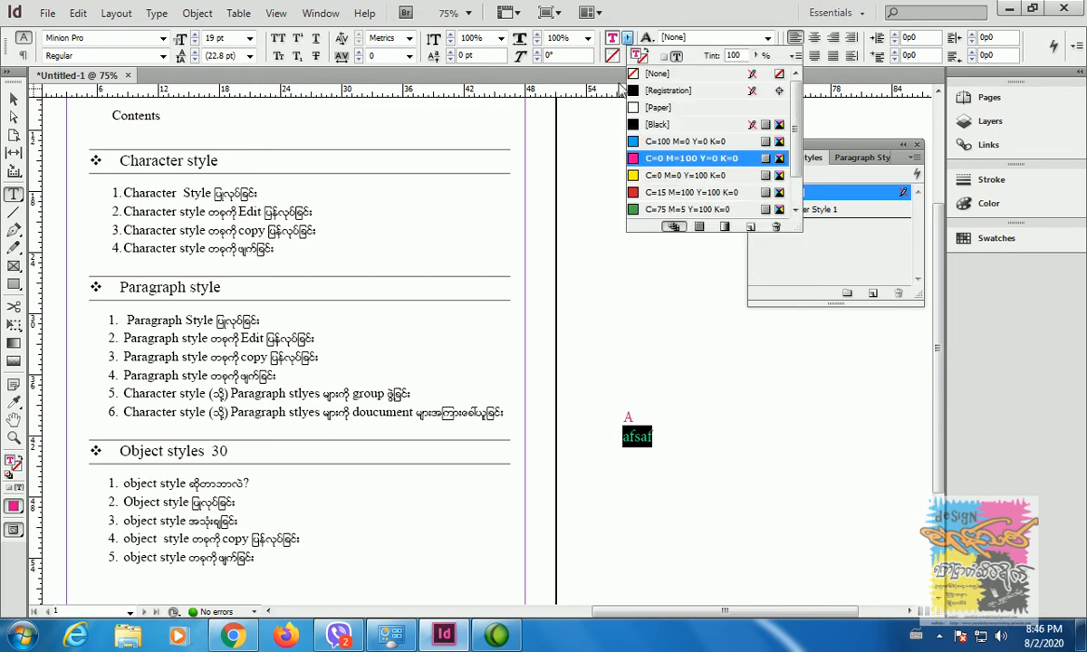
pyautogui.click(668, 91)
pyautogui.click(660, 438)
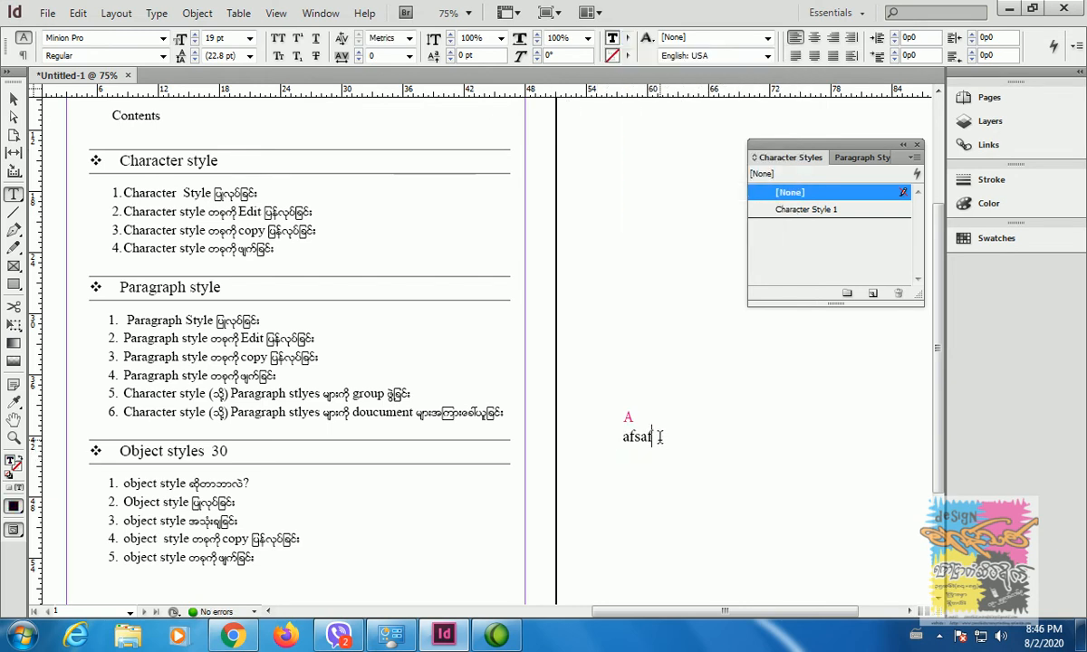
pyautogui.write('sdafsad')
# Apply Character Style 1 to the whole line "afsaf sdafsad"
pyautogui.moveTo(705, 438); pyautogui.dragTo(621, 438)
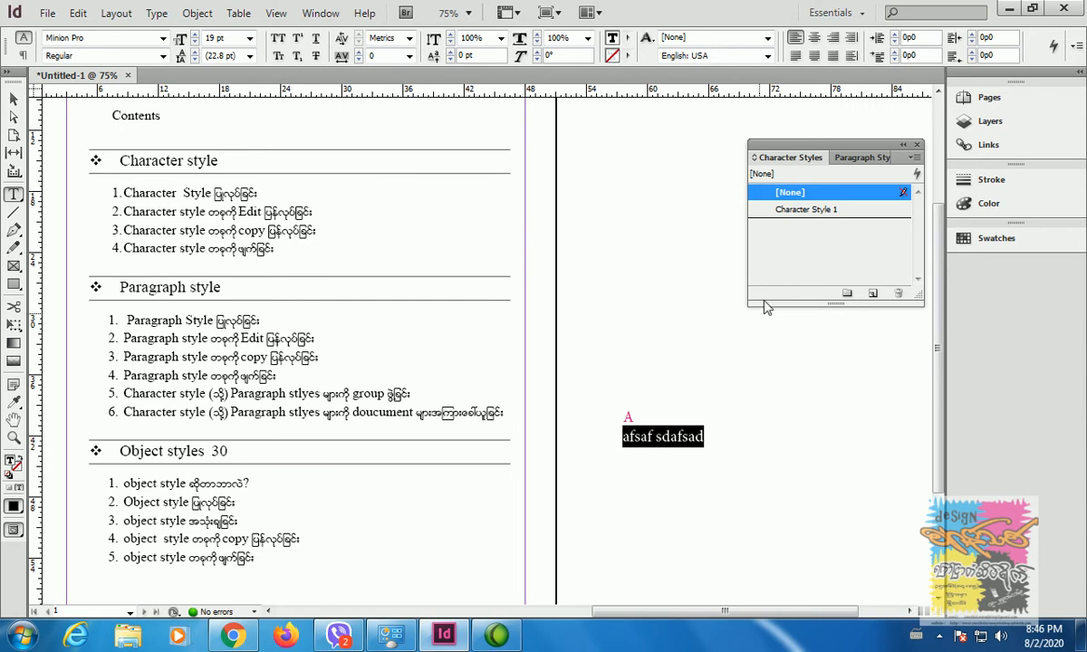
pyautogui.click(847, 211)
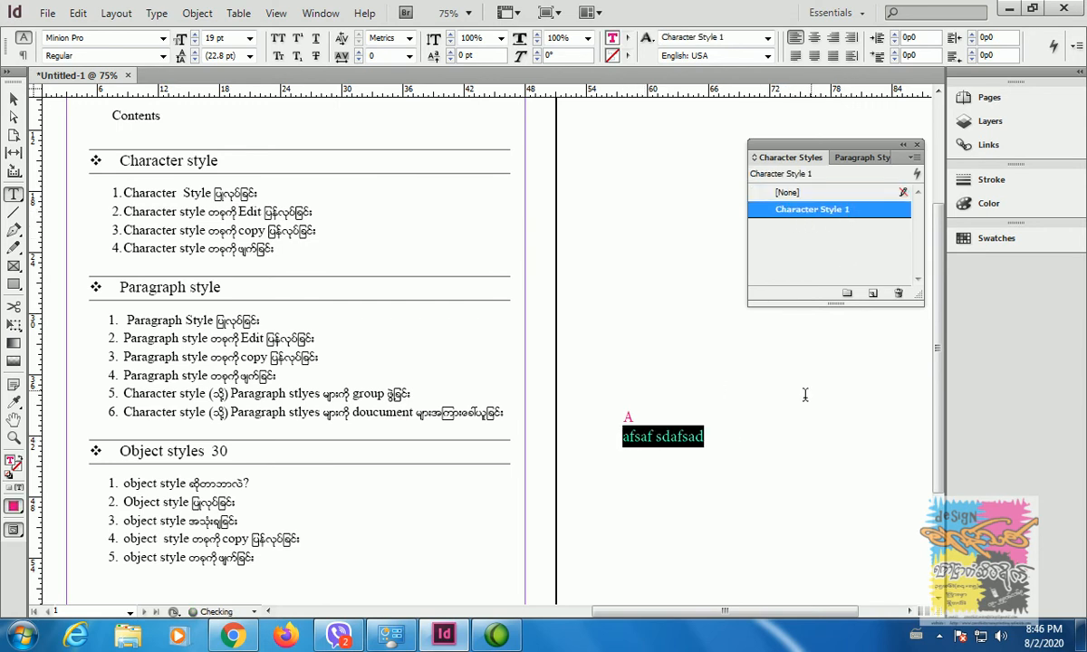
pyautogui.click(716, 452)
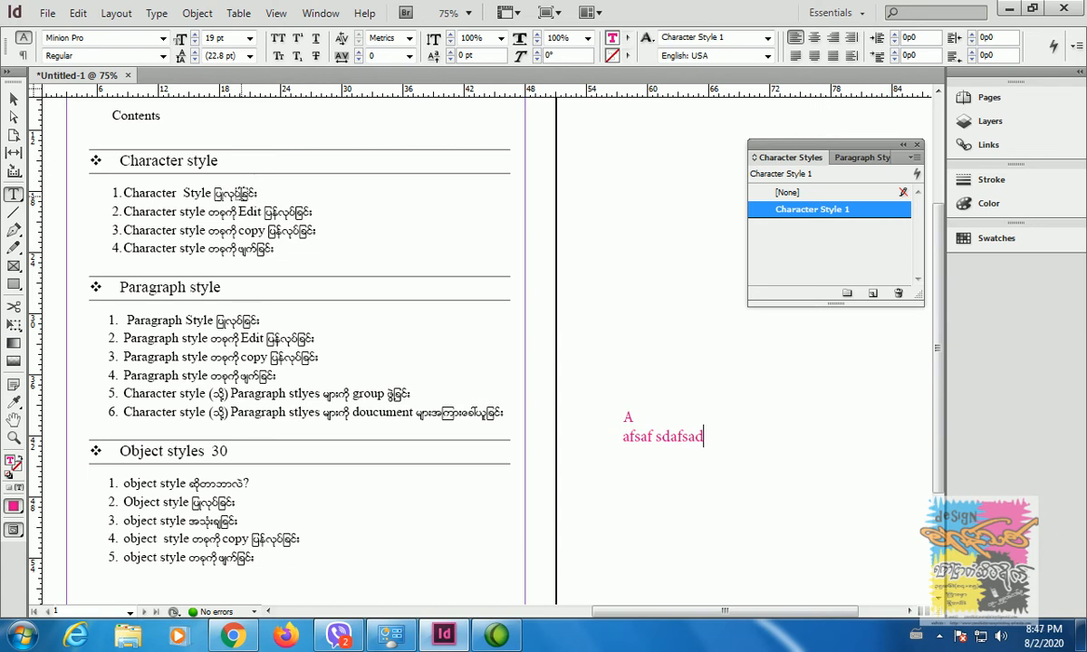
# Create a character style named zanthit from the last letter of "afsaf sdafsad", based on Character Style 1 with shortcut Ctrl+Num 1
pyautogui.click(711, 437)
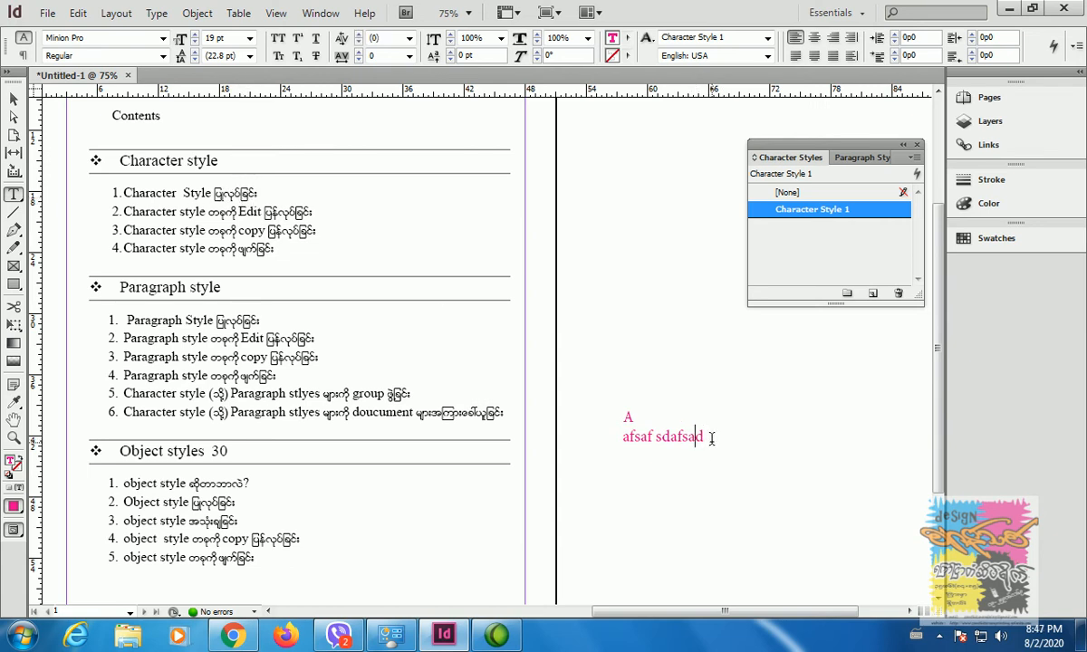
pyautogui.hotkey('ctrl', '=')
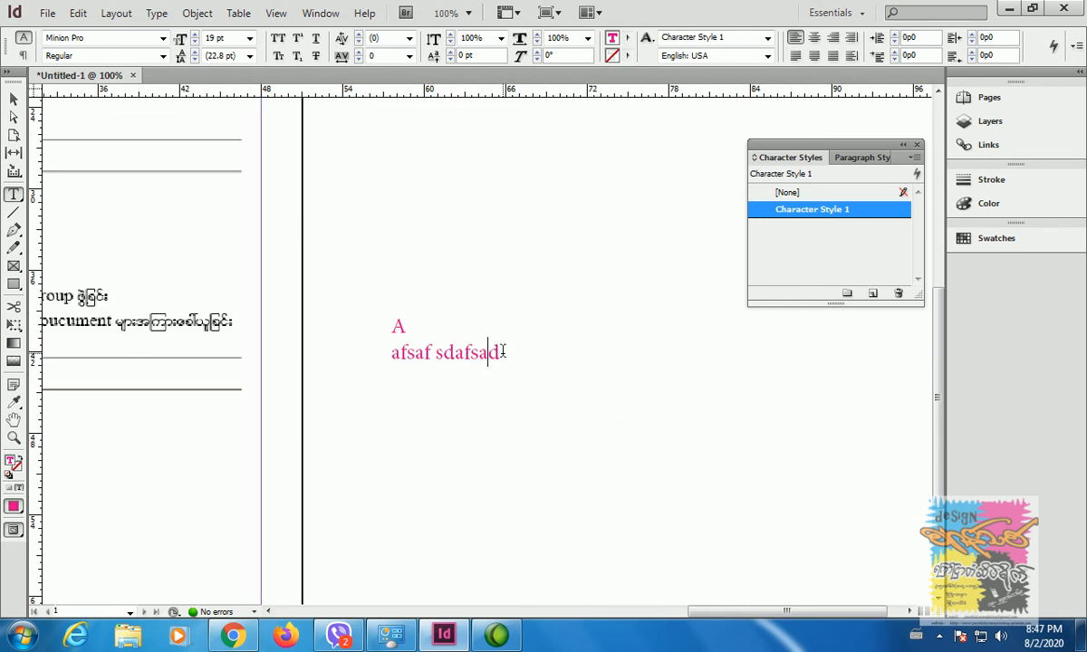
pyautogui.moveTo(500, 352); pyautogui.dragTo(490, 352)
pyautogui.click(912, 157)
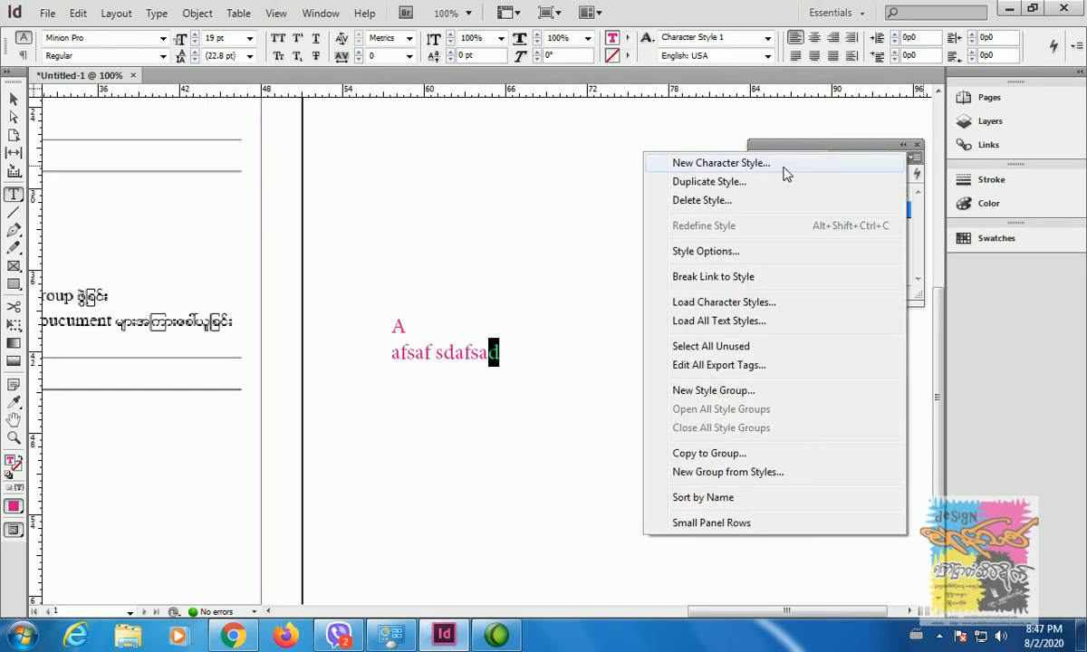
pyautogui.click(783, 171)
pyautogui.moveTo(438, 116); pyautogui.dragTo(547, 109)
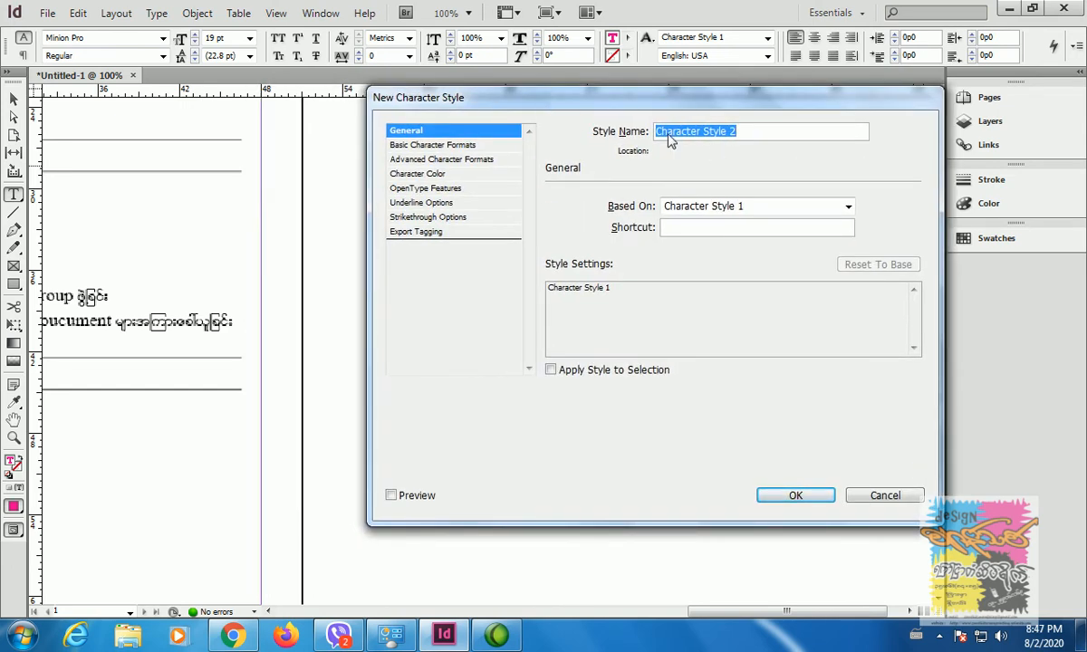
pyautogui.moveTo(746, 135); pyautogui.dragTo(658, 136)
pyautogui.write('z')
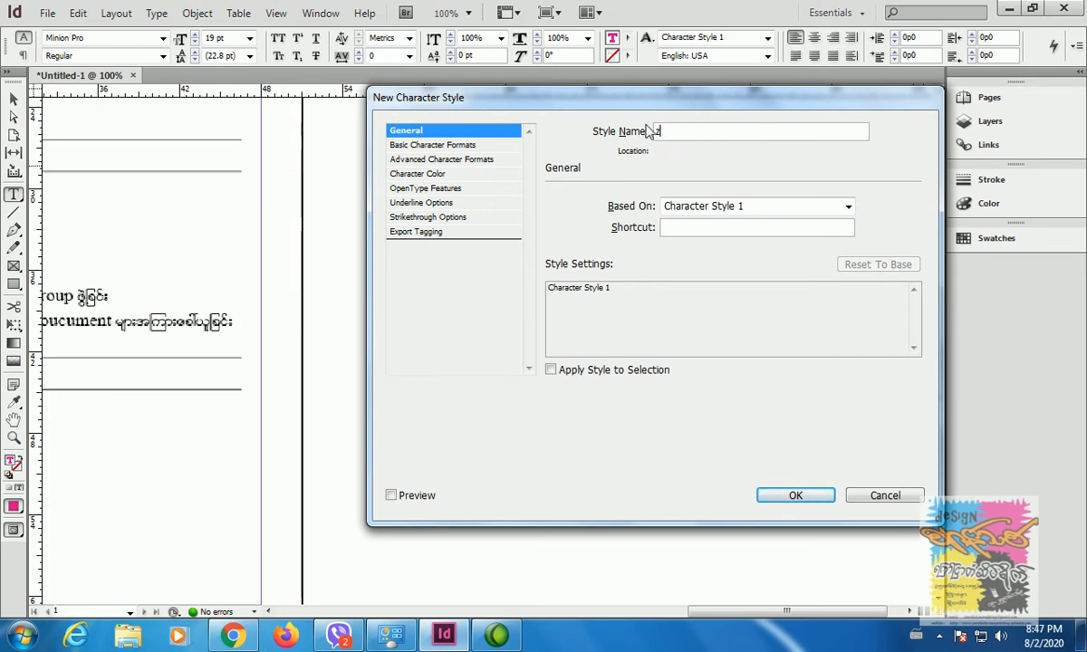
pyautogui.write('anthit')
pyautogui.click(671, 237)
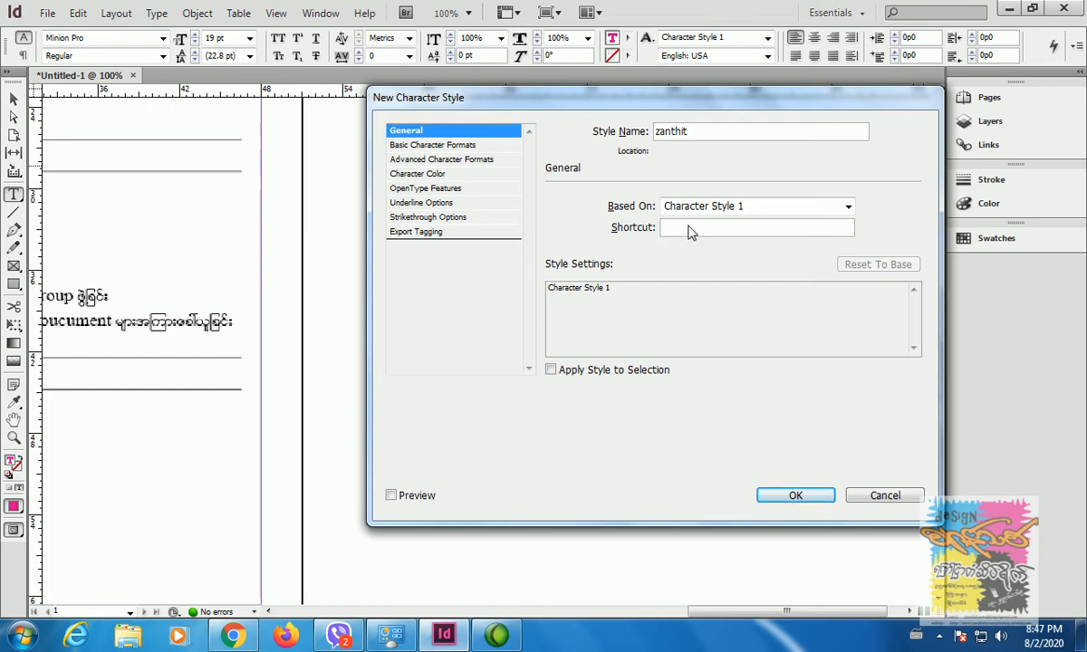
pyautogui.press('ctrl+KP_1')
pyautogui.click(785, 498)
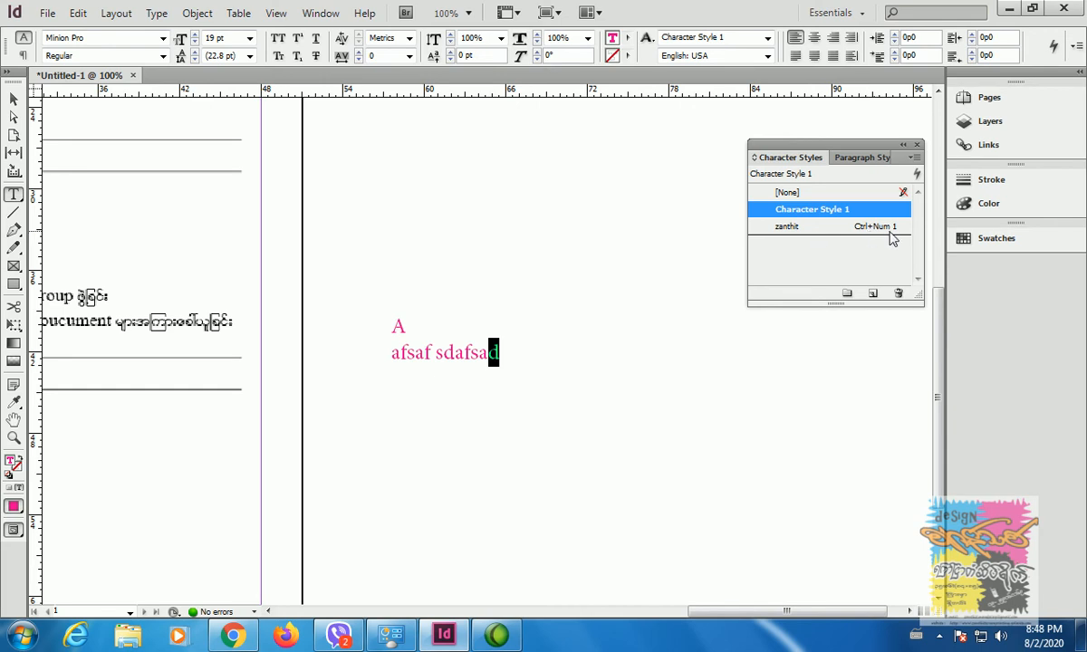
# Examine the basic formats, advanced formats, character color and OpenType settings available for a new character style, without creating one
pyautogui.click(503, 365)
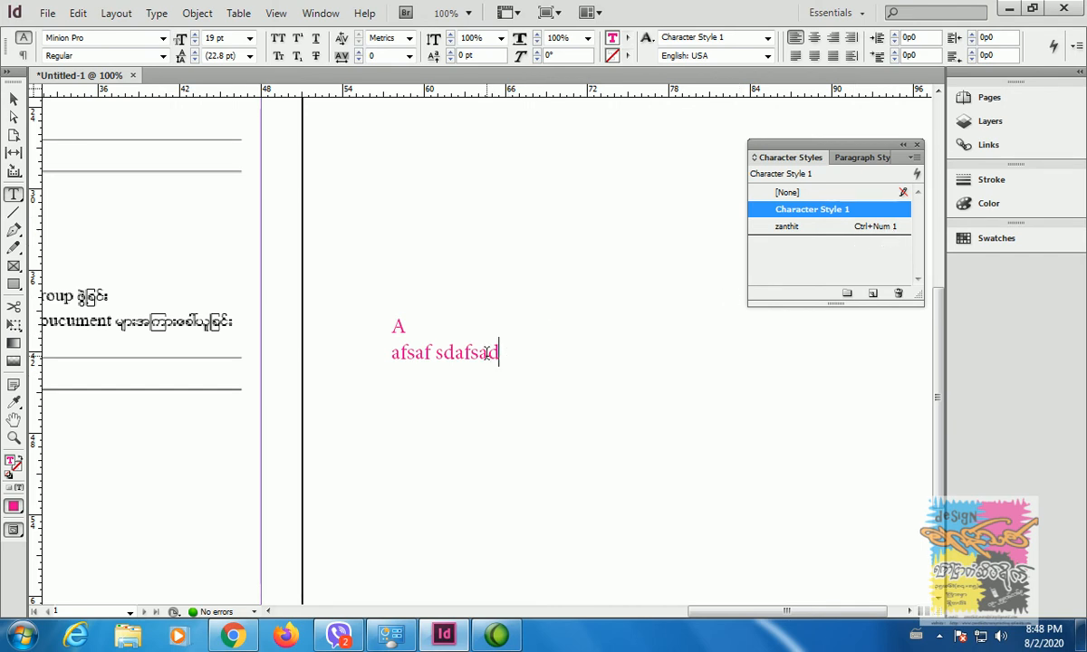
pyautogui.click(917, 161)
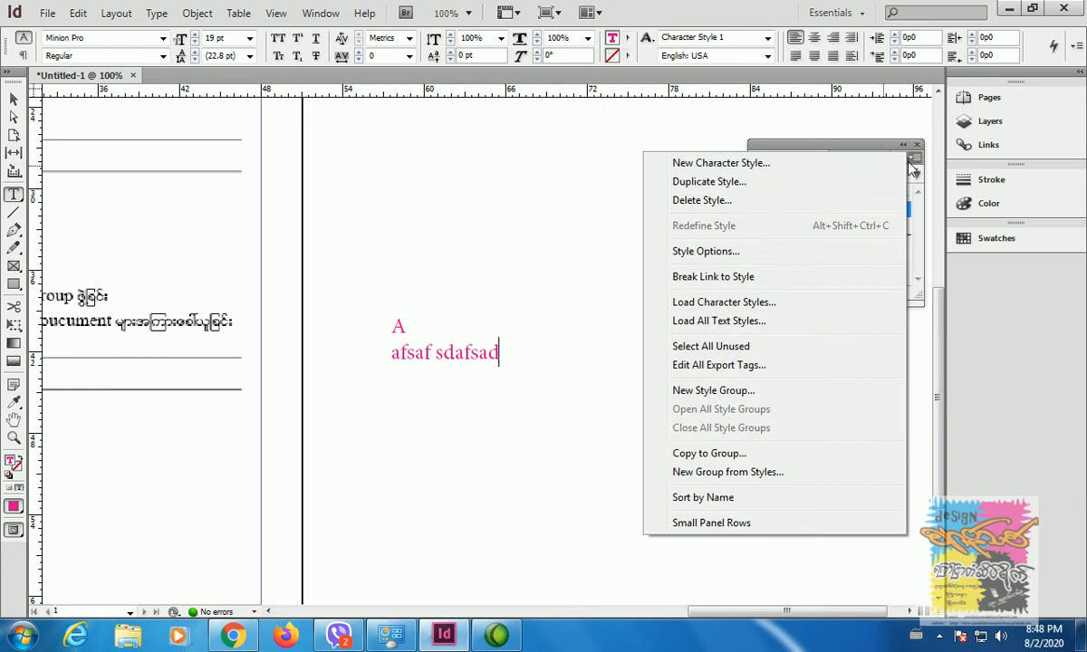
pyautogui.click(851, 154)
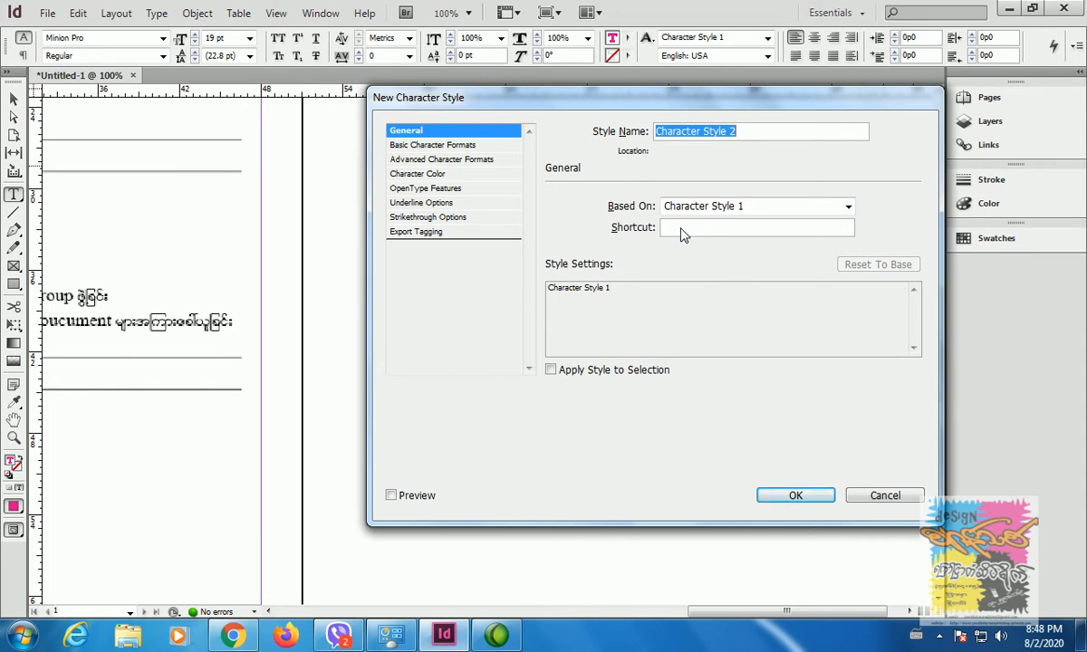
pyautogui.click(416, 149)
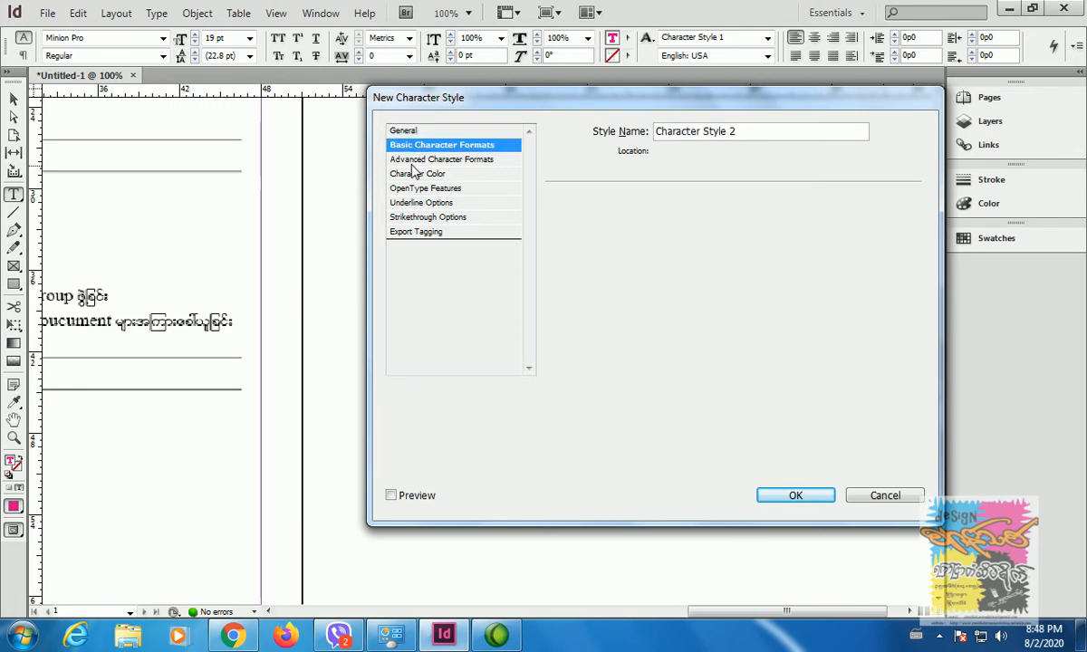
pyautogui.click(421, 159)
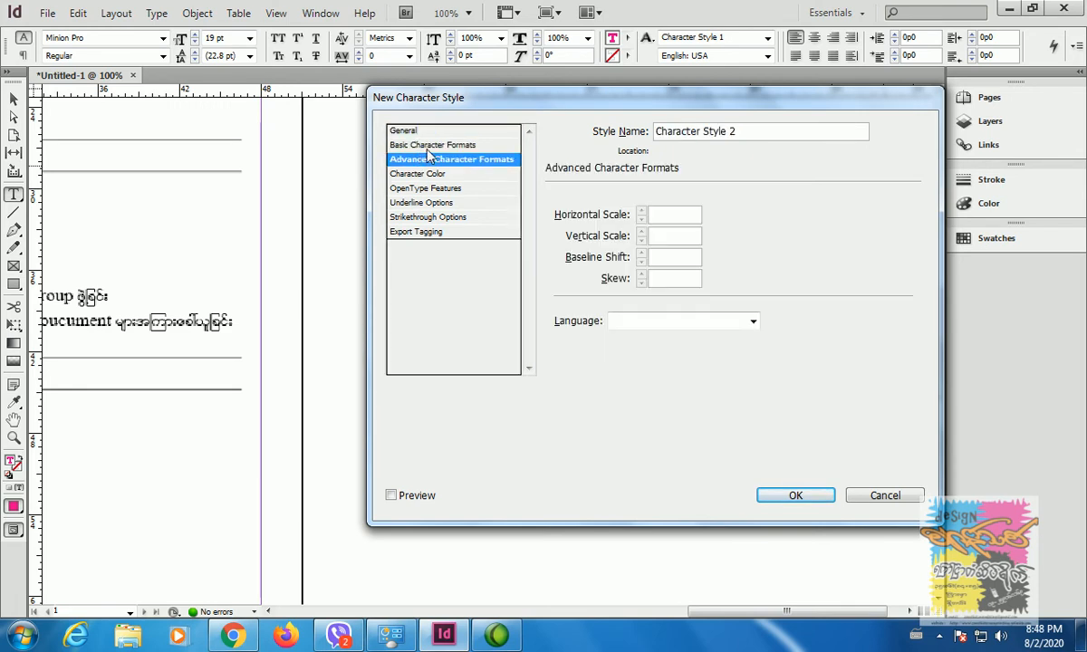
pyautogui.click(428, 175)
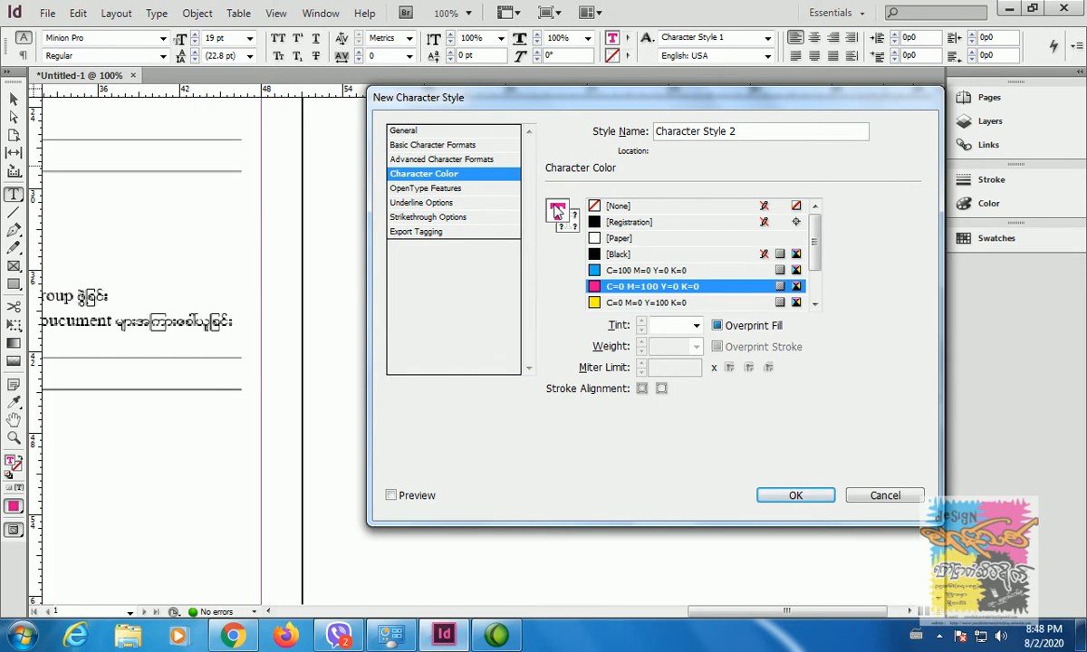
pyautogui.click(602, 254)
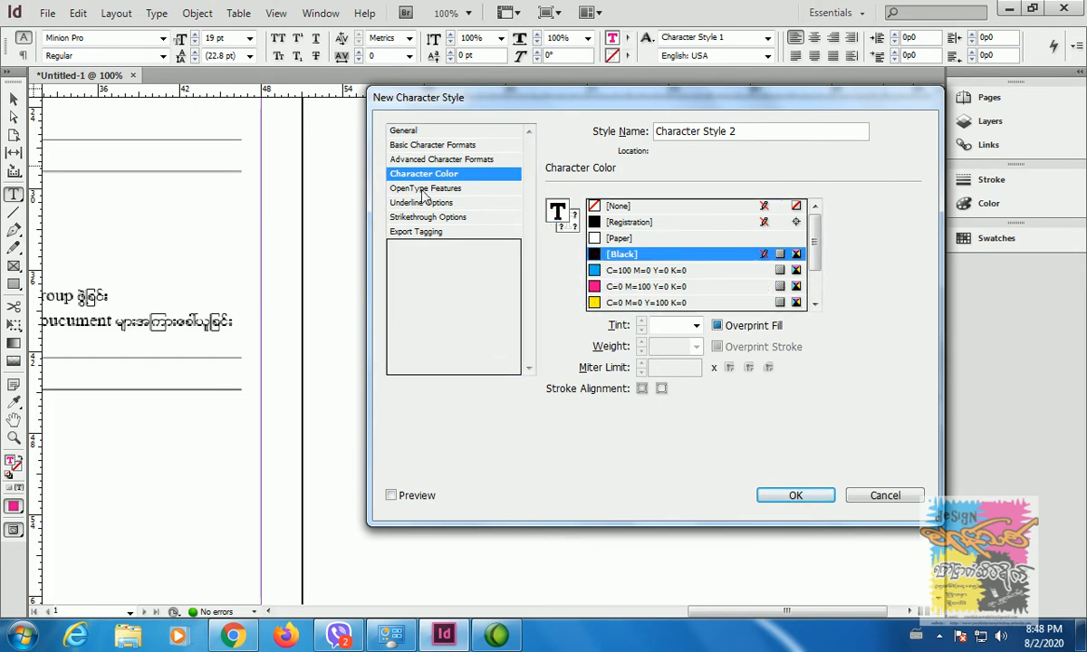
pyautogui.click(407, 147)
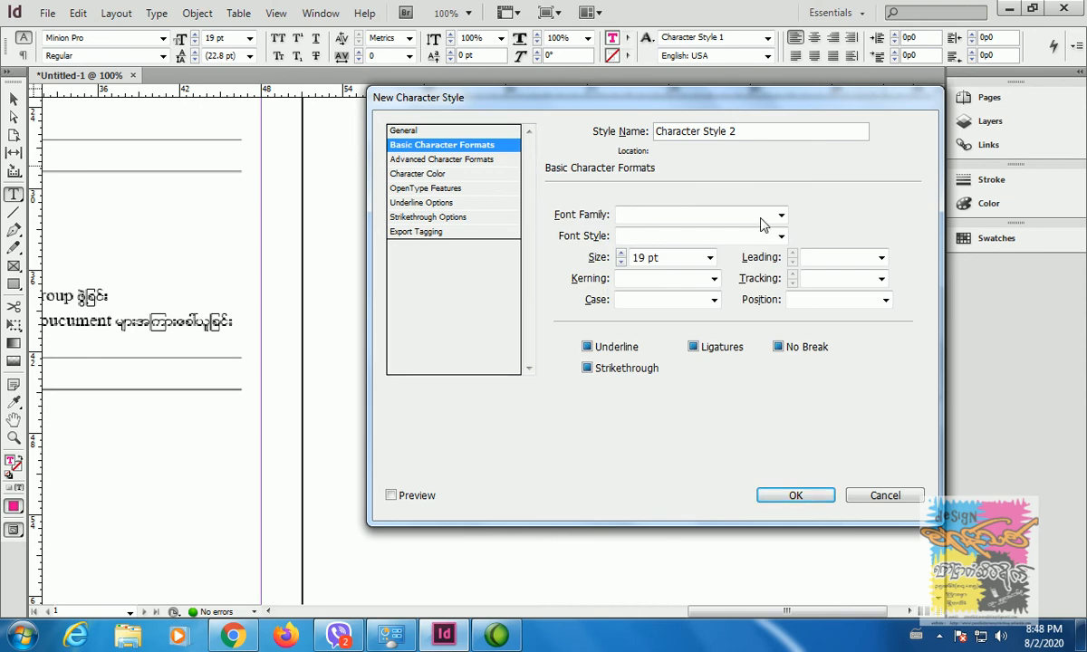
pyautogui.click(780, 220)
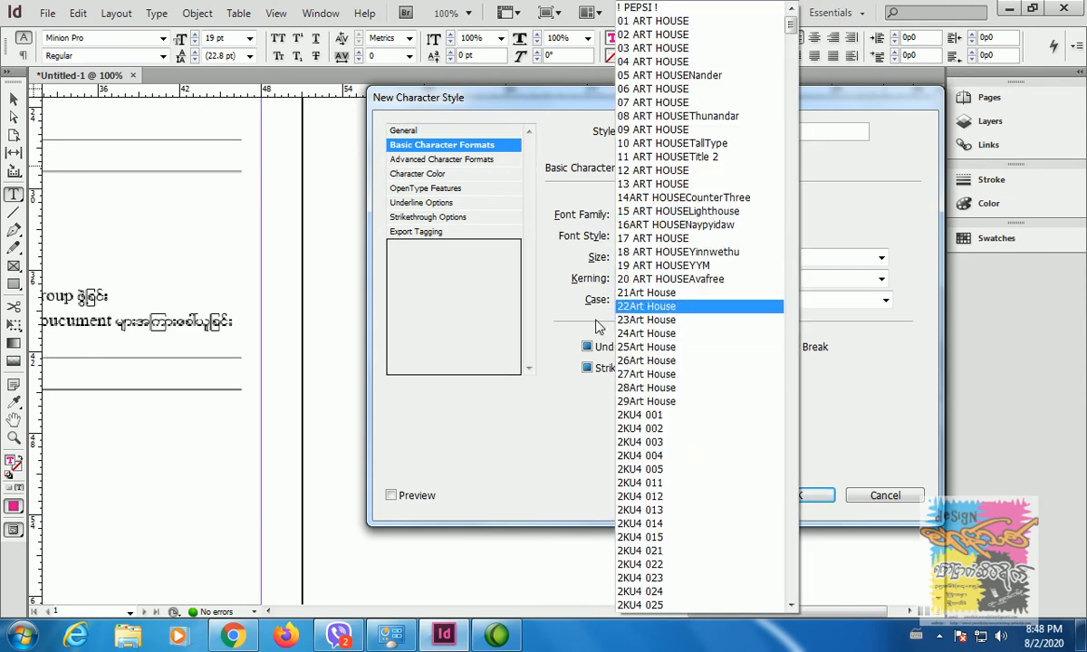
pyautogui.click(547, 289)
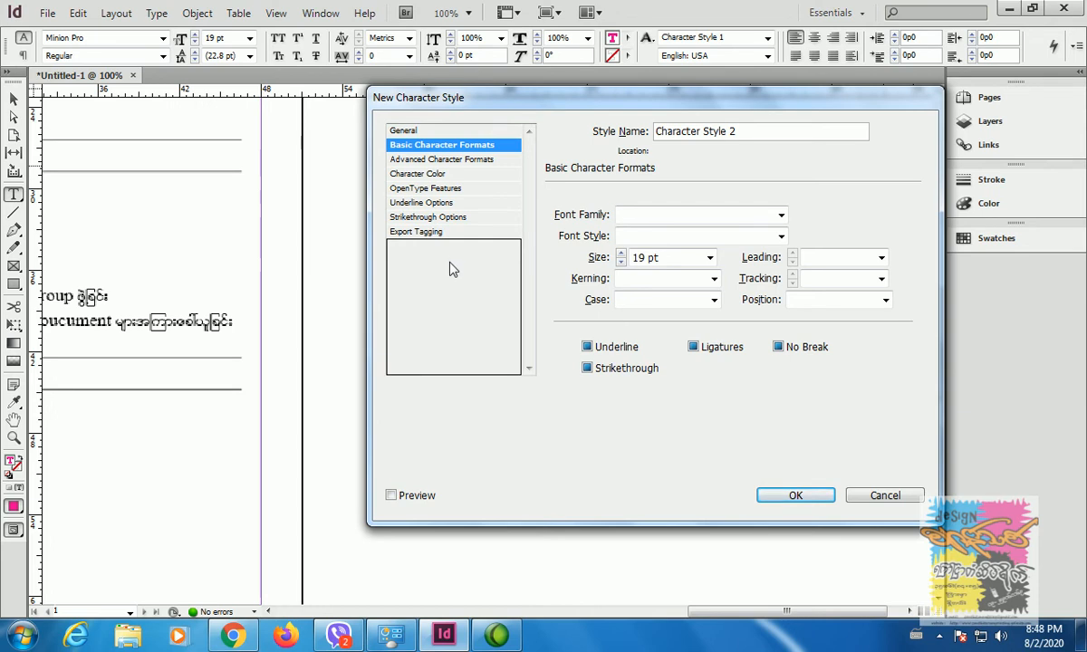
pyautogui.click(417, 159)
pyautogui.click(419, 173)
pyautogui.click(418, 188)
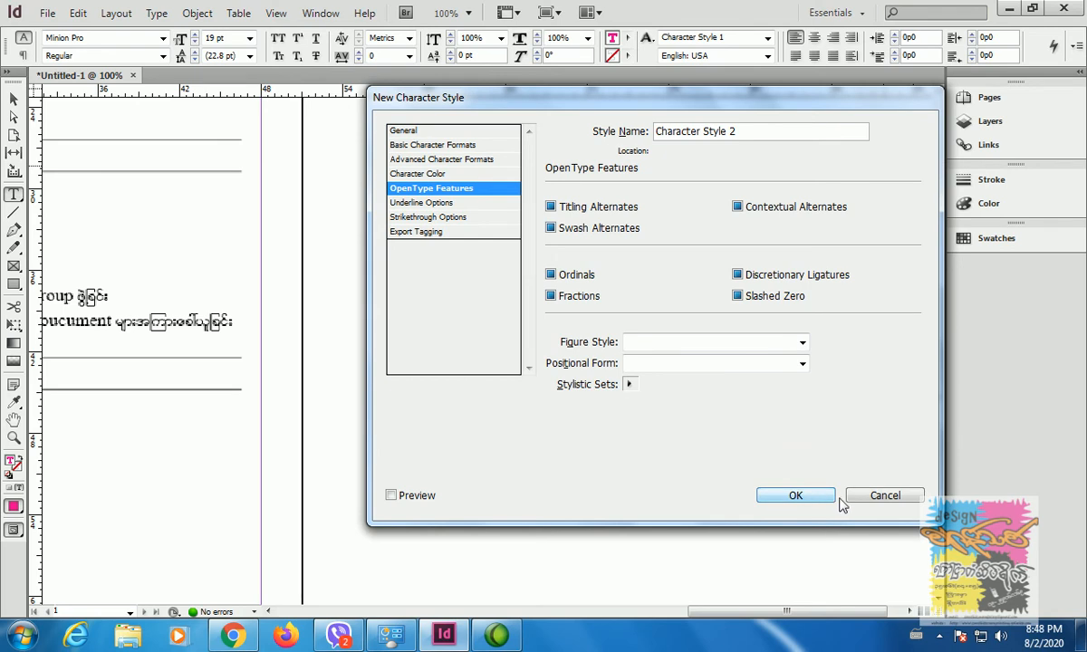
pyautogui.click(883, 503)
# Apply the zanthit character style to the "afsaf s" portion of the second line
pyautogui.click(479, 353)
pyautogui.hotkey('shift', 'Left')
pyautogui.hotkey('shift', 'Left')
pyautogui.hotkey('shift', 'Left')
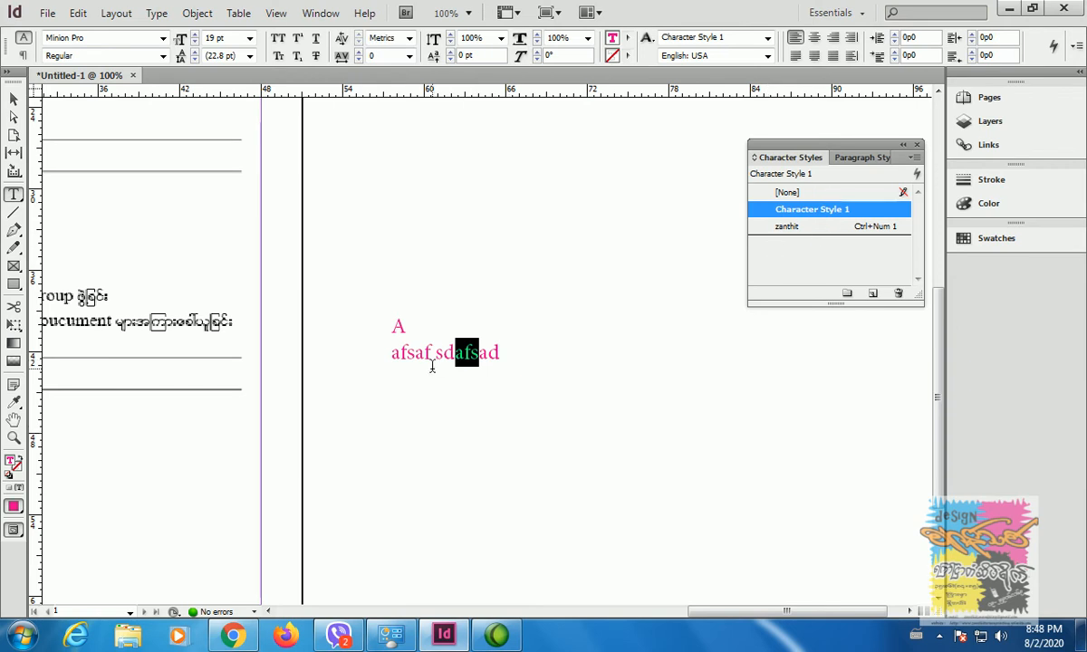
pyautogui.moveTo(394, 356); pyautogui.dragTo(443, 353)
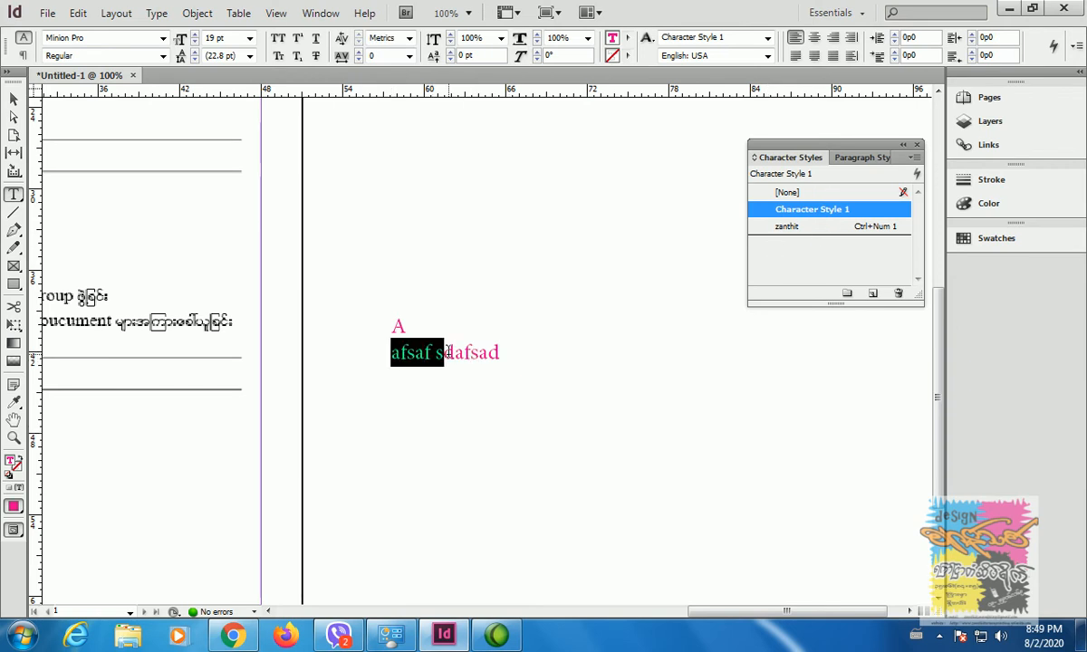
pyautogui.click(796, 226)
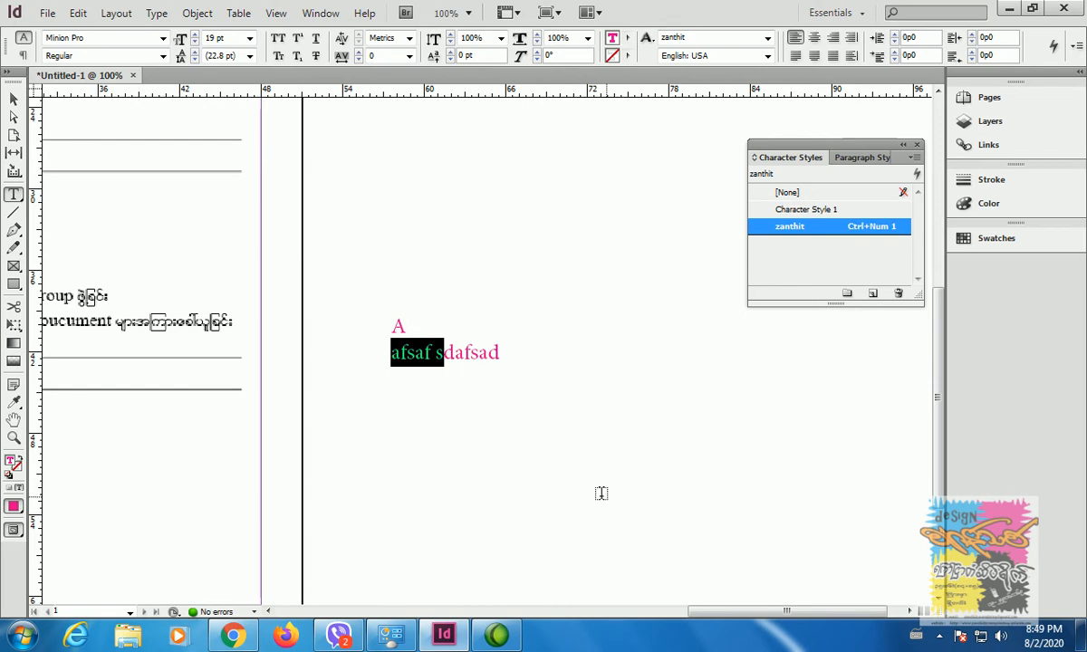
# Add the text "sfsdf" at the end of the second line using the zanthit character style
pyautogui.click(517, 361)
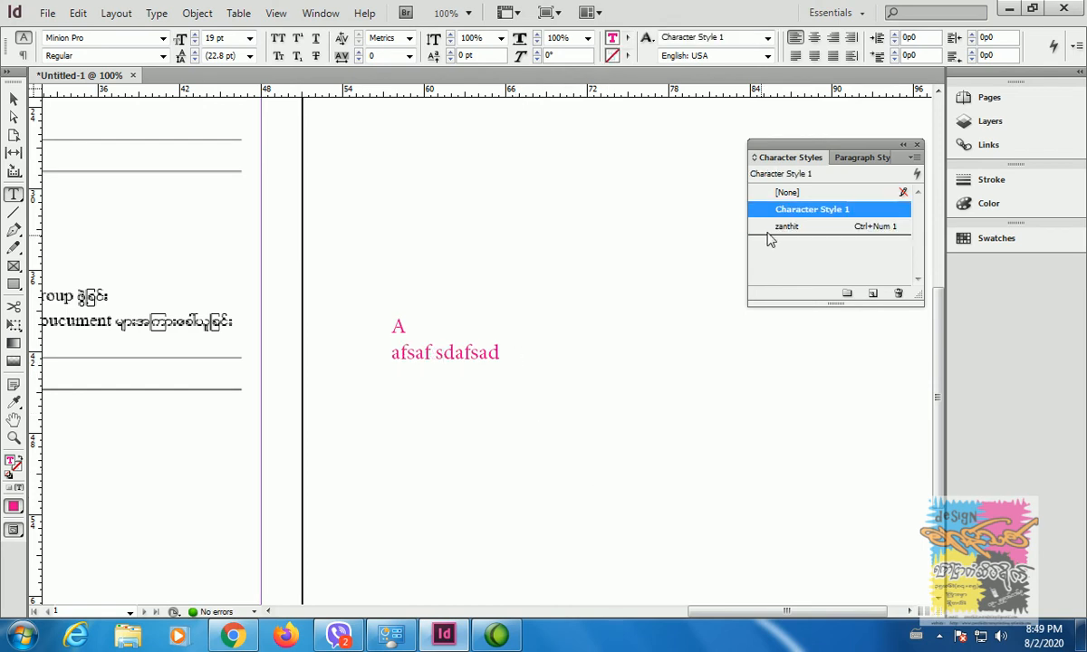
pyautogui.click(823, 230)
pyautogui.write('sfsdf')
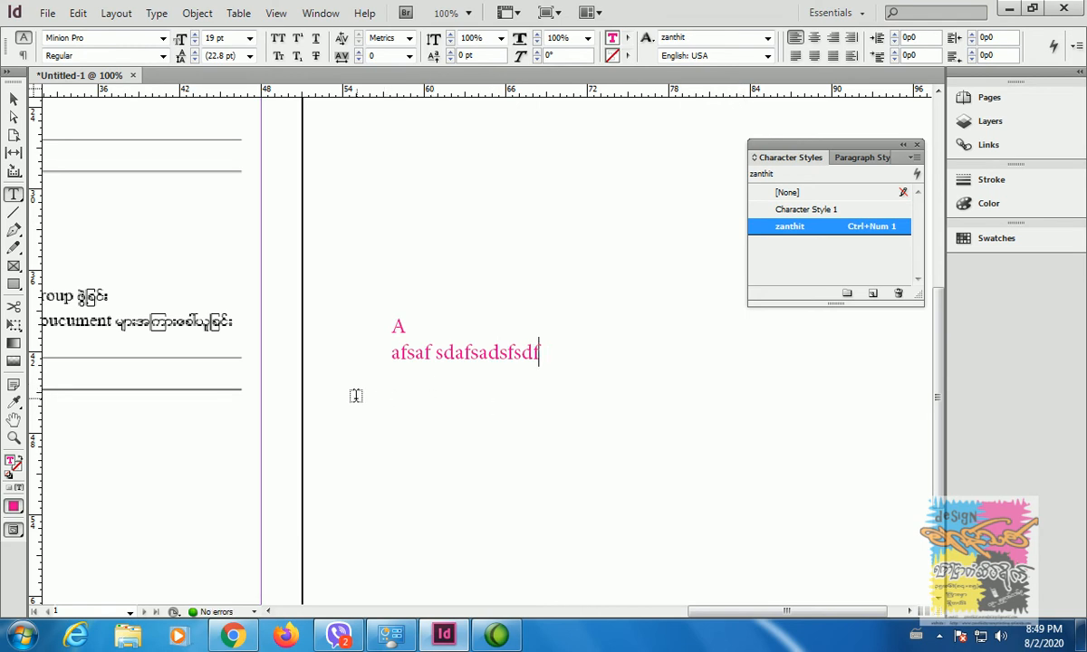
pyautogui.moveTo(354, 396); pyautogui.dragTo(538, 400)
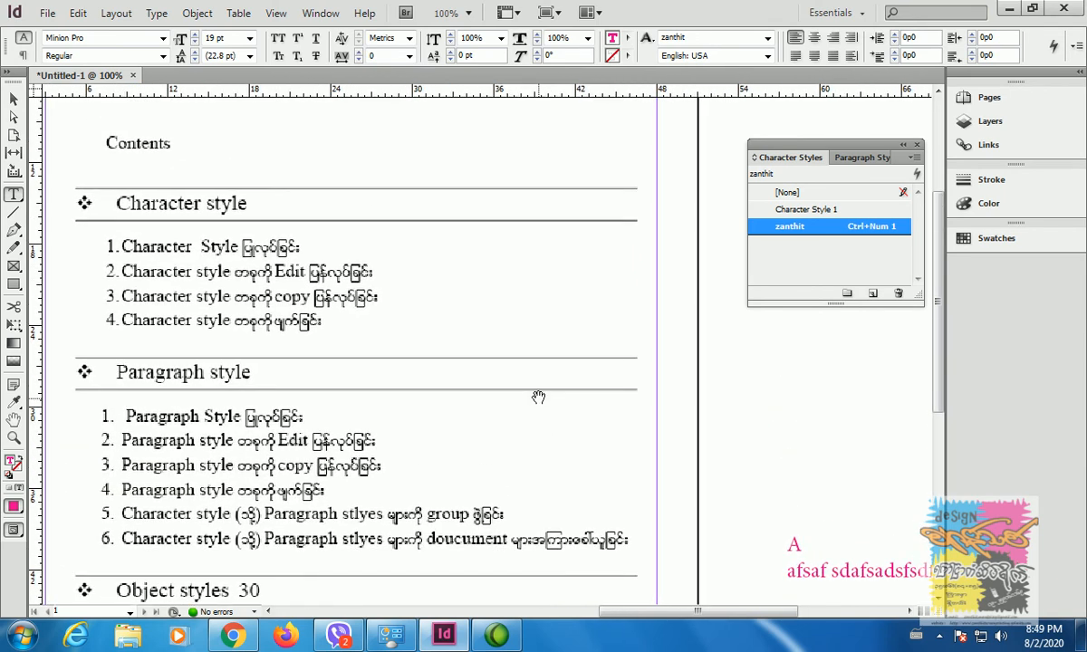
pyautogui.click(941, 637)
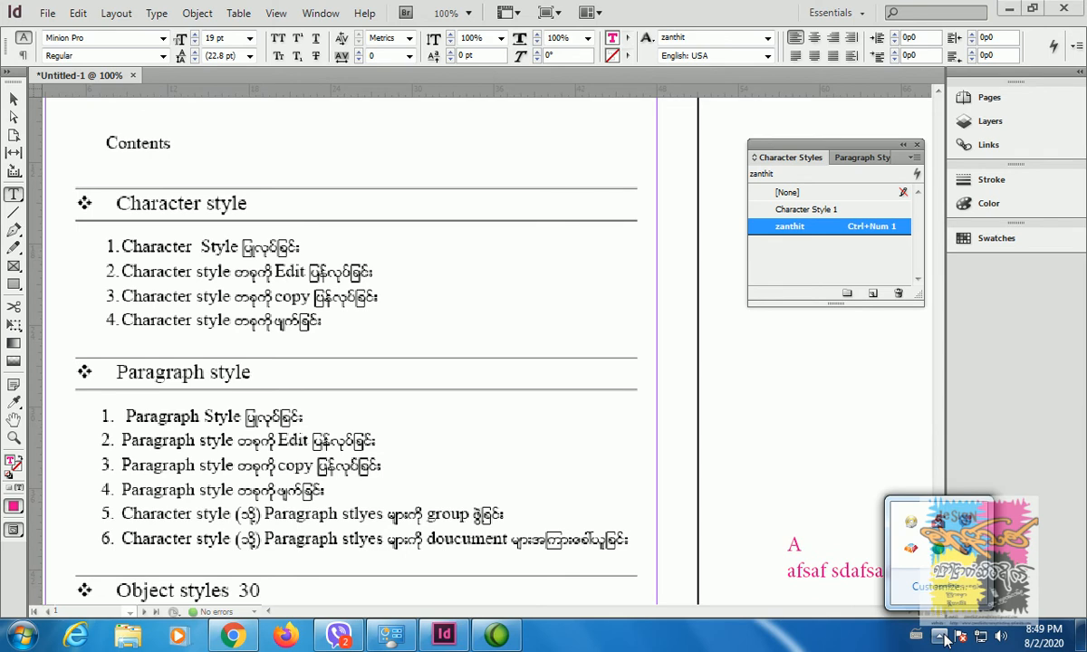
pyautogui.click(942, 637)
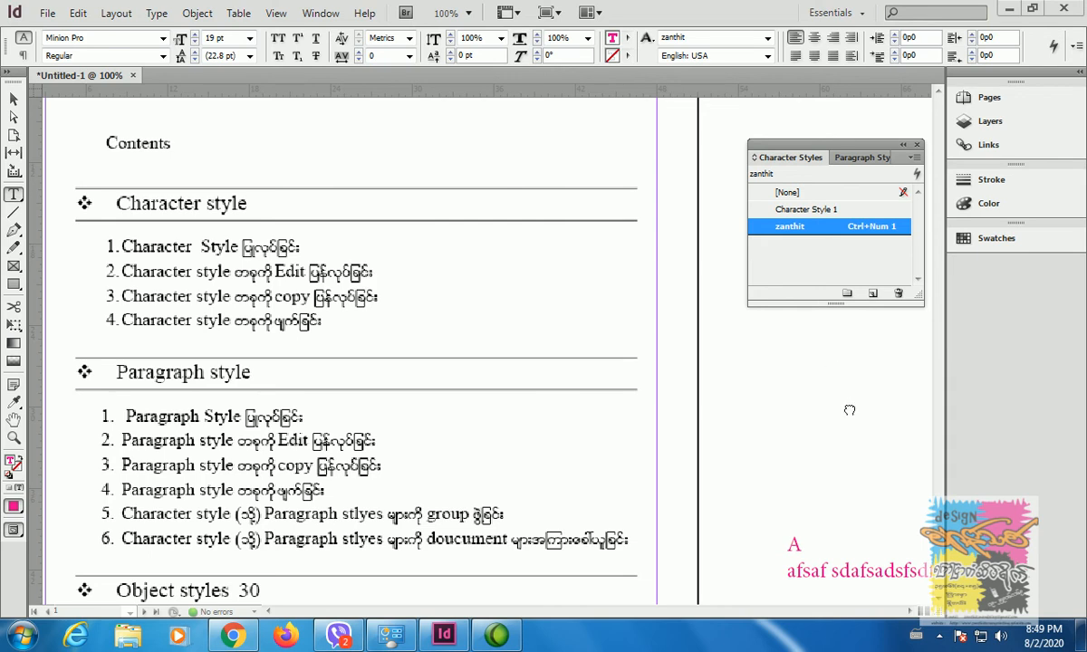
pyautogui.moveTo(794, 381); pyautogui.dragTo(464, 388)
pyautogui.scroll(-3, 626, 408)
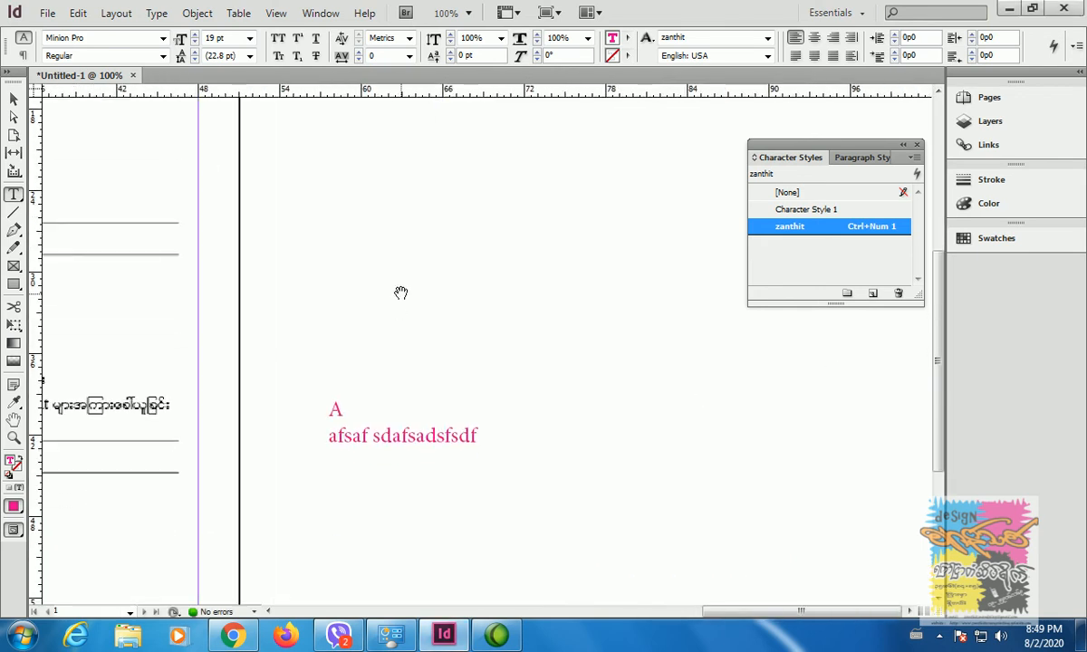
# Edit the zanthit style with preview enabled, setting its character color to the cyan swatch C=100 M=0 Y=0 K=0
pyautogui.rightClick(846, 232)
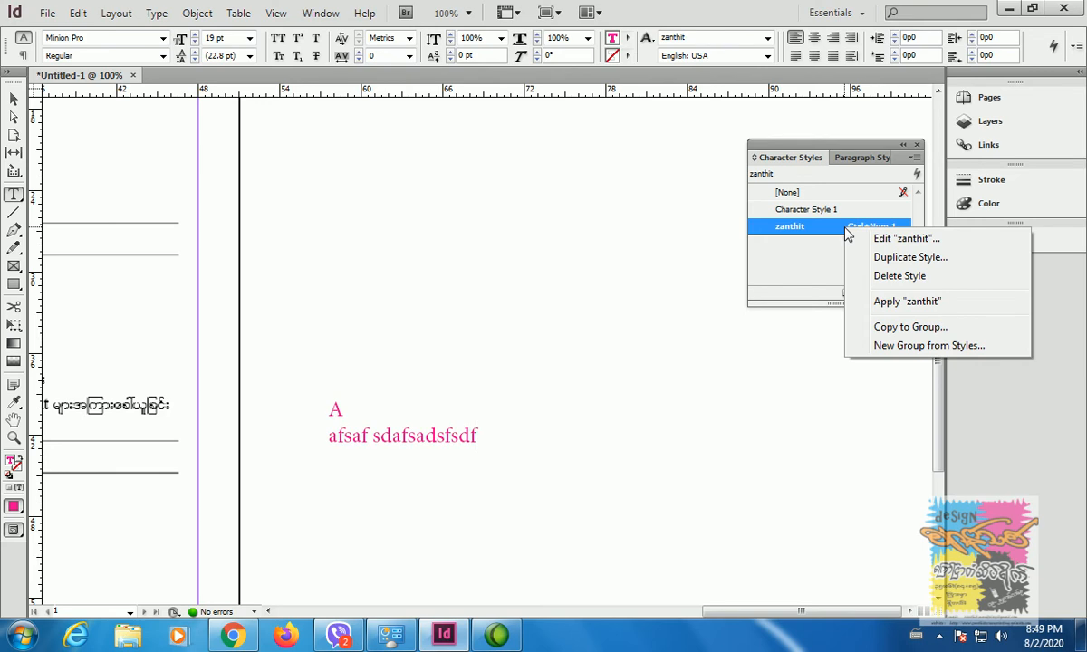
pyautogui.click(919, 241)
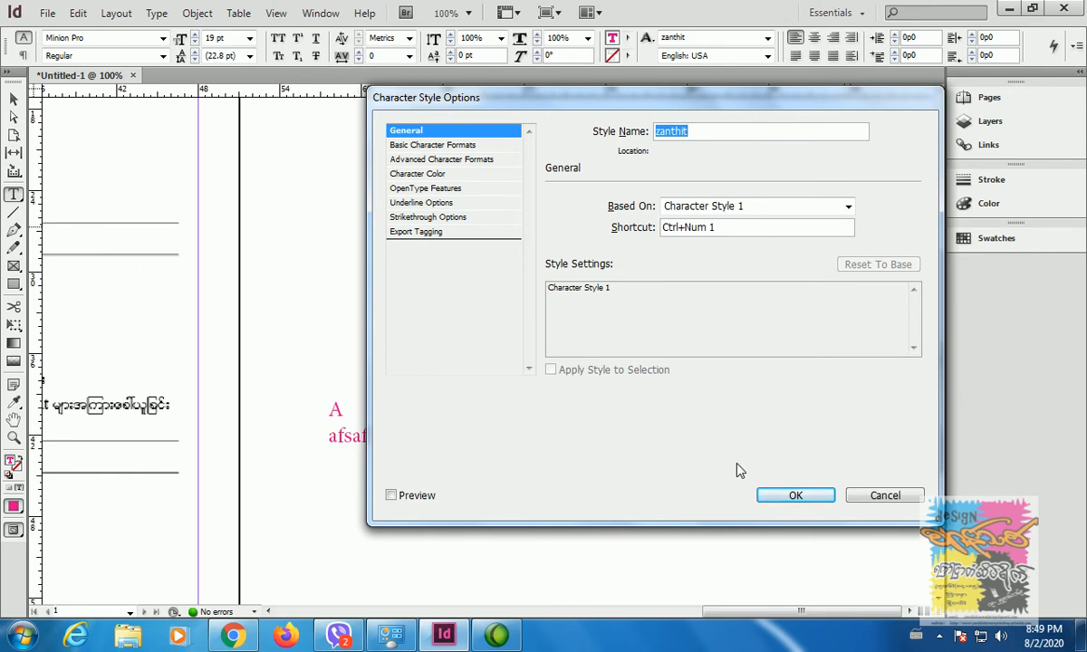
pyautogui.click(393, 496)
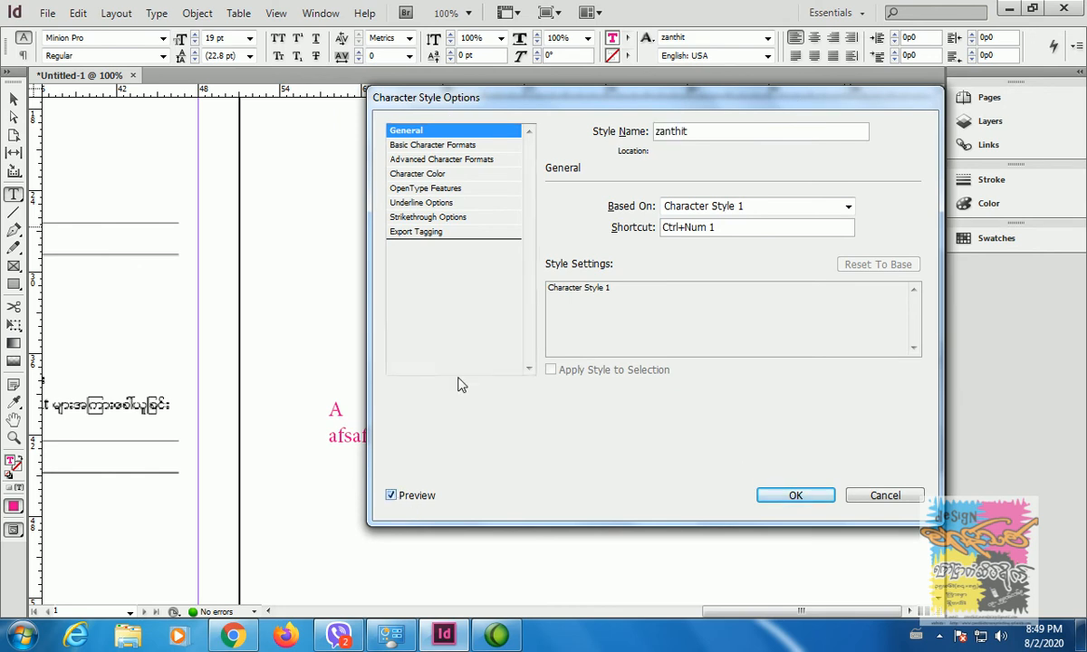
pyautogui.click(422, 147)
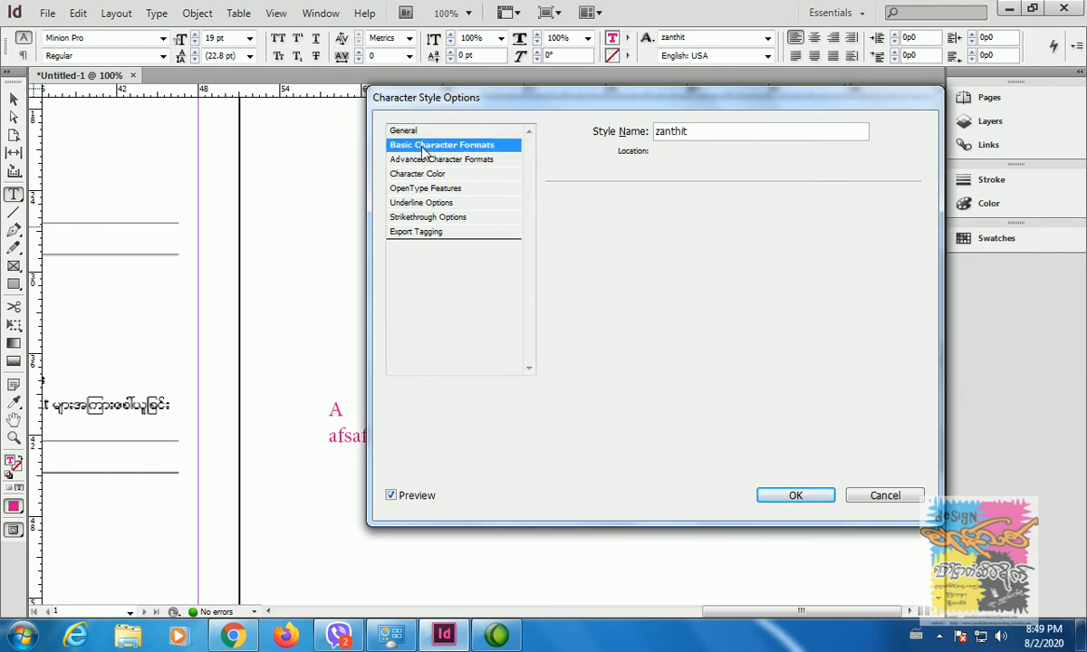
pyautogui.click(408, 174)
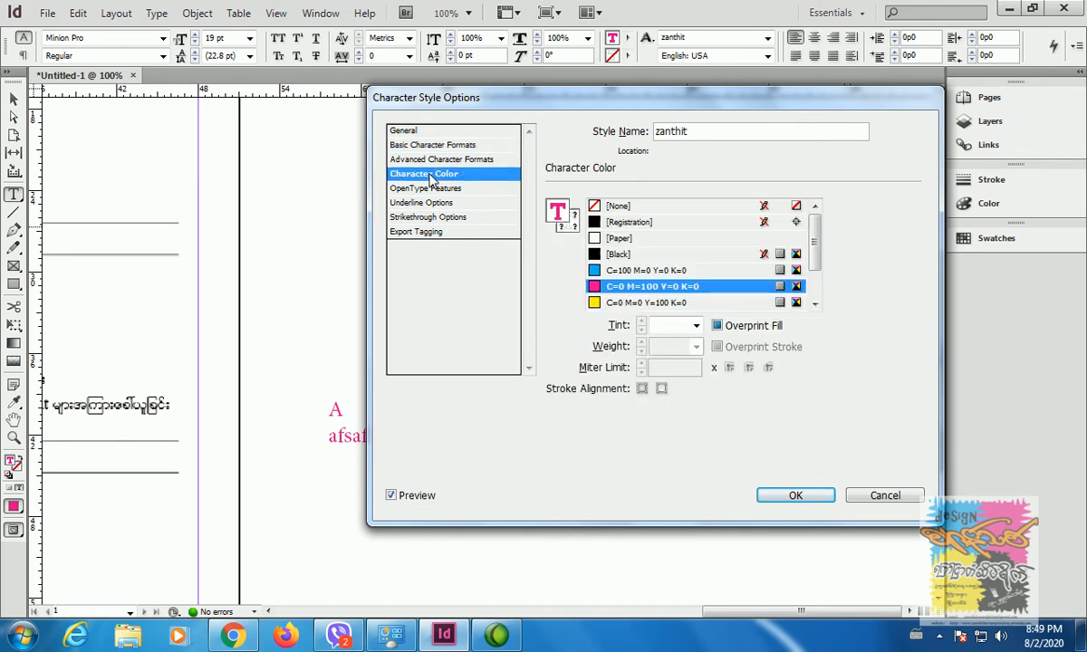
pyautogui.click(596, 272)
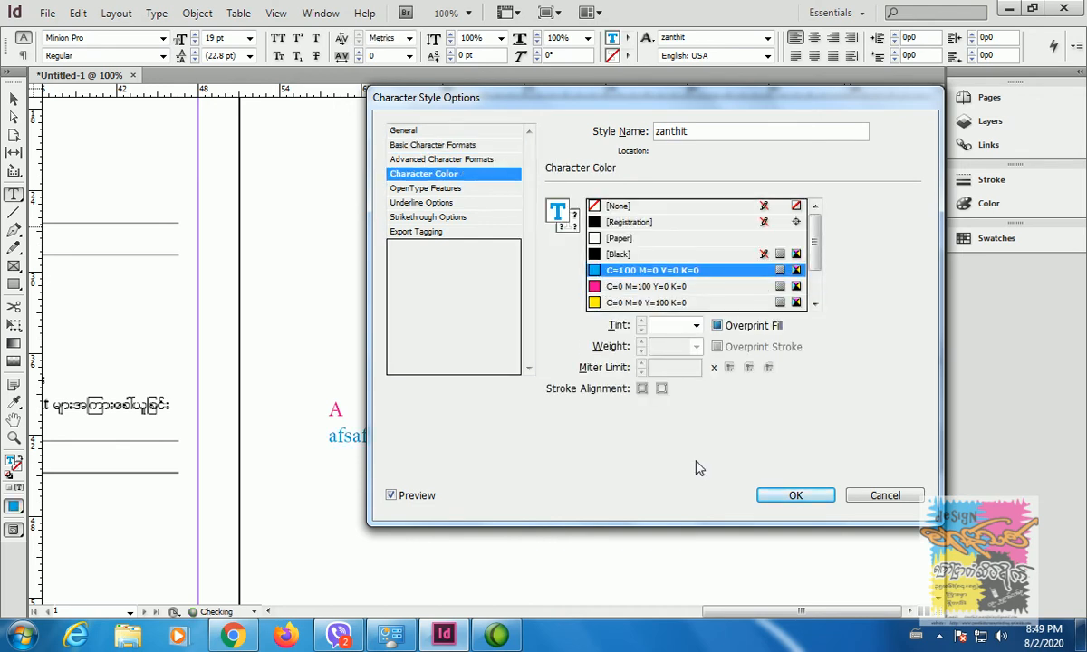
pyautogui.click(793, 496)
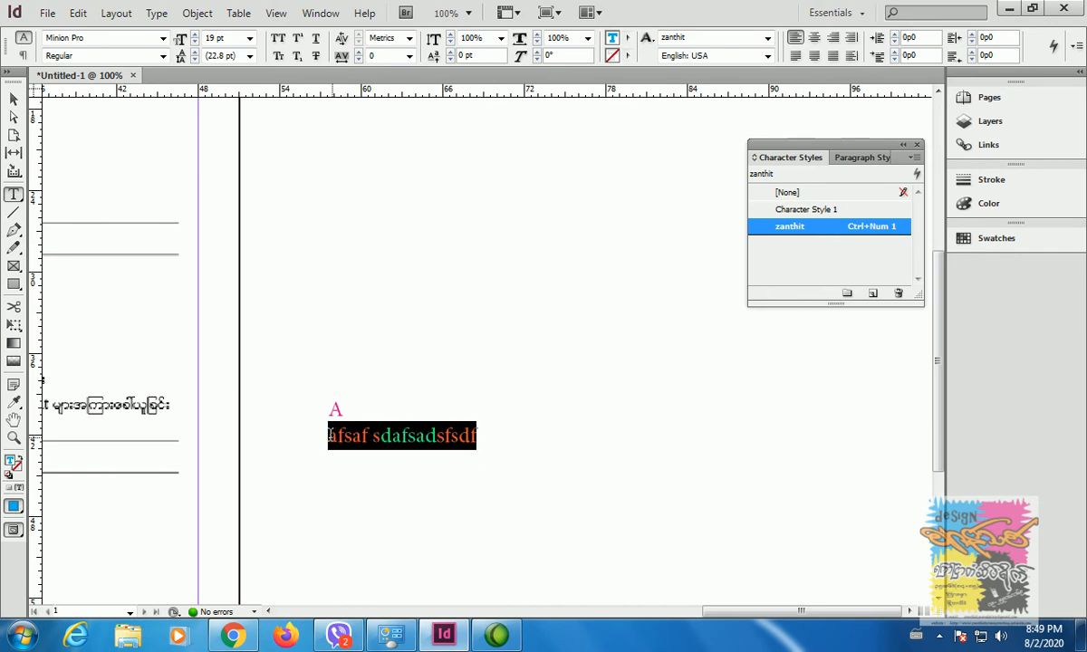
# Apply the zanthit character style to both the letter A and the whole line below it
pyautogui.moveTo(477, 439); pyautogui.dragTo(402, 381)
pyautogui.click(851, 226)
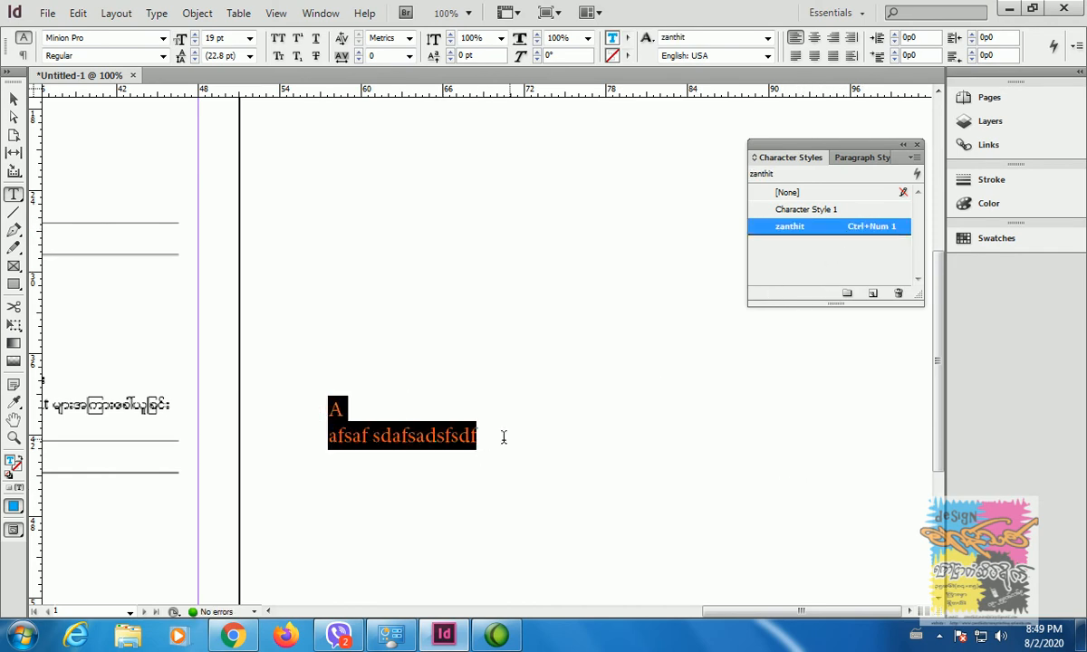
# Duplicate the zanthit character style, keeping the suggested name and its existing settings
pyautogui.click(447, 441)
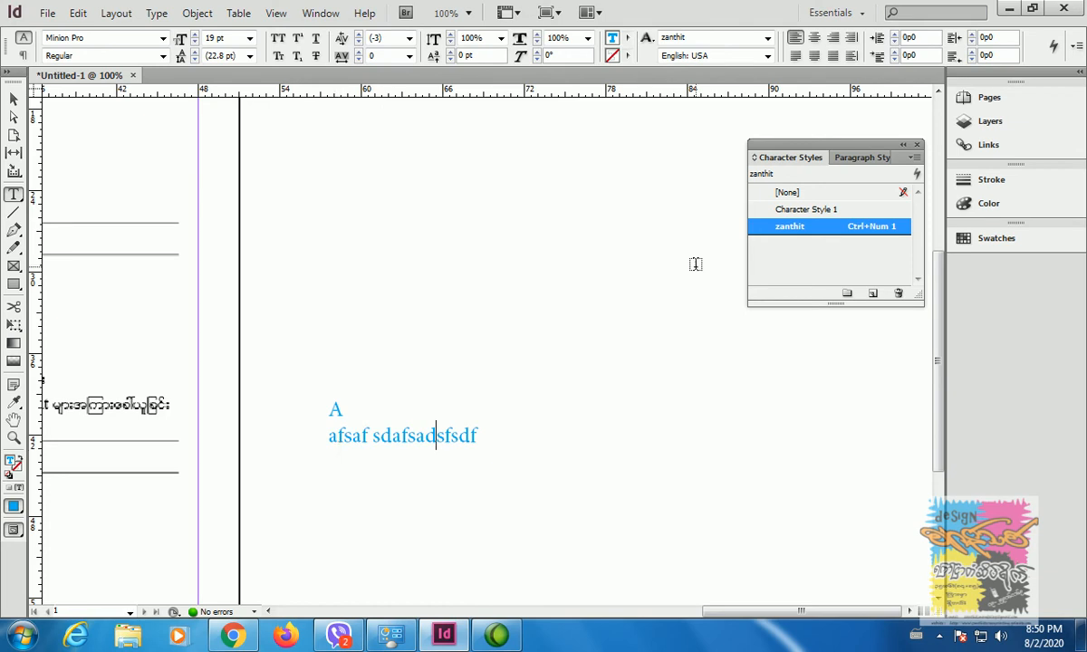
pyautogui.click(485, 428)
pyautogui.moveTo(432, 489); pyautogui.dragTo(861, 565)
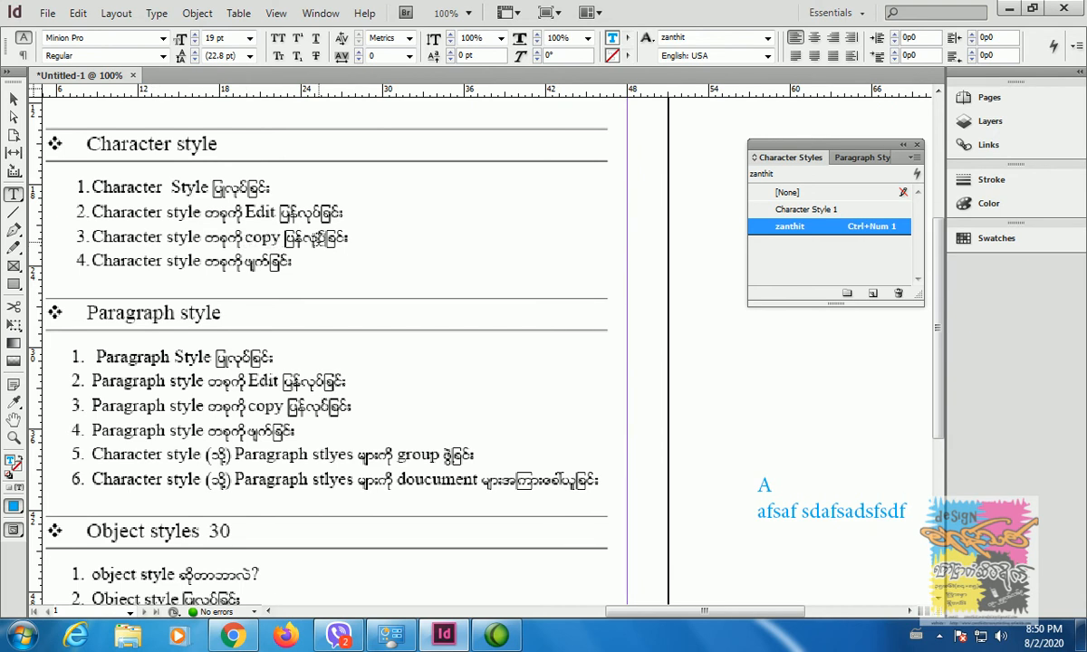
pyautogui.moveTo(837, 431); pyautogui.dragTo(485, 388)
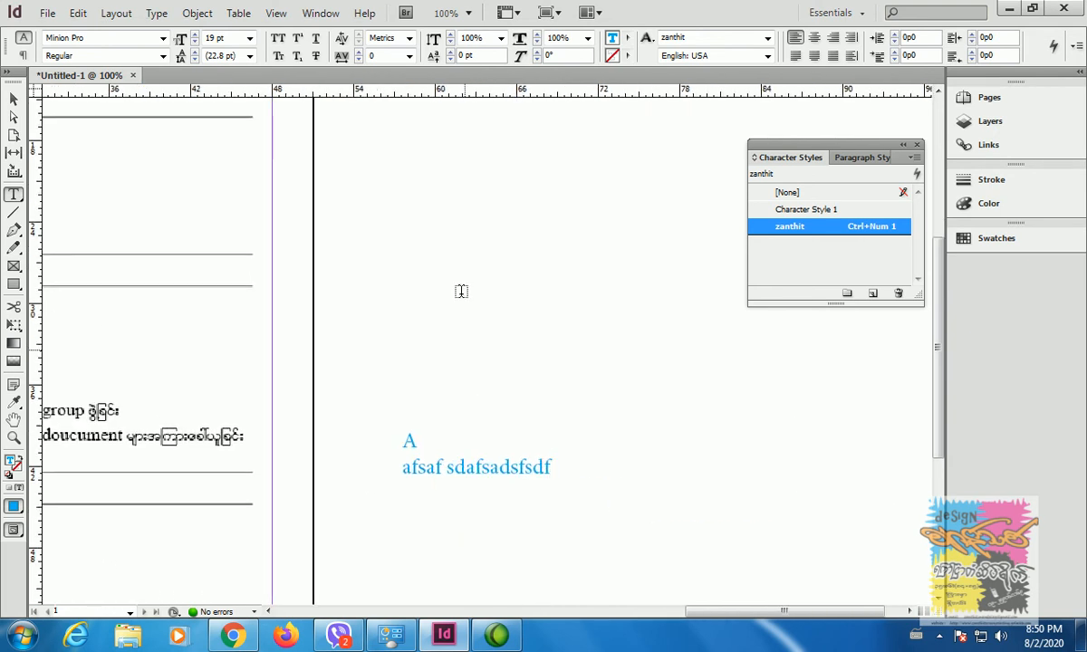
pyautogui.rightClick(820, 231)
pyautogui.click(862, 252)
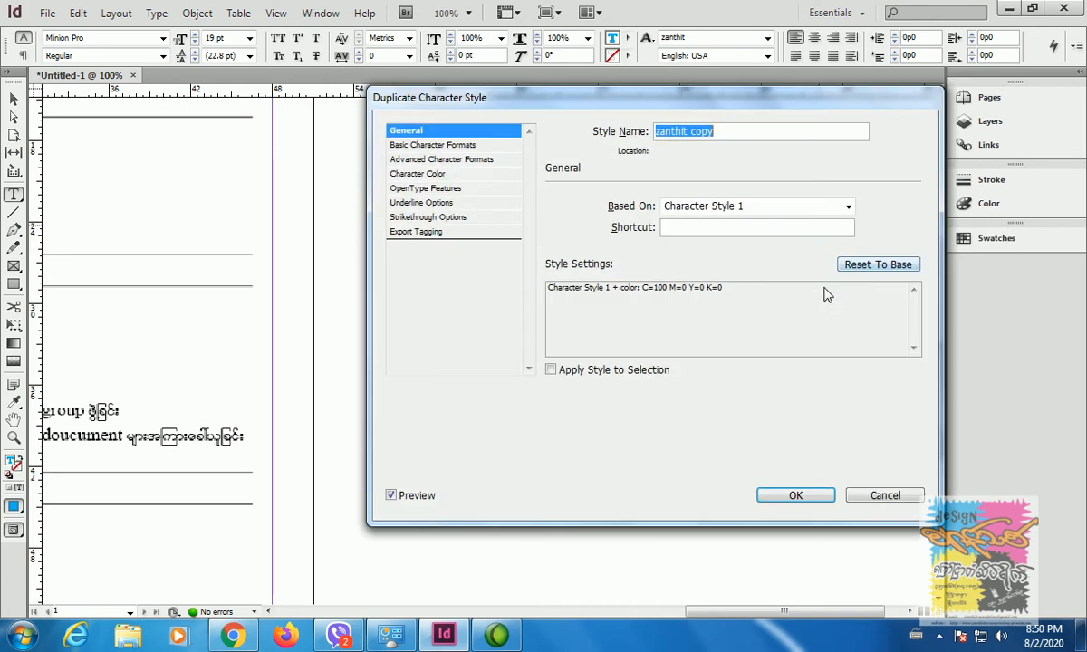
pyautogui.click(788, 498)
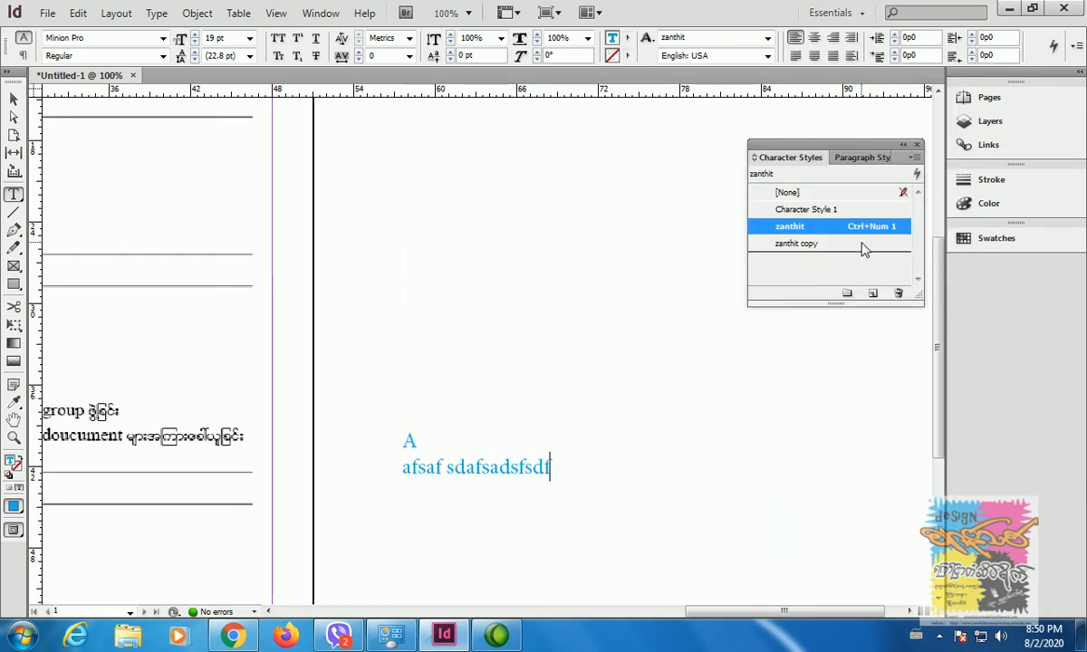
# Select the zanthit copy character style and review its general and basic character format options without changing them
pyautogui.click(863, 244)
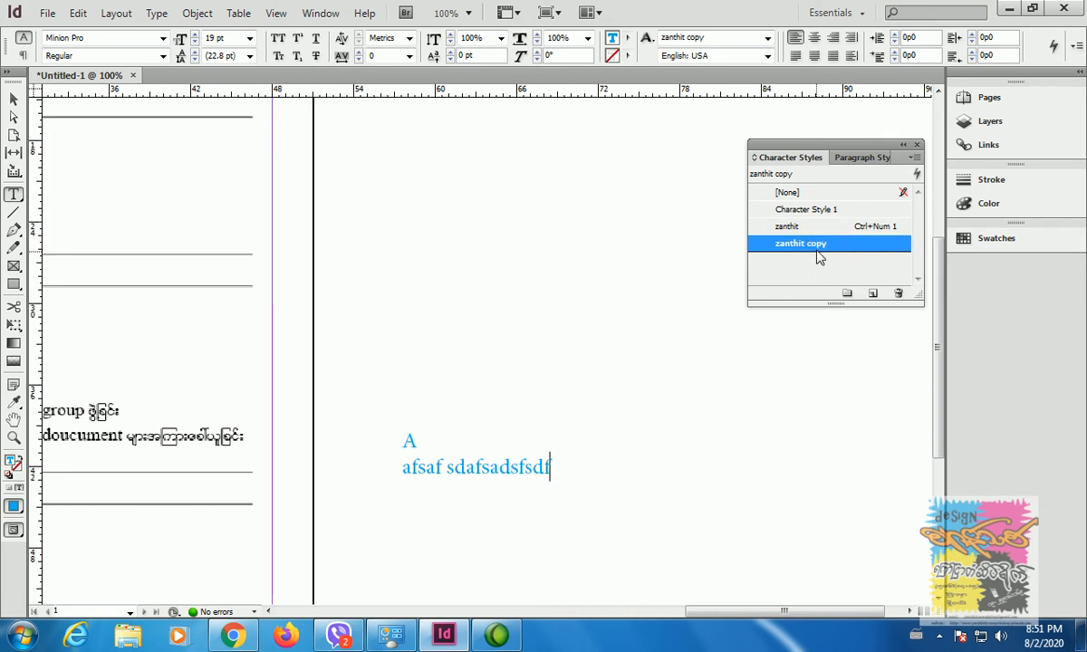
pyautogui.rightClick(862, 243)
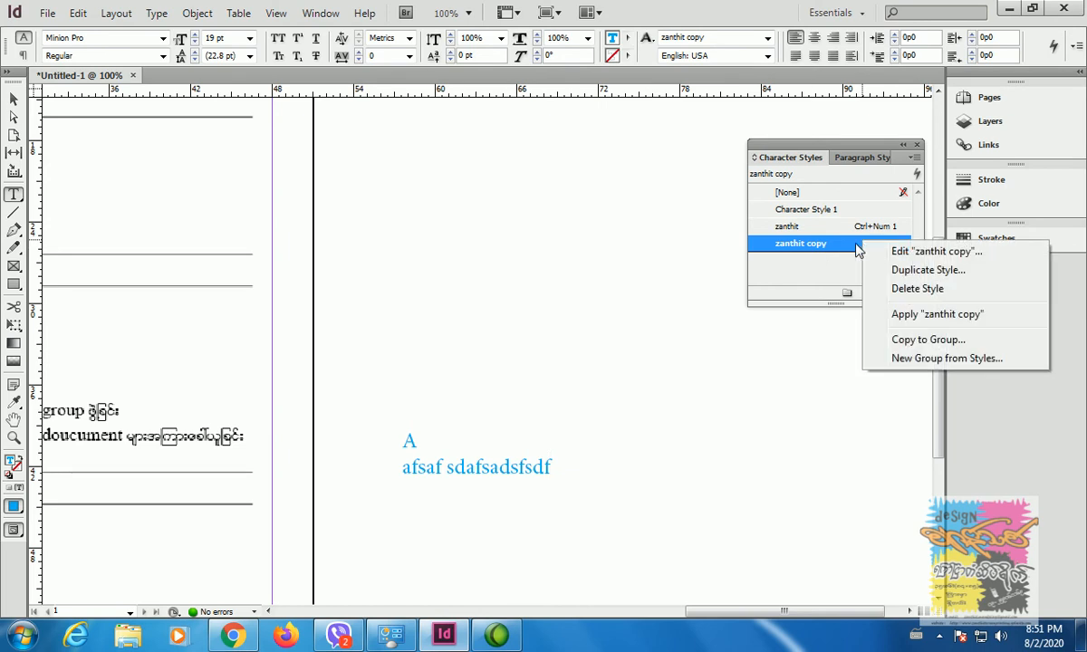
pyautogui.click(901, 254)
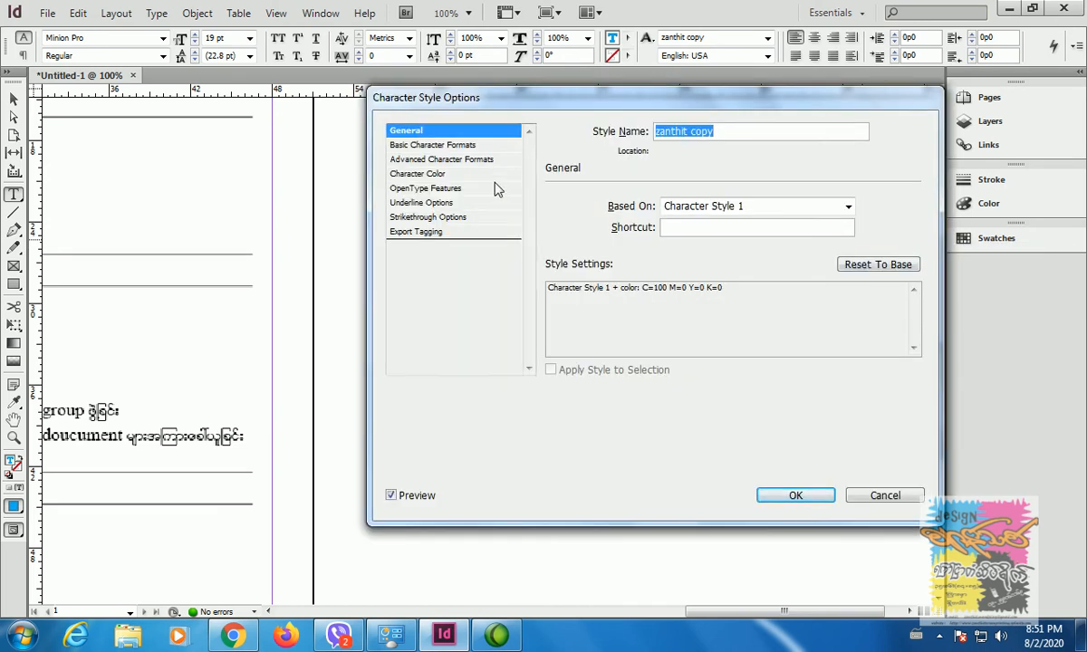
pyautogui.click(438, 147)
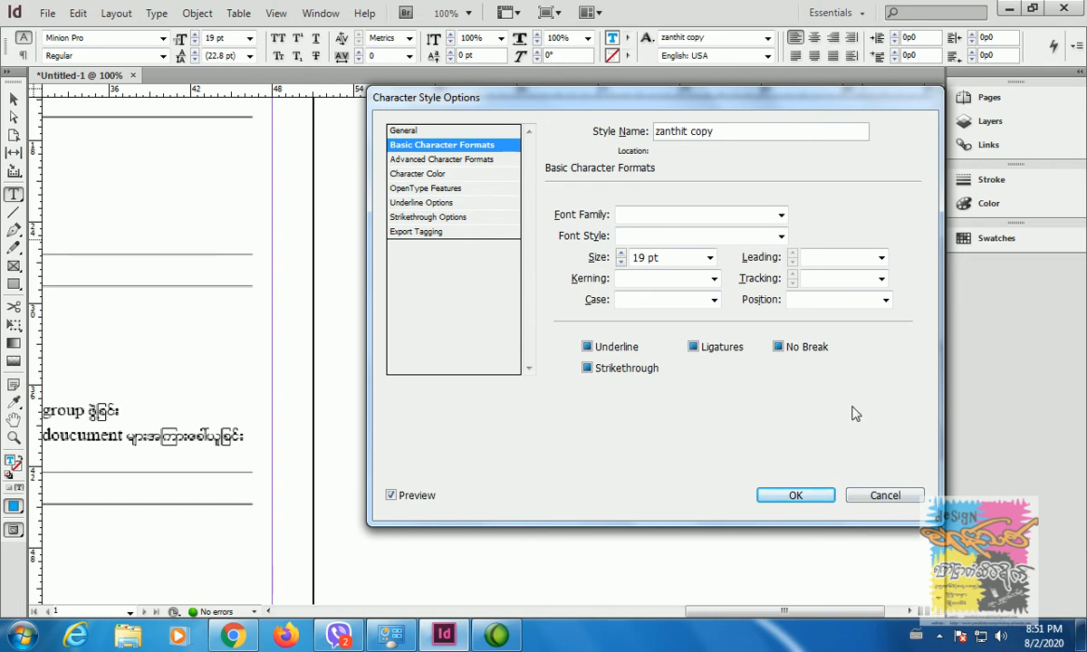
pyautogui.click(878, 496)
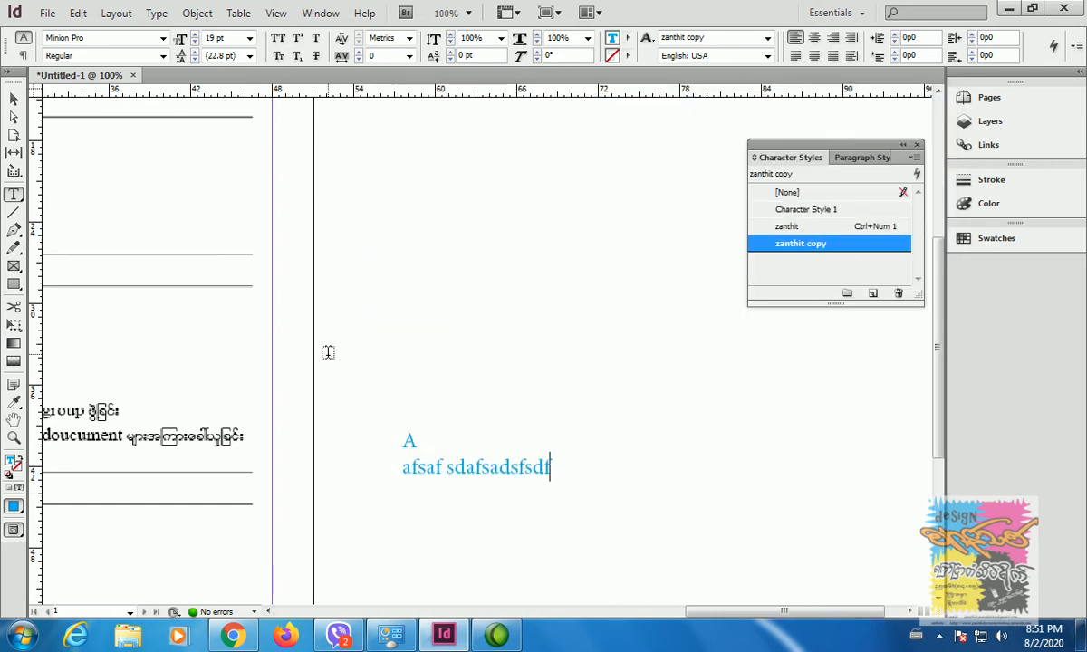
# Delete the zanthit copy character style
pyautogui.moveTo(343, 356); pyautogui.dragTo(576, 400)
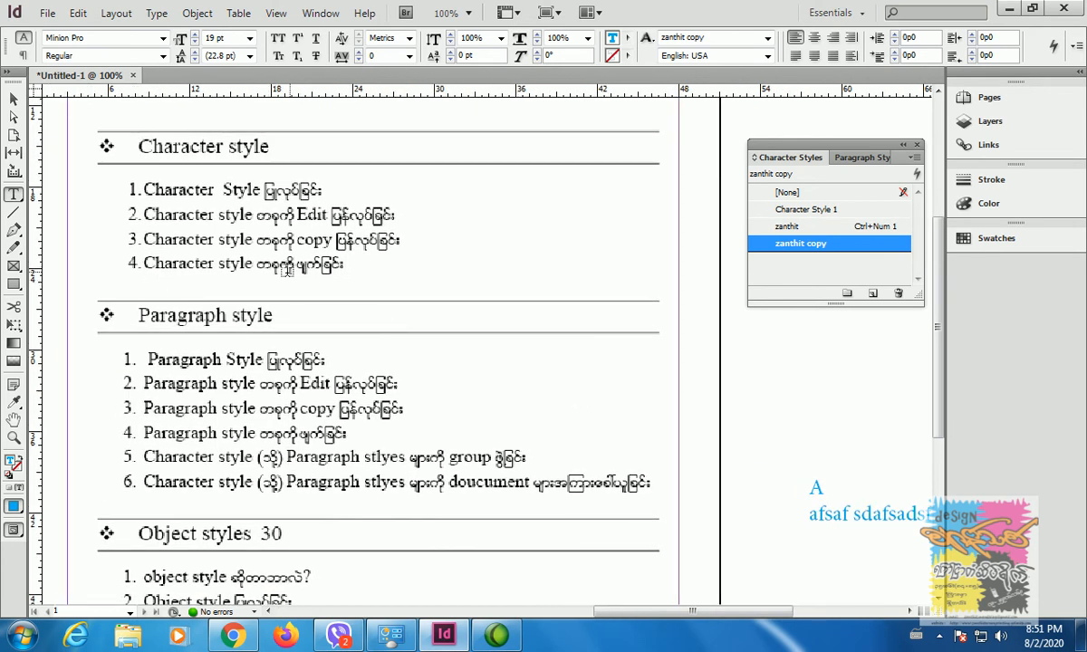
pyautogui.rightClick(852, 251)
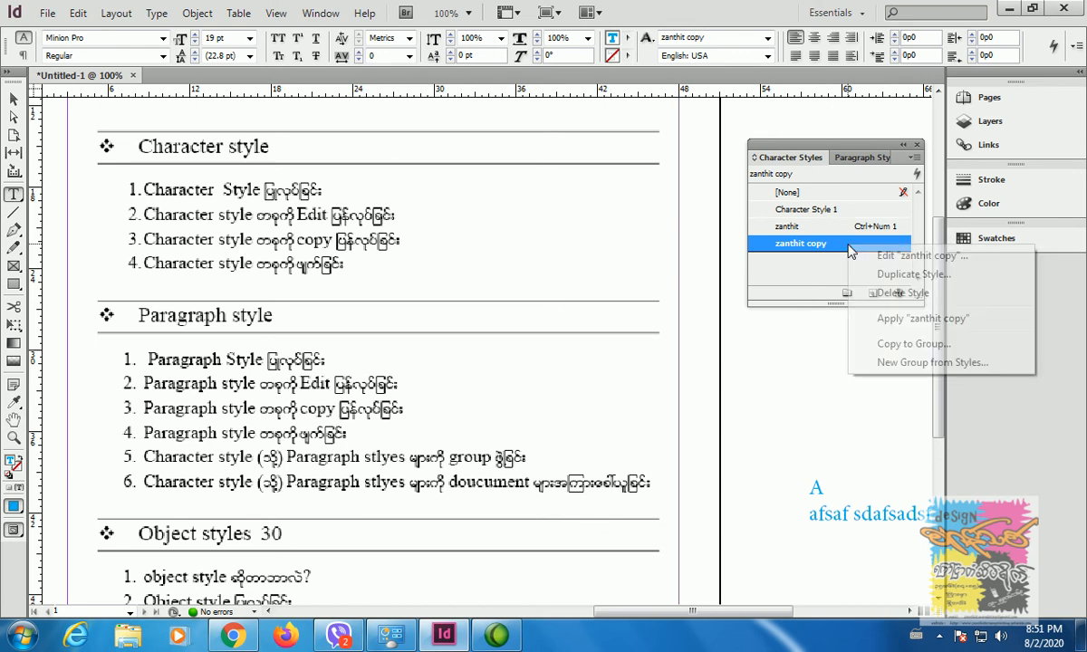
pyautogui.click(903, 292)
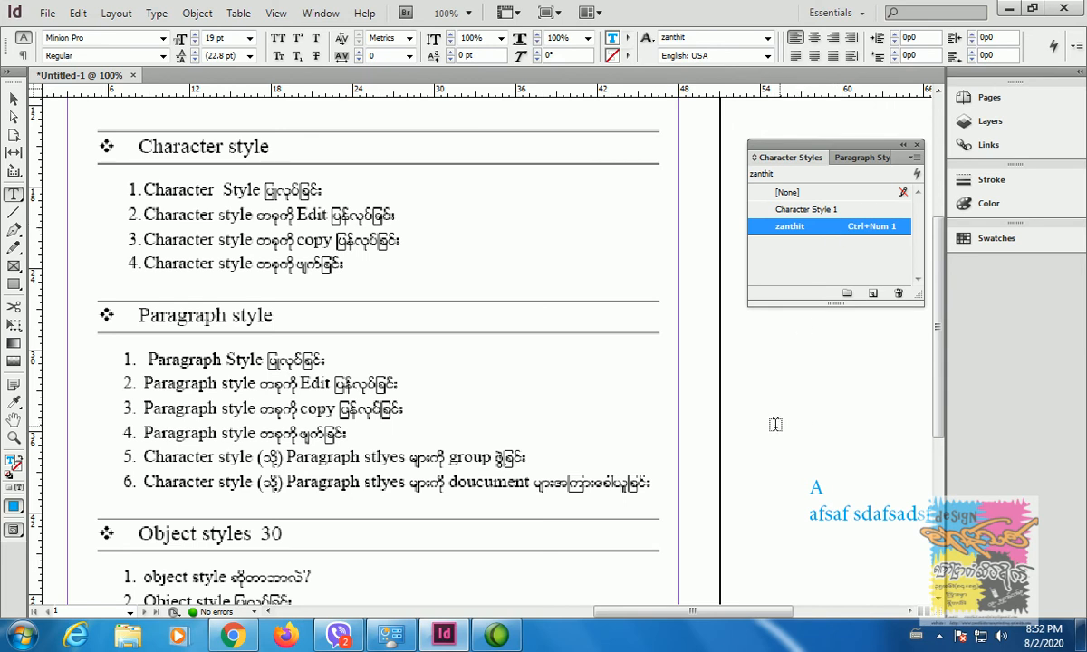
# Show the list of paragraph styles in place of the character styles
pyautogui.scroll(-3, 761, 403)
pyautogui.hscroll(1, 745, 383)
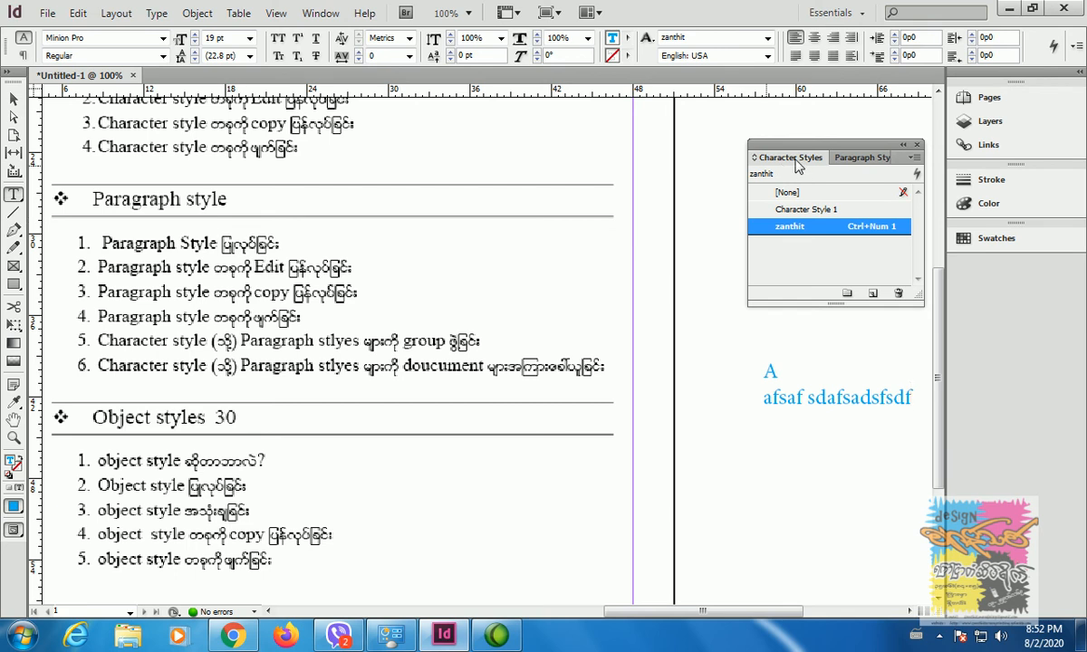
pyautogui.click(321, 14)
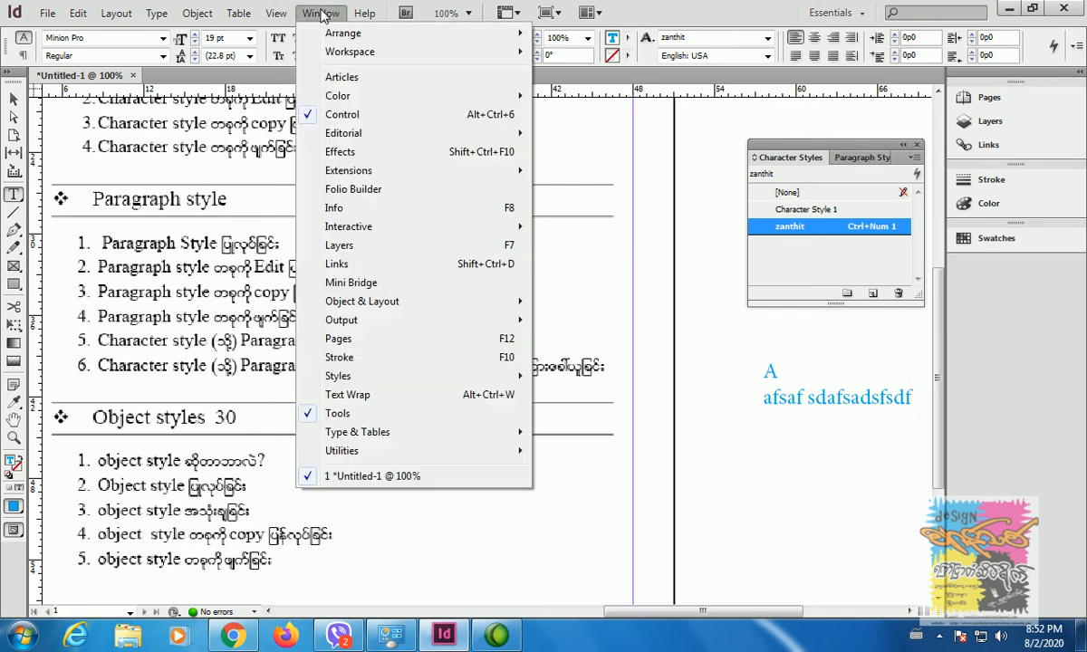
pyautogui.moveTo(387, 384)
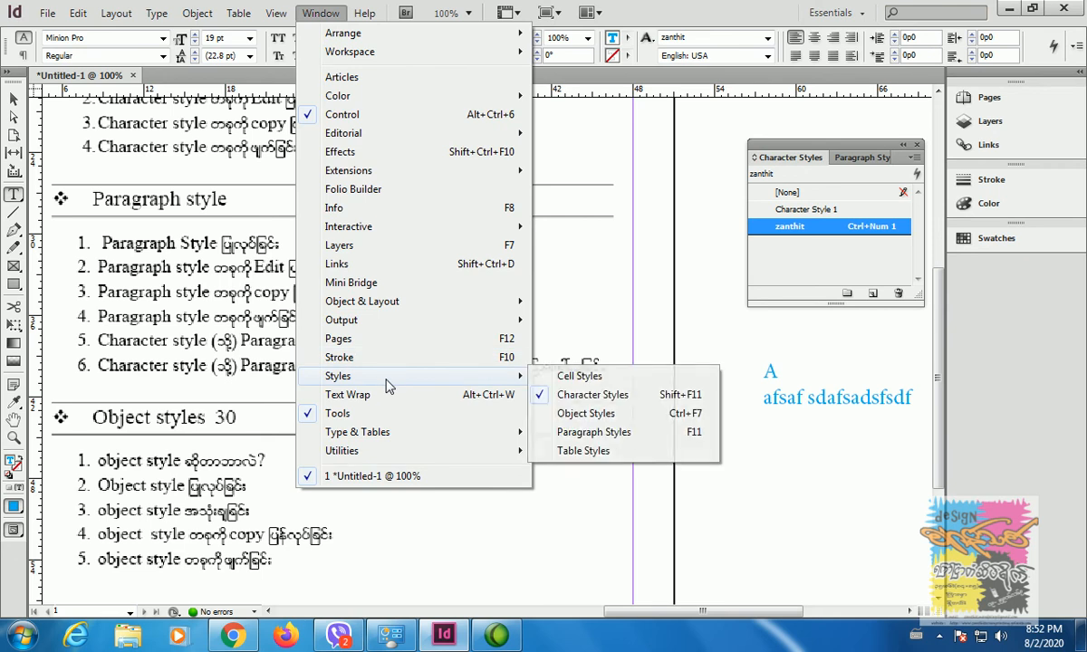
pyautogui.click(594, 432)
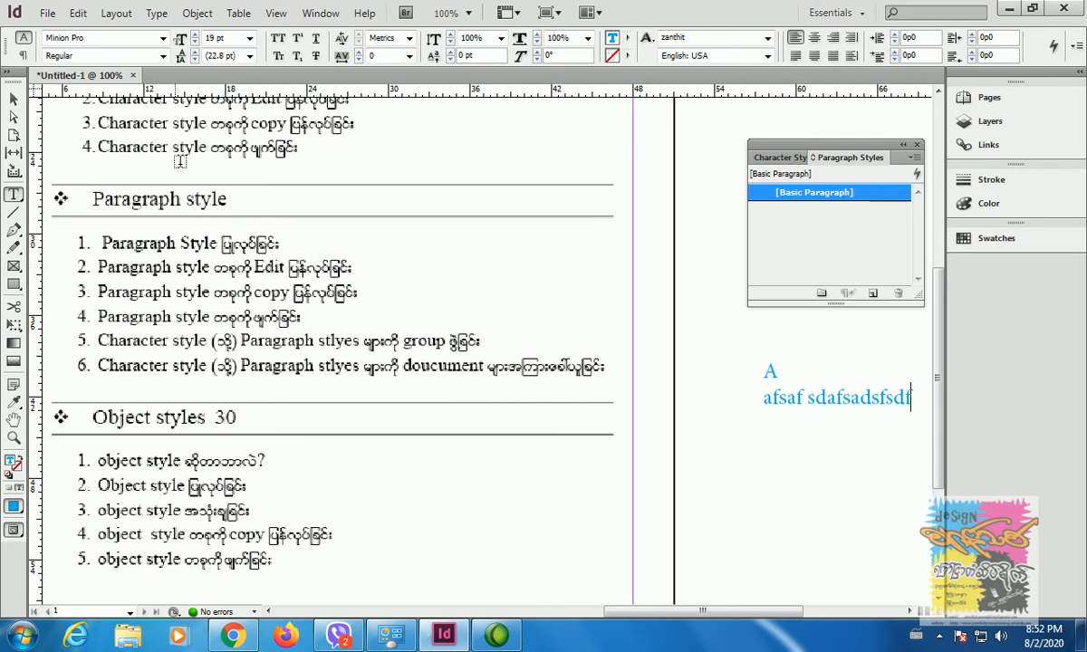
# Create a paragraph style with the default name and settings, reviewing its character format, indent, rule, color, strikethrough and drop cap options
pyautogui.click(916, 159)
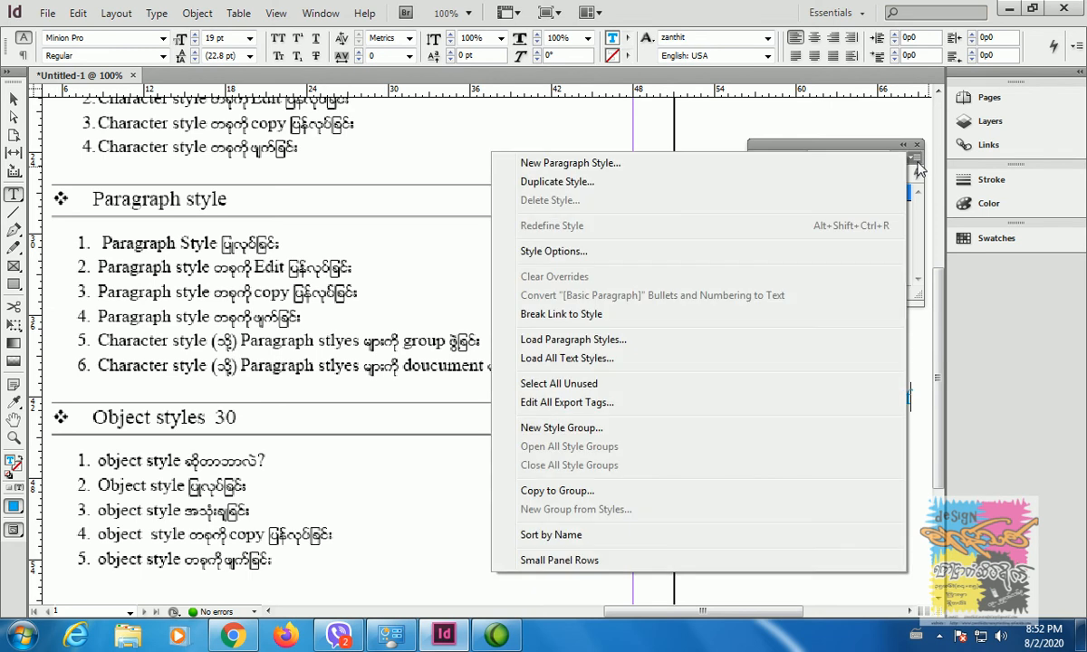
pyautogui.click(793, 166)
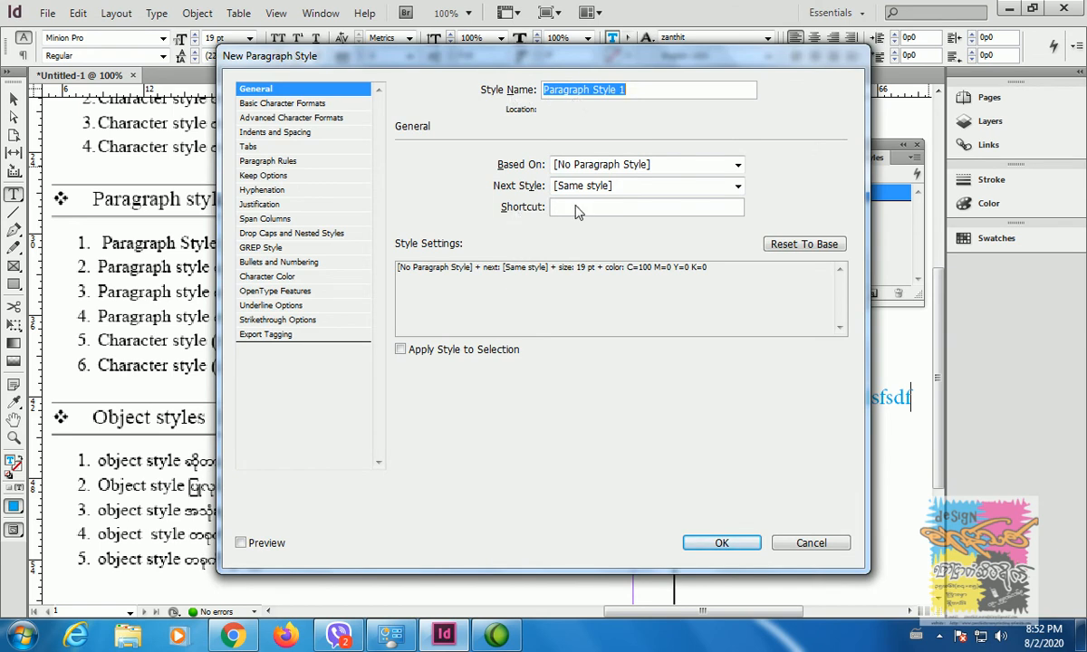
pyautogui.click(288, 103)
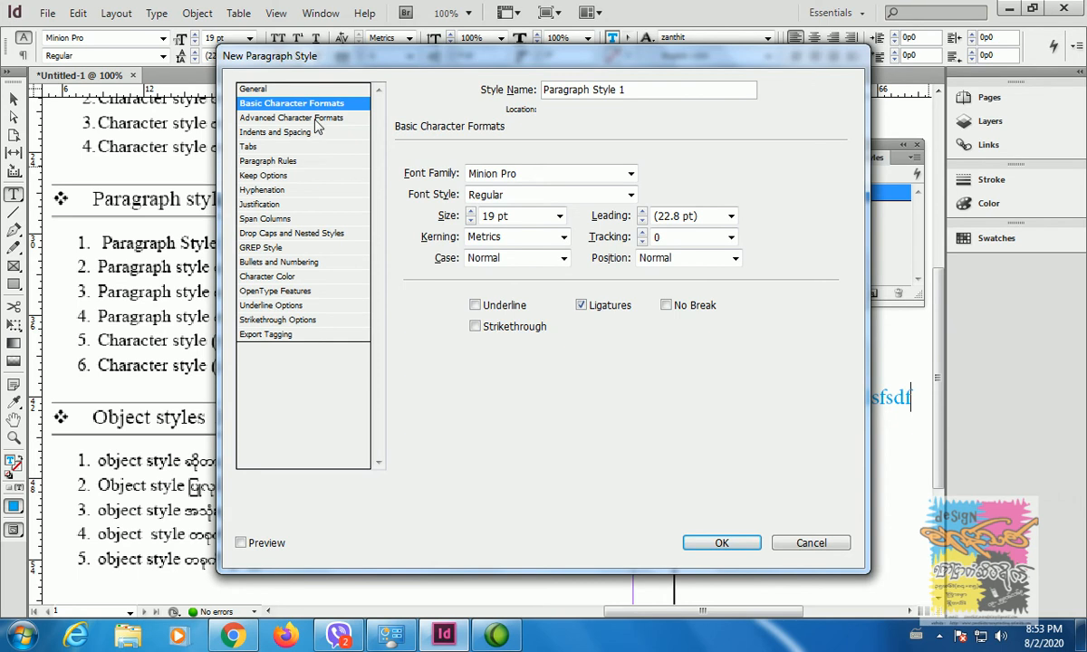
pyautogui.click(275, 117)
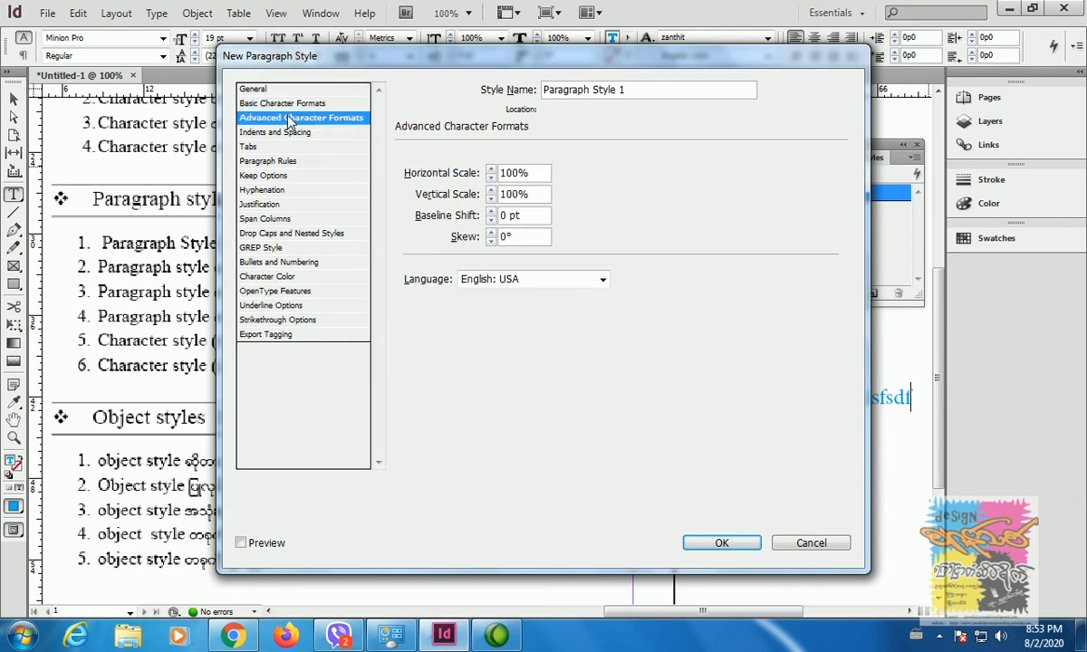
pyautogui.click(286, 134)
pyautogui.click(272, 161)
pyautogui.click(274, 277)
pyautogui.click(272, 319)
pyautogui.click(272, 276)
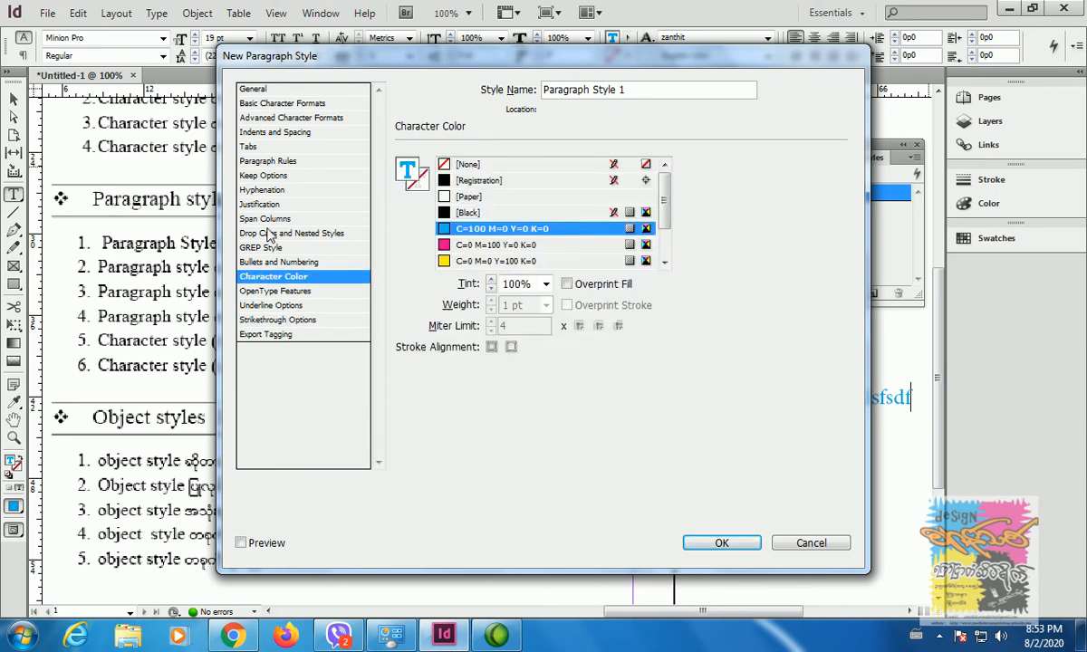
pyautogui.click(269, 234)
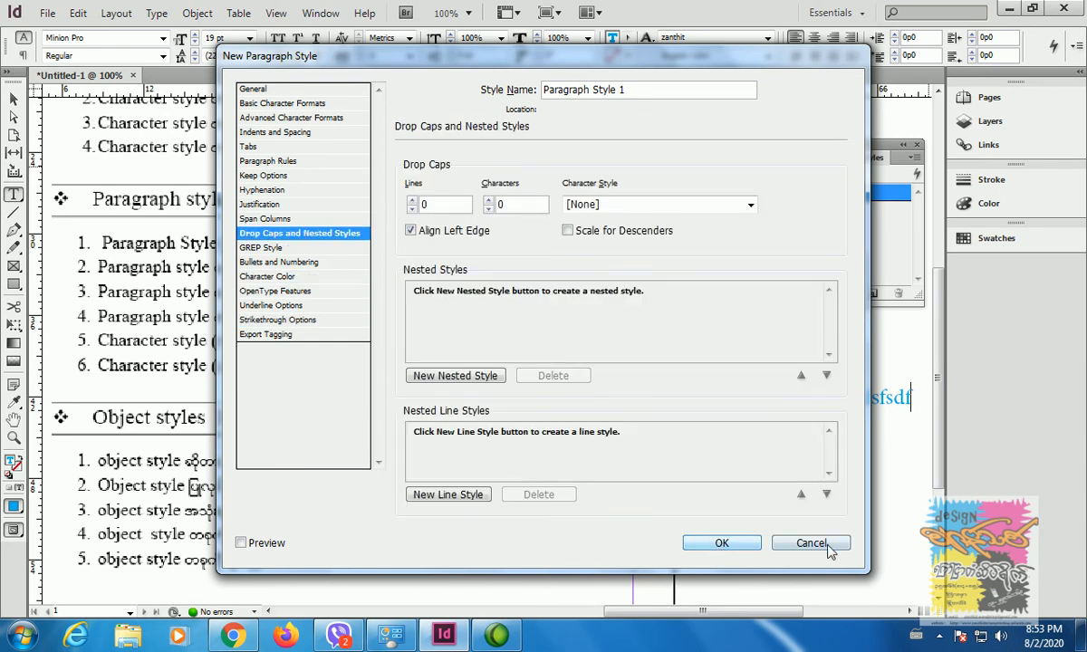
pyautogui.click(738, 544)
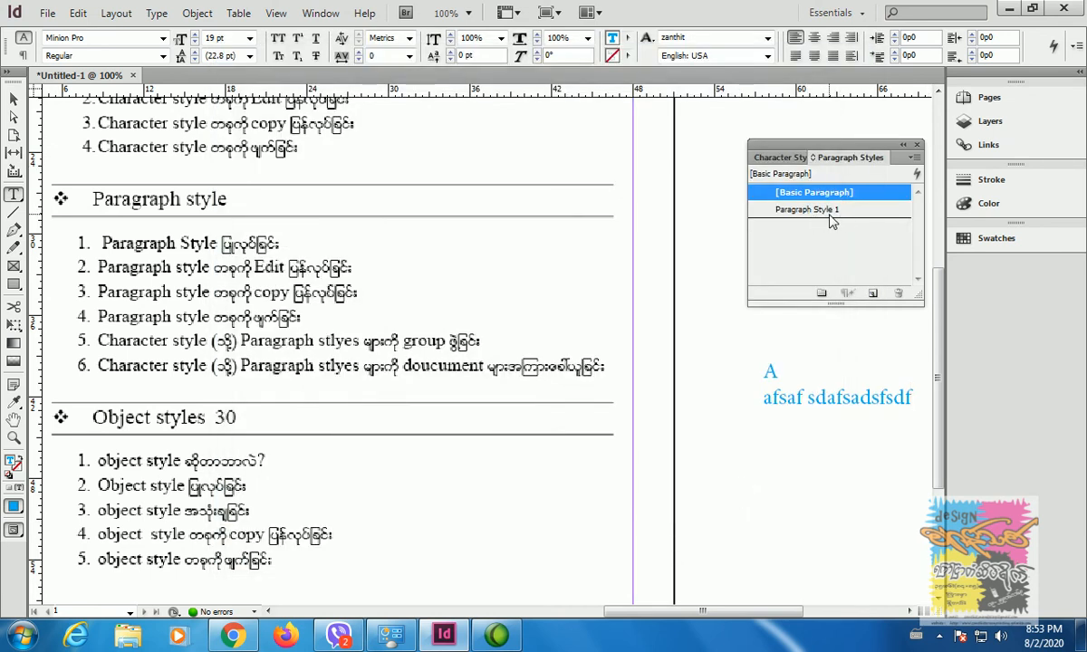
# Apply Paragraph Style 1 to the whole second line, "afsaf sdafsadsfsdf"
pyautogui.click(834, 403)
pyautogui.moveTo(788, 620); pyautogui.dragTo(806, 620)
pyautogui.moveTo(838, 398); pyautogui.dragTo(678, 399)
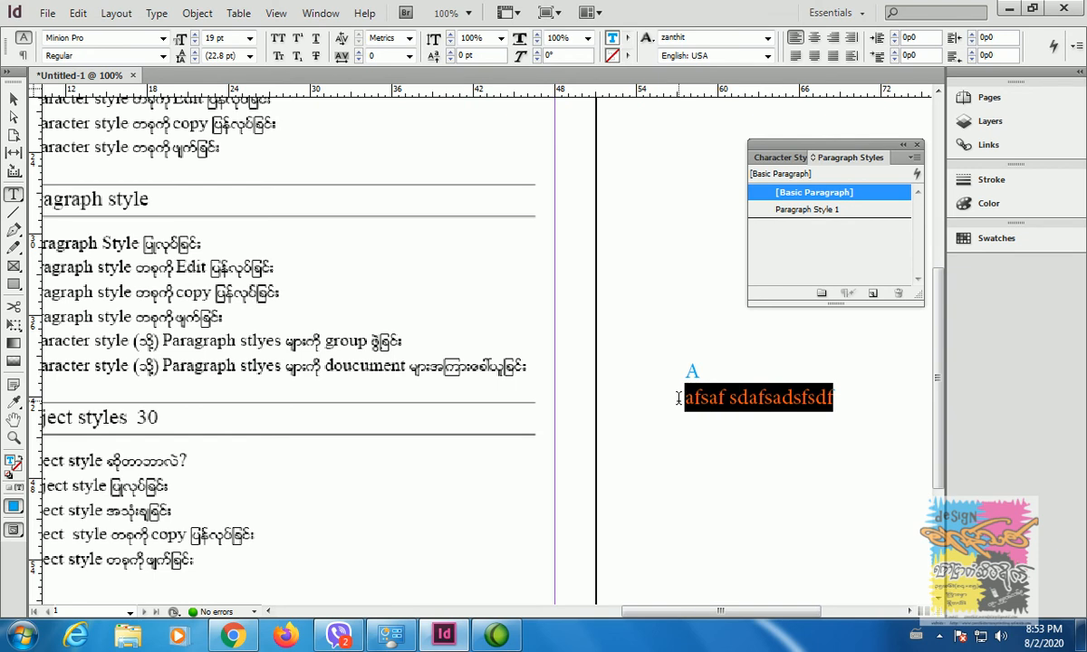
pyautogui.click(877, 212)
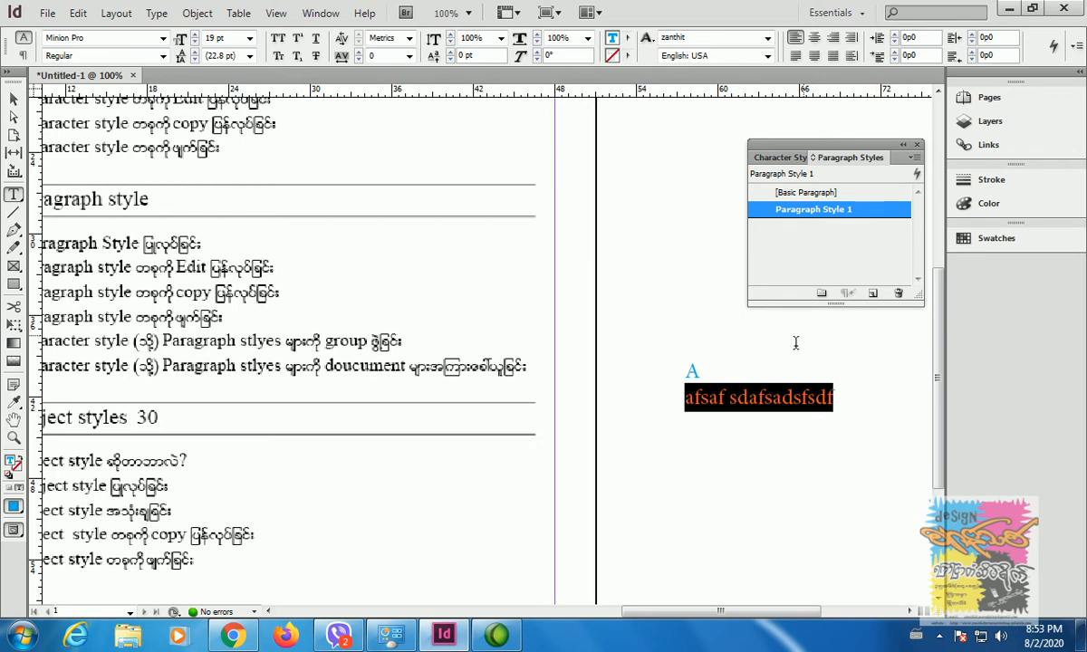
pyautogui.click(783, 397)
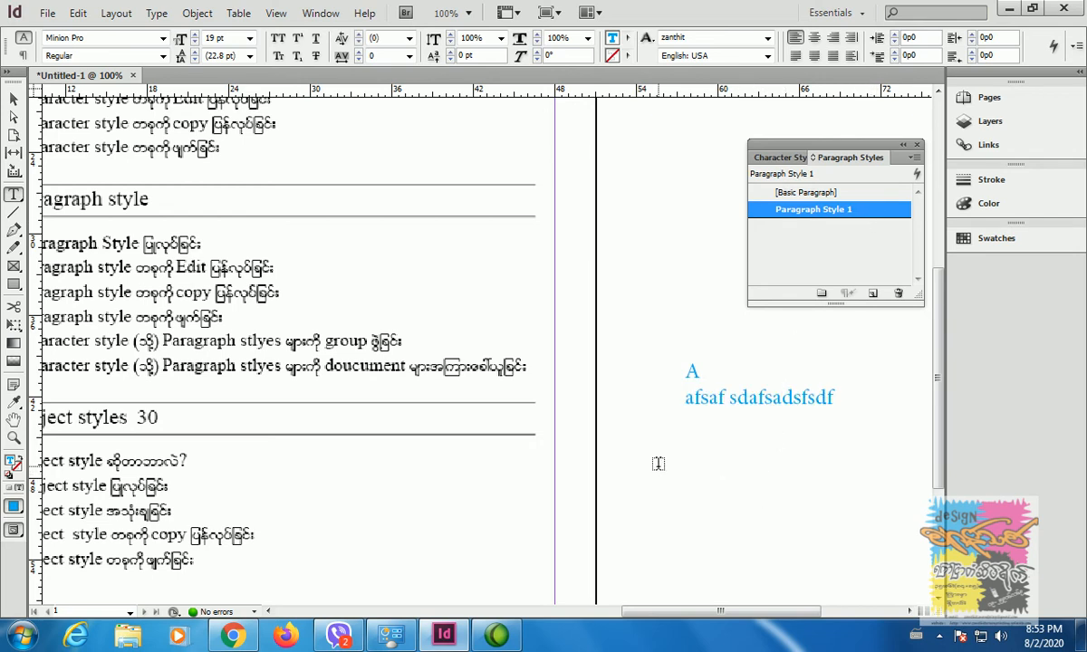
# Review the general options of Paragraph Style 1 and leave them unchanged
pyautogui.moveTo(648, 613); pyautogui.dragTo(594, 615)
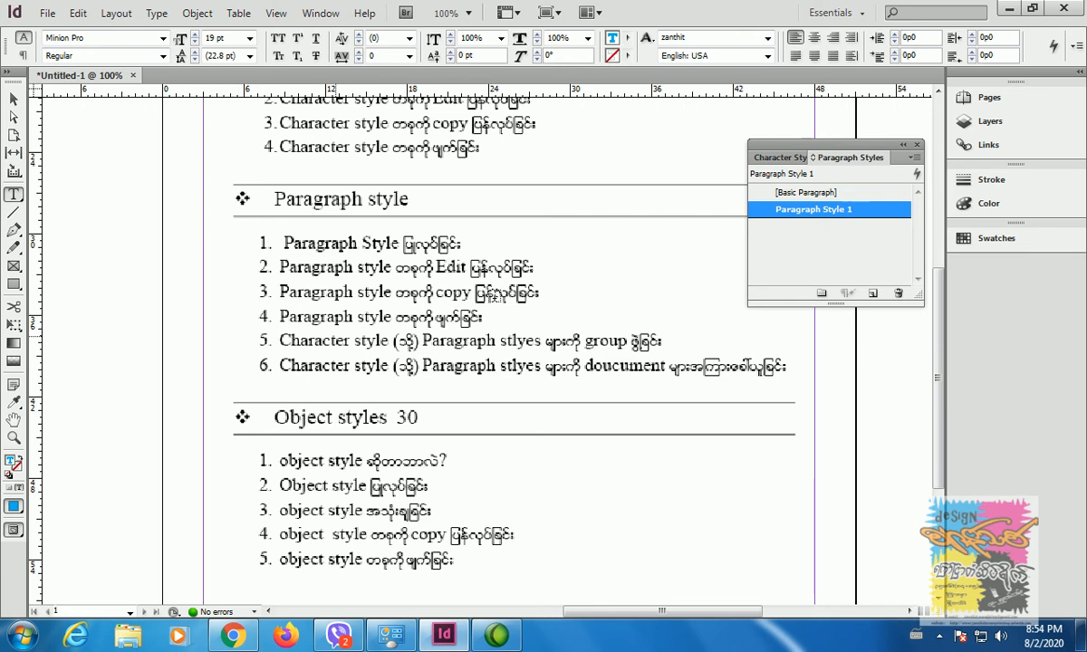
pyautogui.rightClick(884, 213)
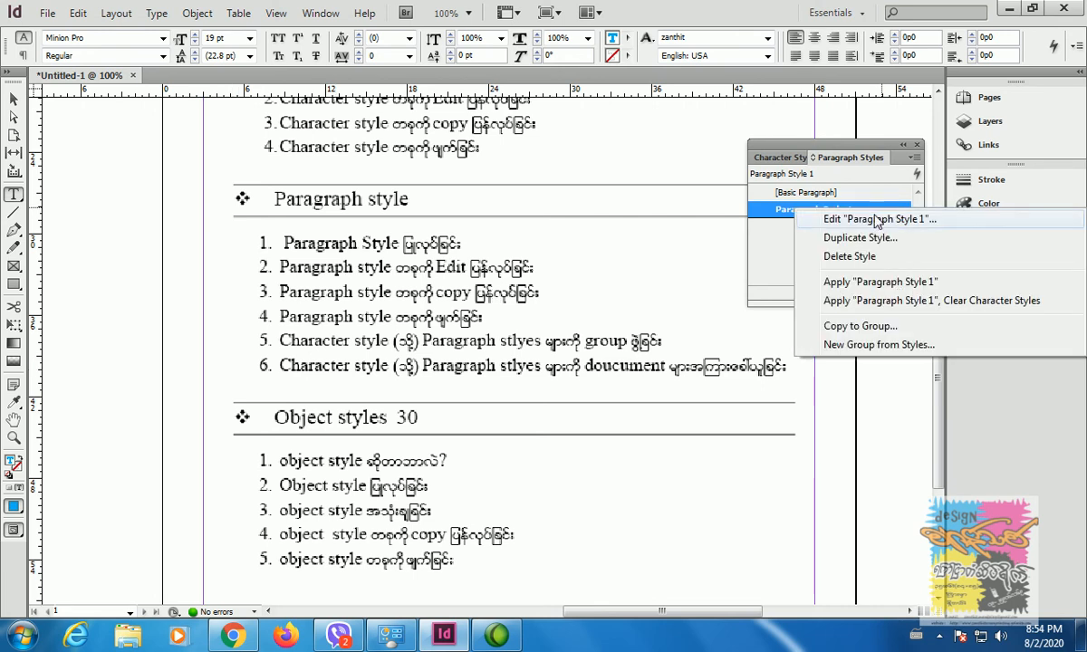
pyautogui.click(877, 218)
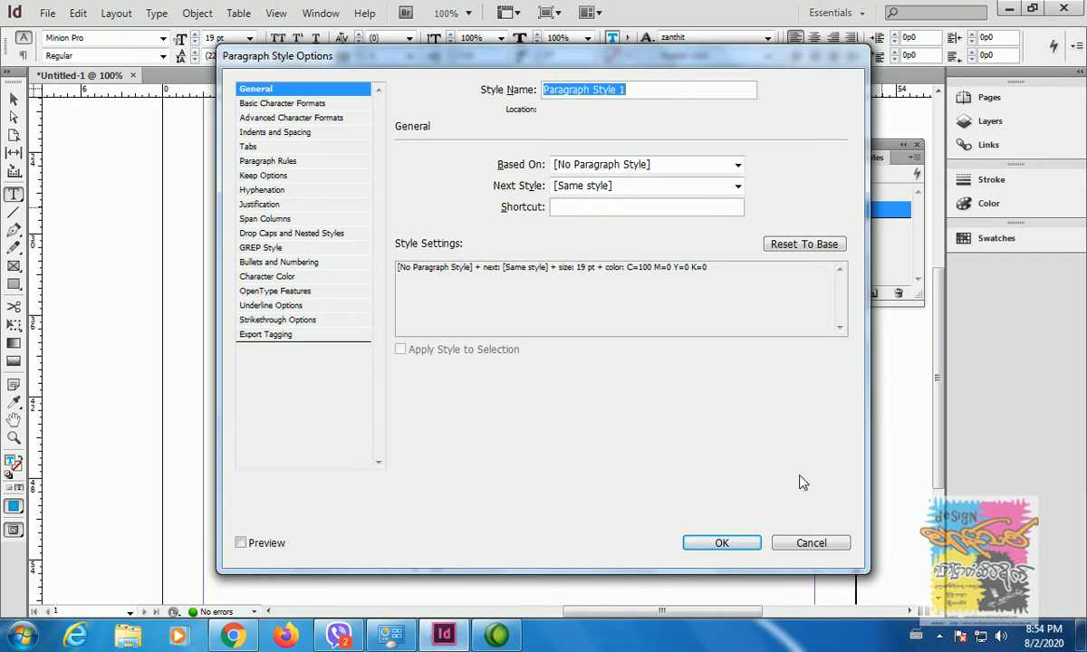
pyautogui.click(813, 551)
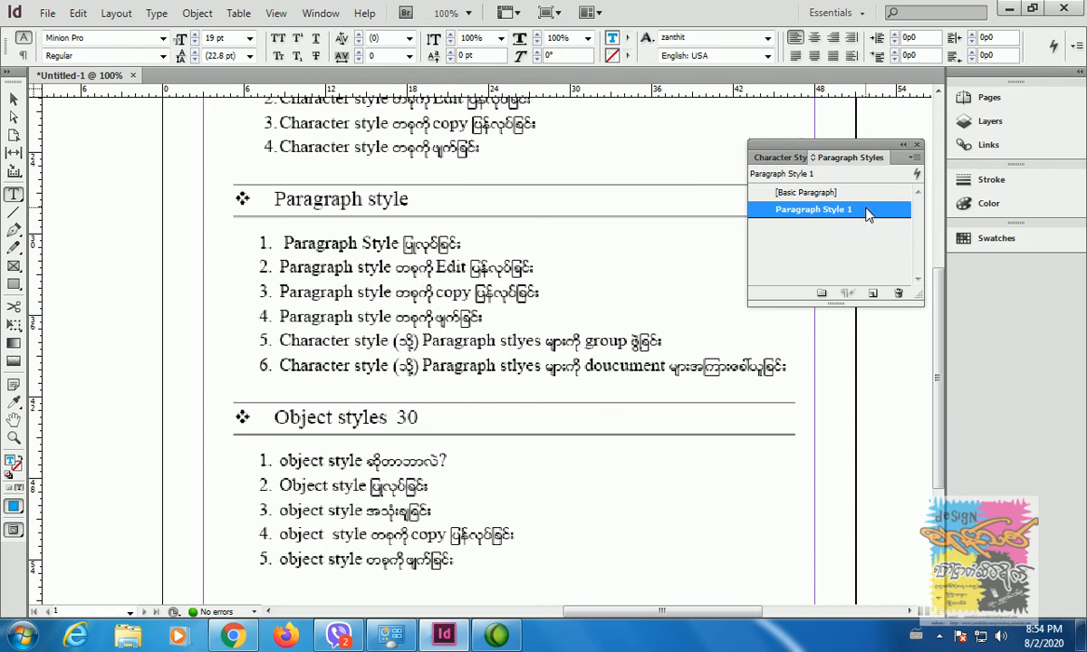
# Duplicate Paragraph Style 1, keeping the suggested name and the default settings
pyautogui.rightClick(799, 210)
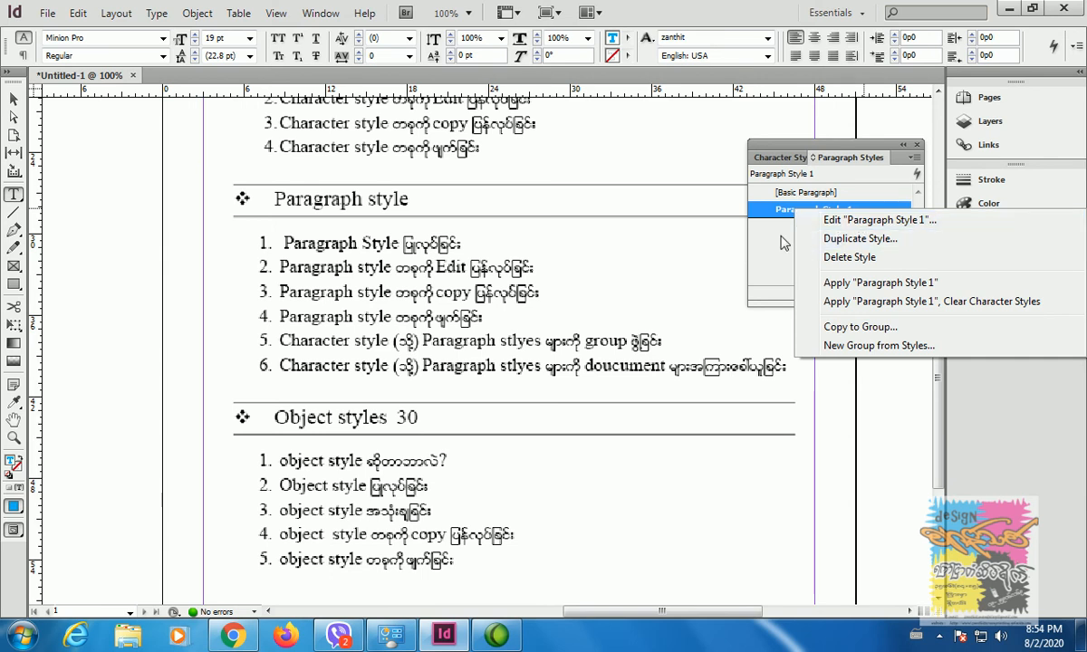
pyautogui.click(732, 228)
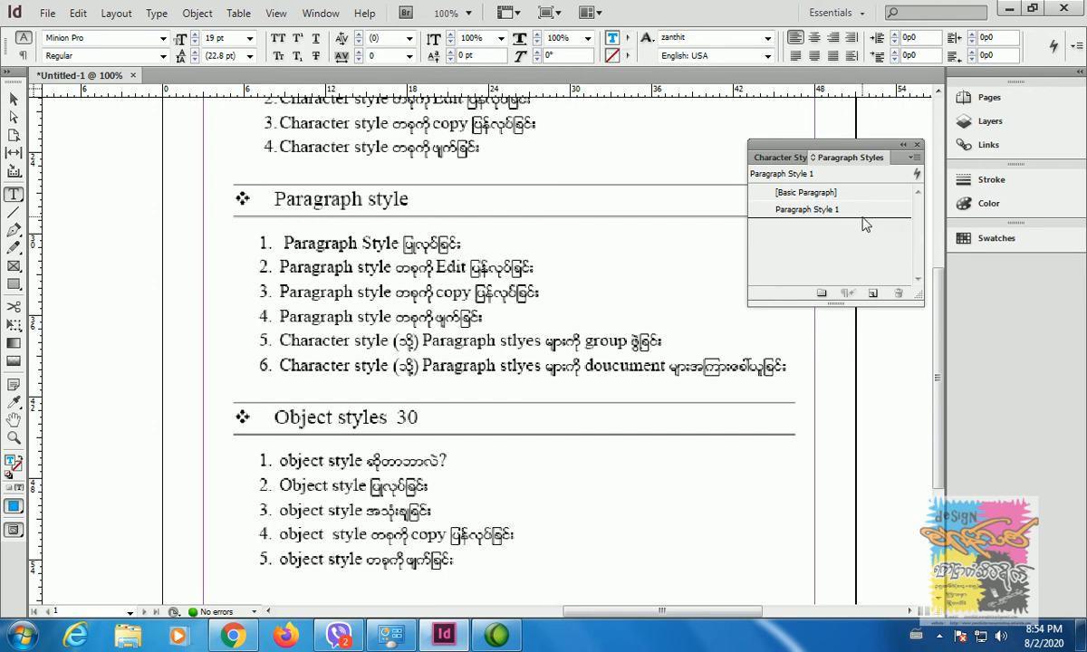
pyautogui.click(813, 209)
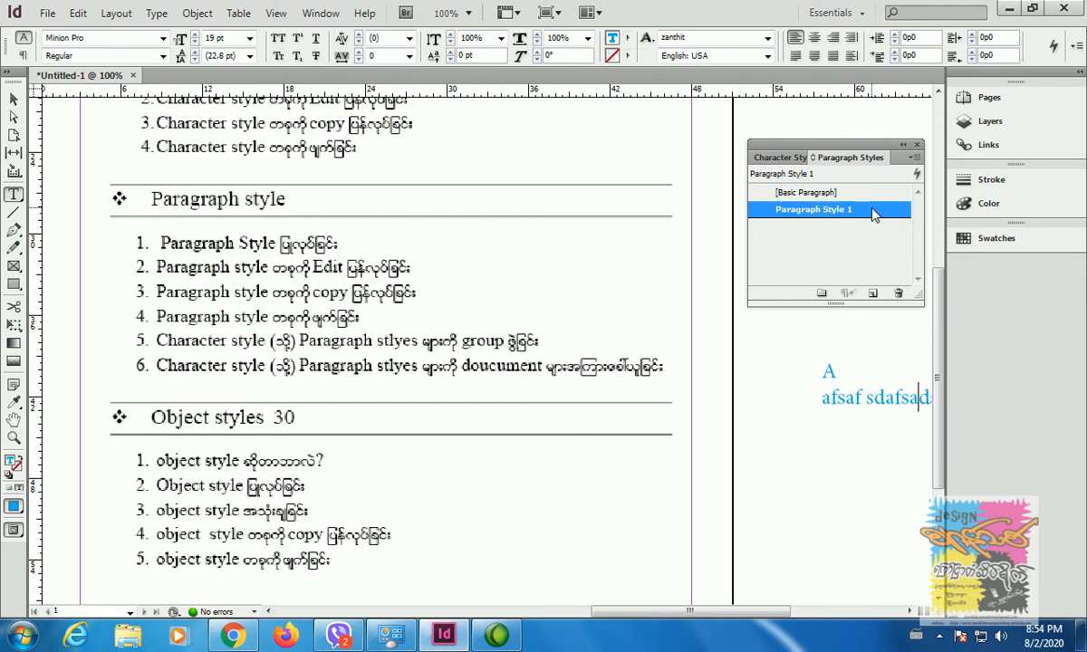
pyautogui.rightClick(820, 209)
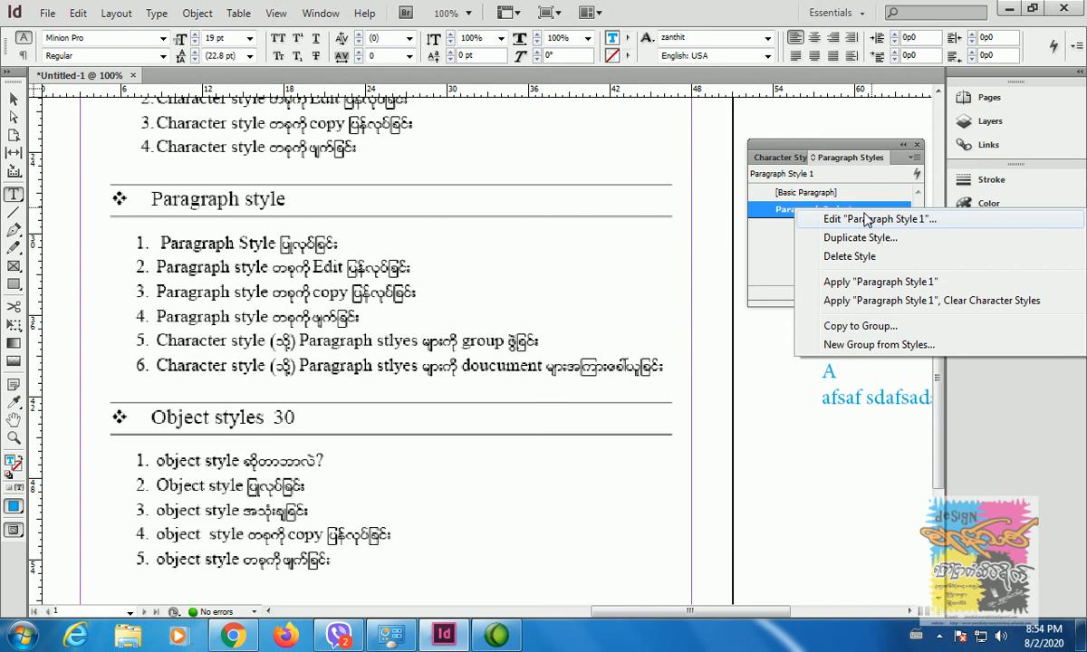
pyautogui.click(849, 269)
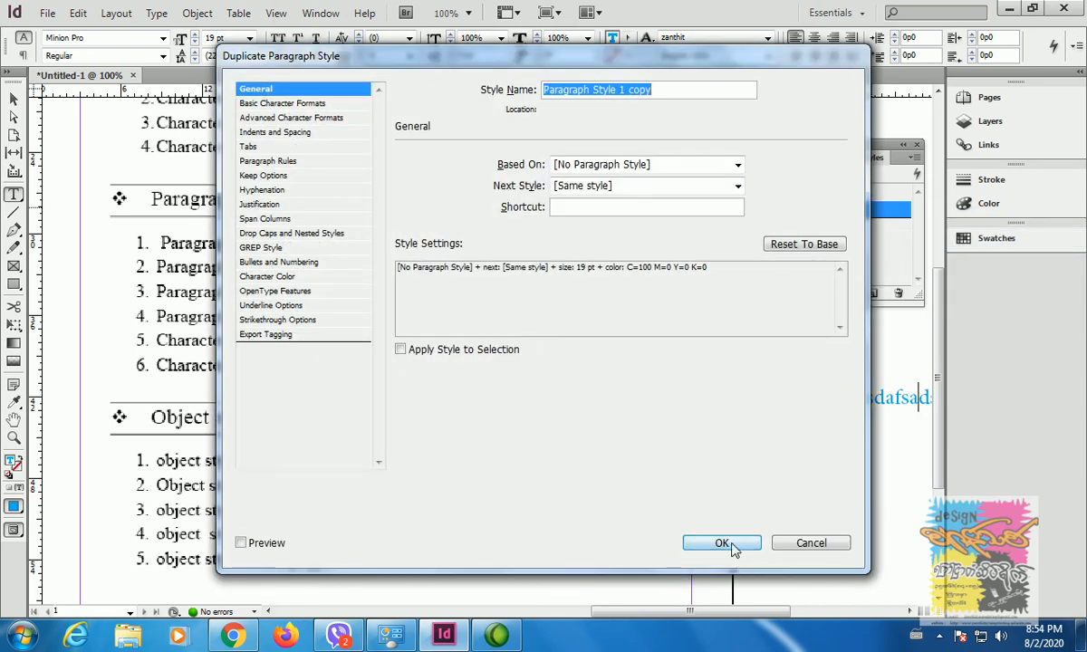
pyautogui.click(722, 544)
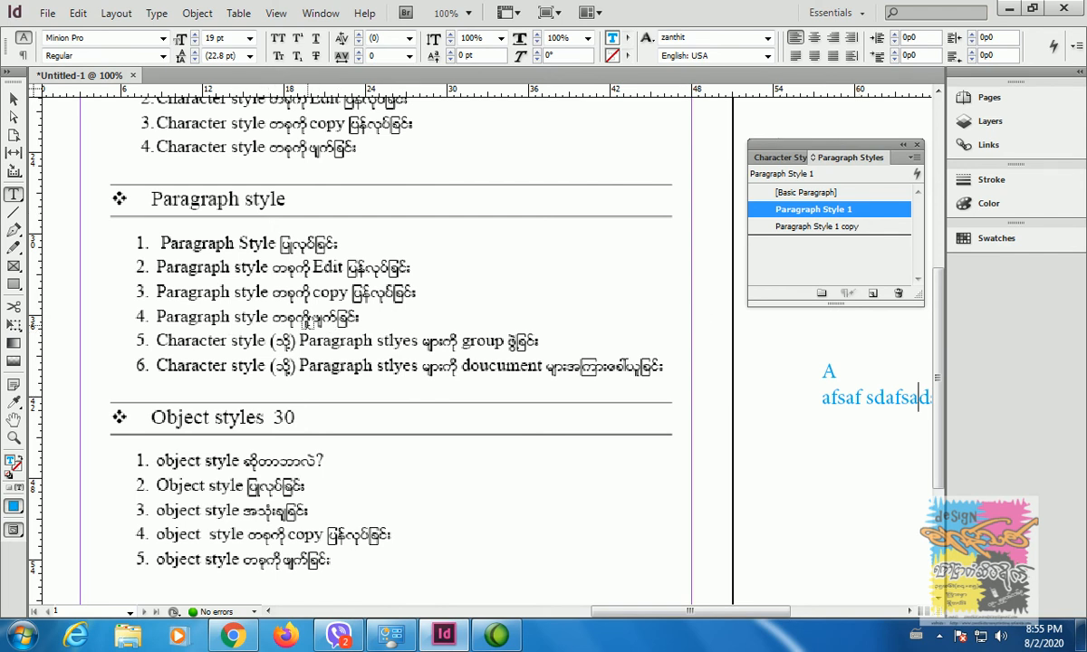
pyautogui.rightClick(799, 210)
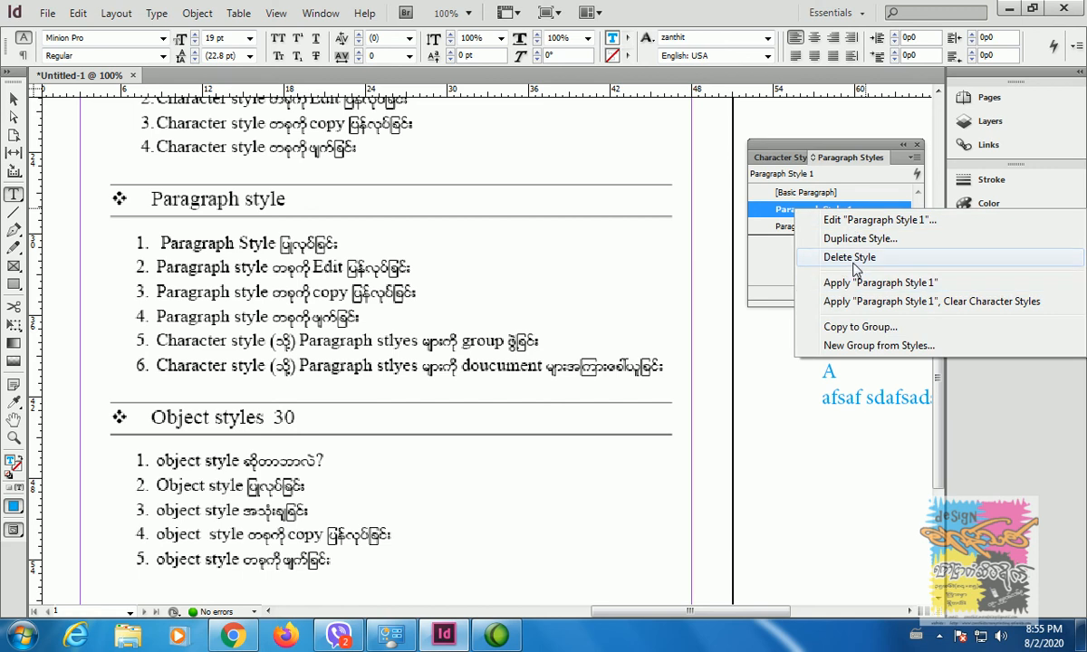
pyautogui.click(782, 276)
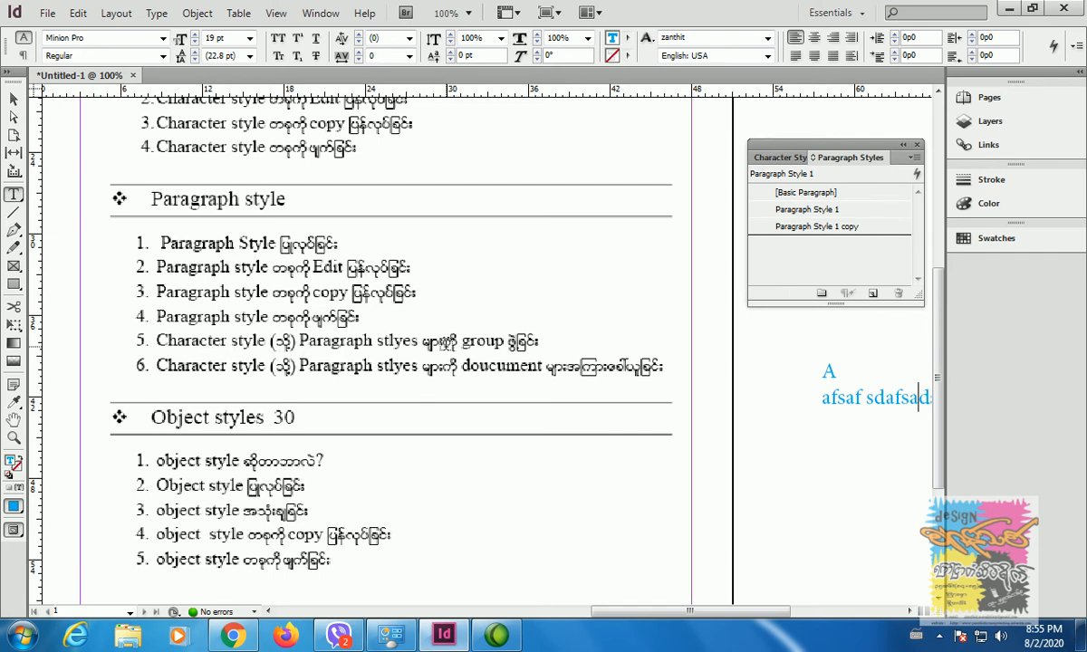
pyautogui.click(781, 158)
pyautogui.click(865, 159)
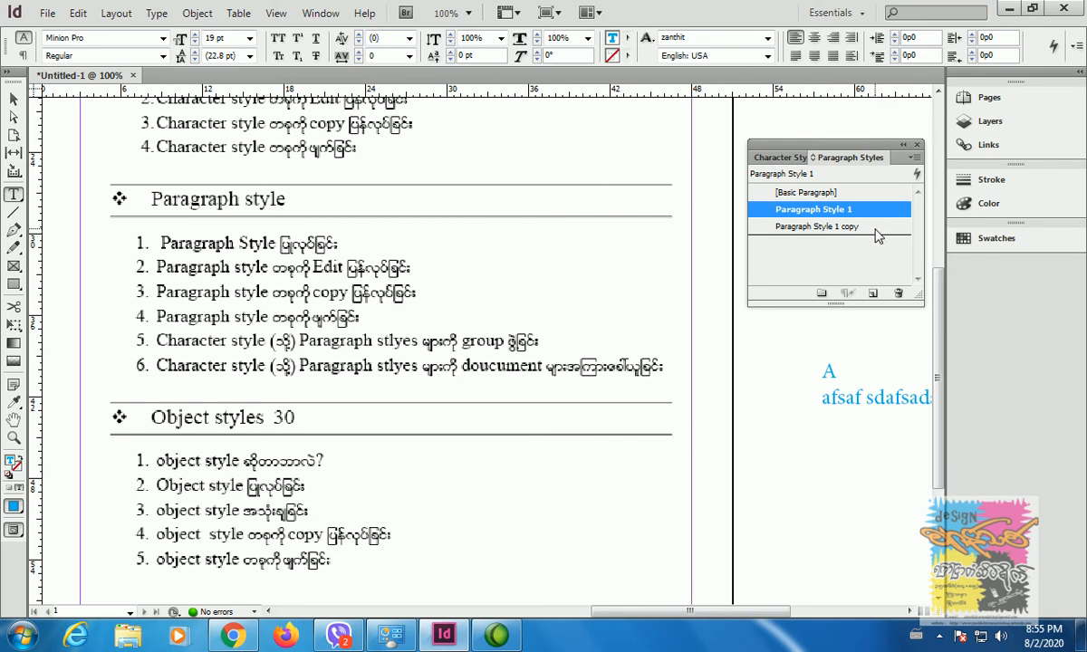
# Group Paragraph Style 1 and its copy into a new style group named "zt"
pyautogui.keyDown('shift'); pyautogui.click(833, 227); pyautogui.keyUp('shift')
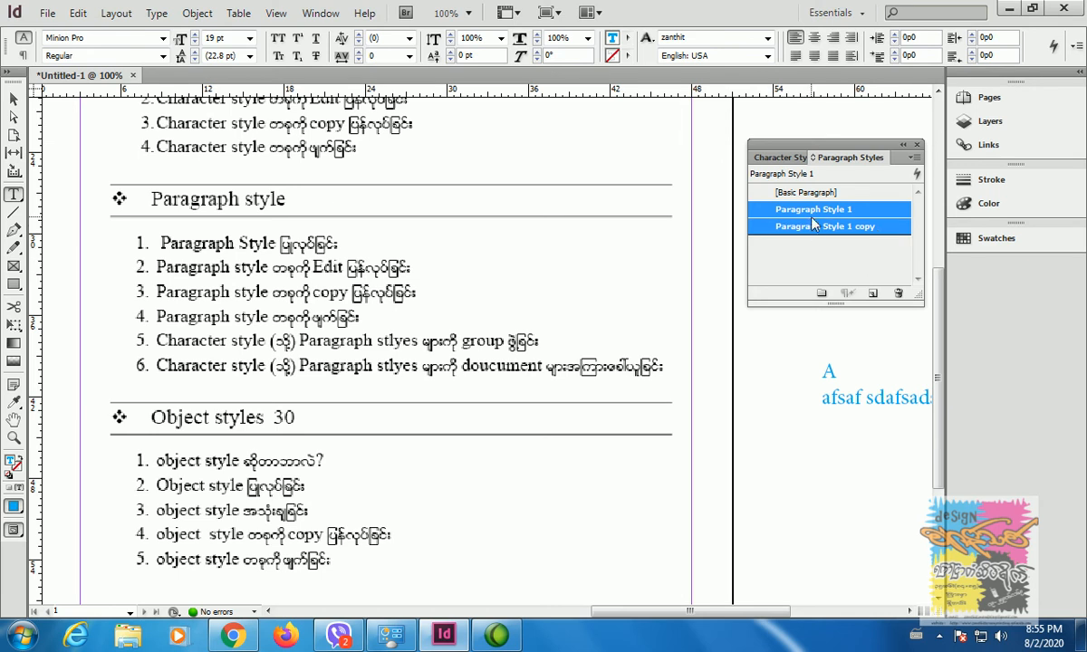
pyautogui.rightClick(885, 217)
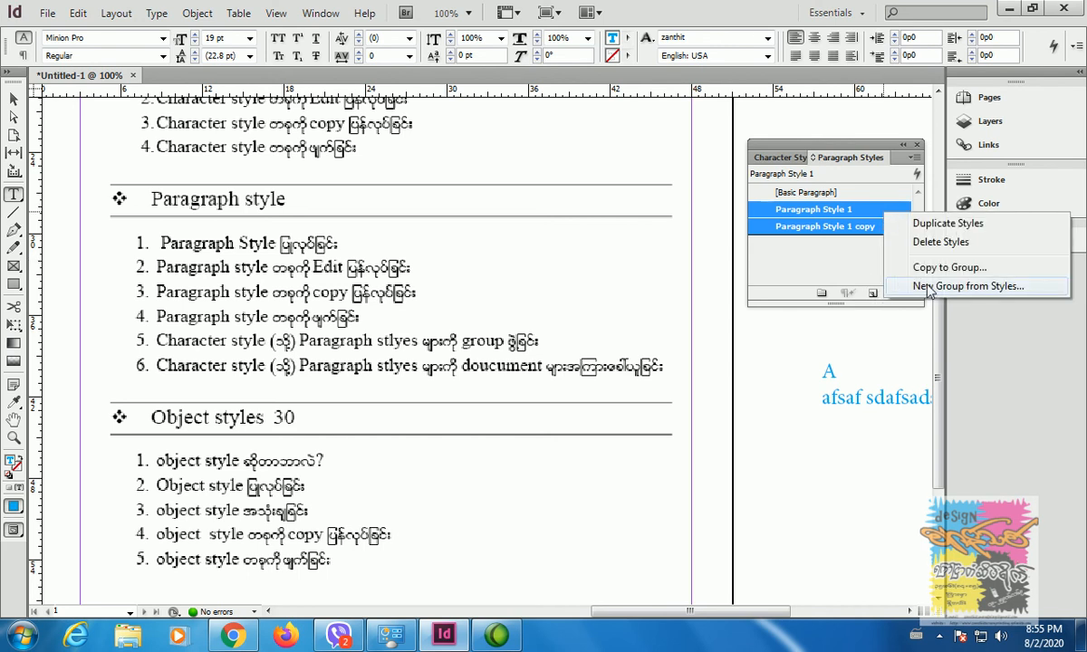
pyautogui.click(895, 286)
pyautogui.write('zt')
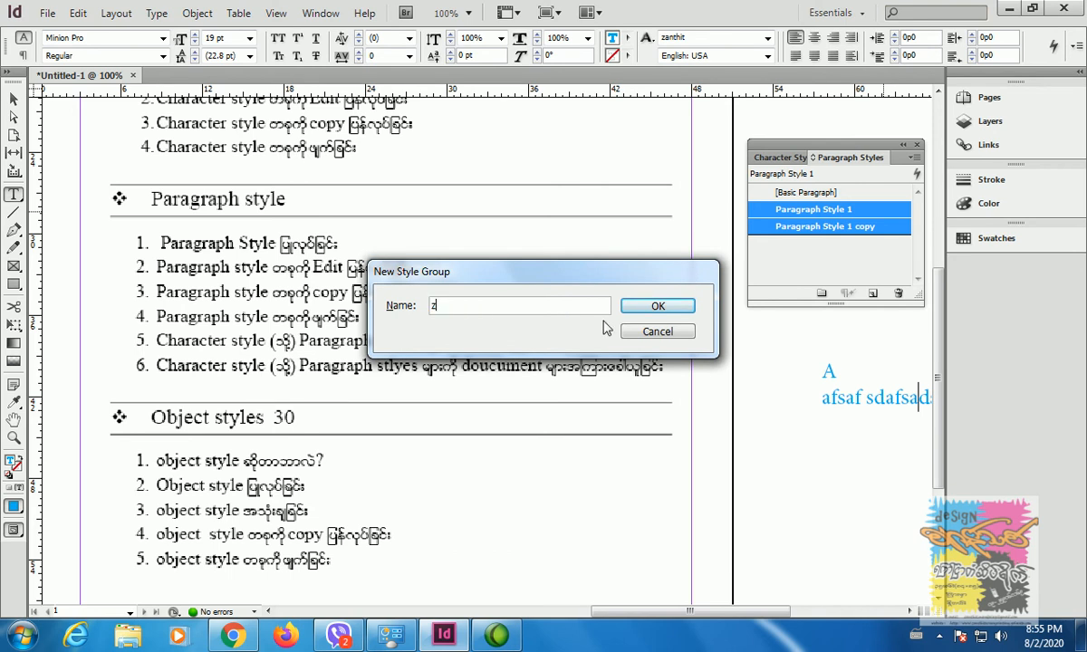
pyautogui.click(675, 307)
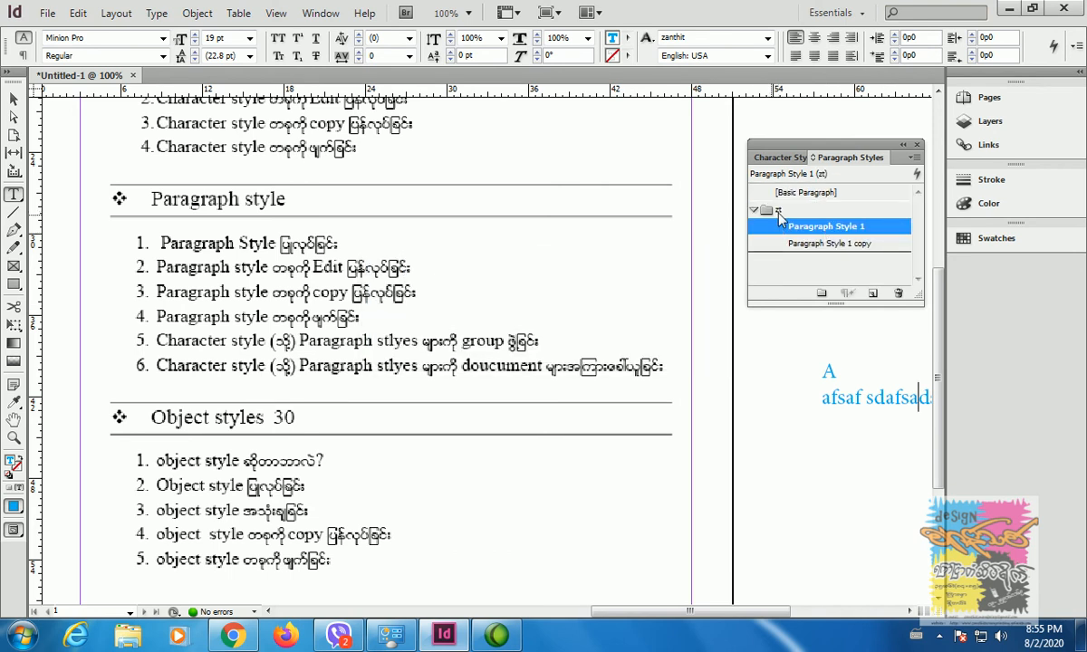
pyautogui.click(788, 272)
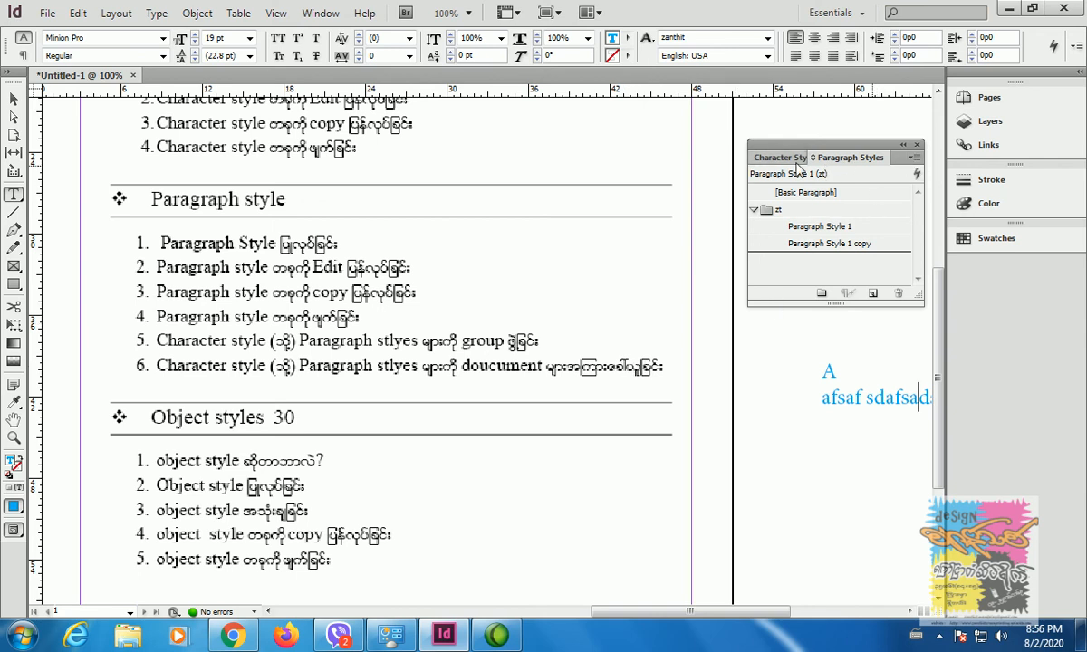
# Try to load paragraph styles from the "text" InDesign document in My Documents
pyautogui.click(913, 159)
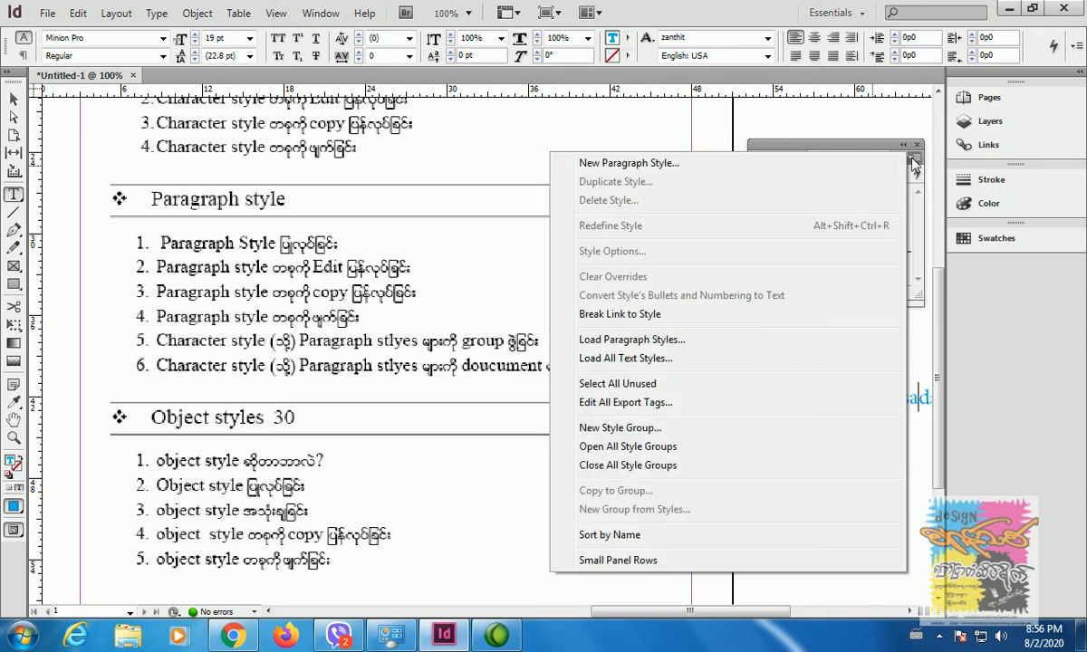
pyautogui.click(700, 342)
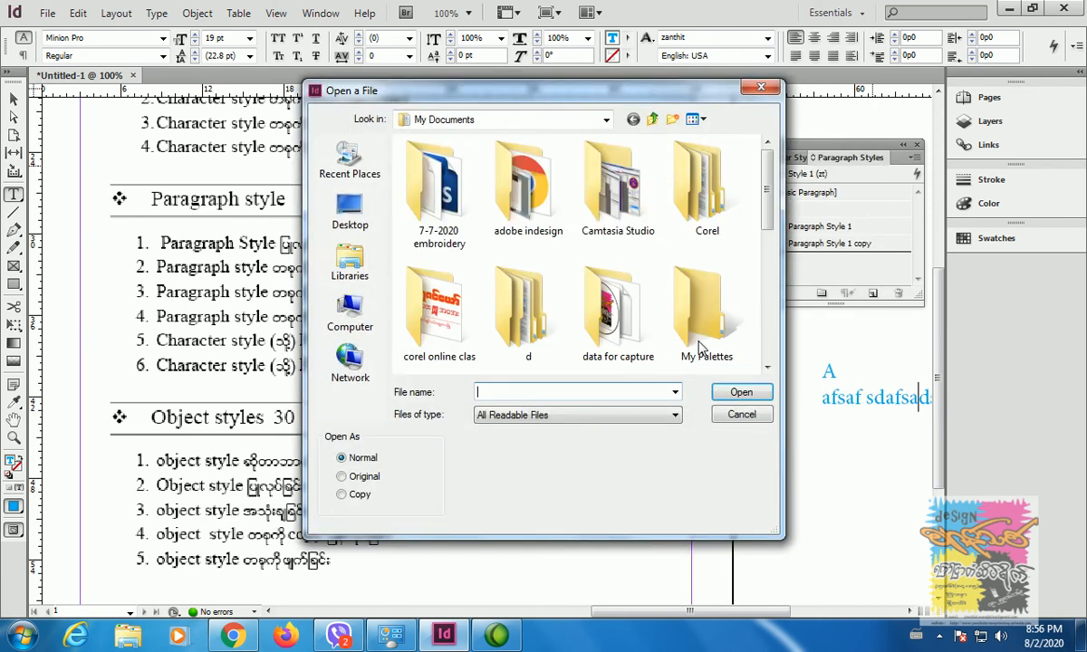
pyautogui.moveTo(767, 217); pyautogui.dragTo(767, 358)
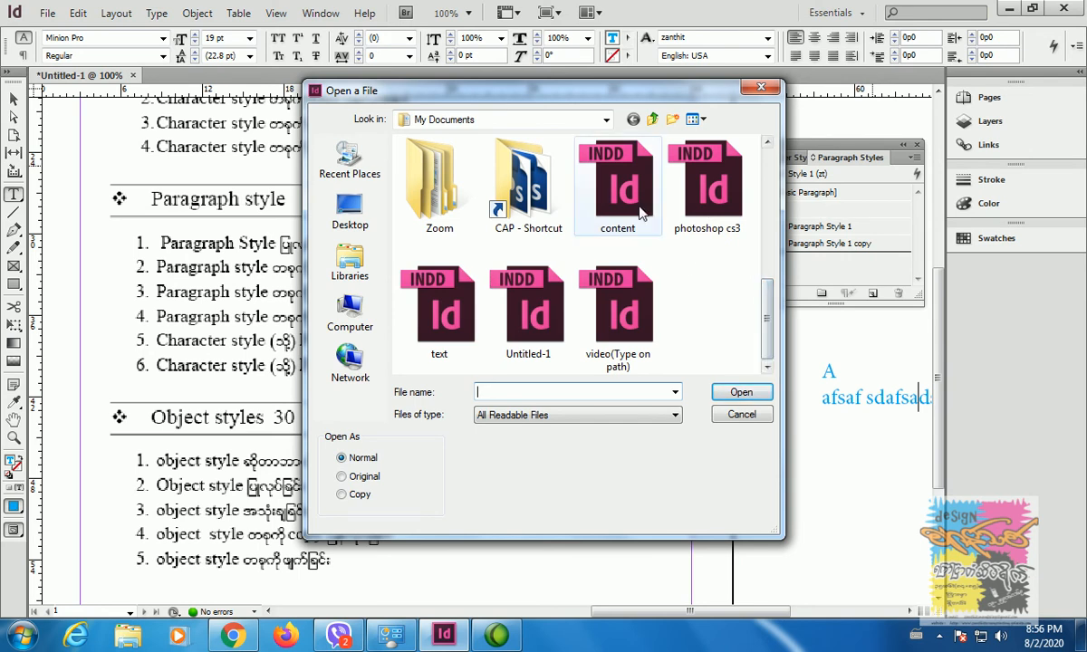
pyautogui.click(607, 192)
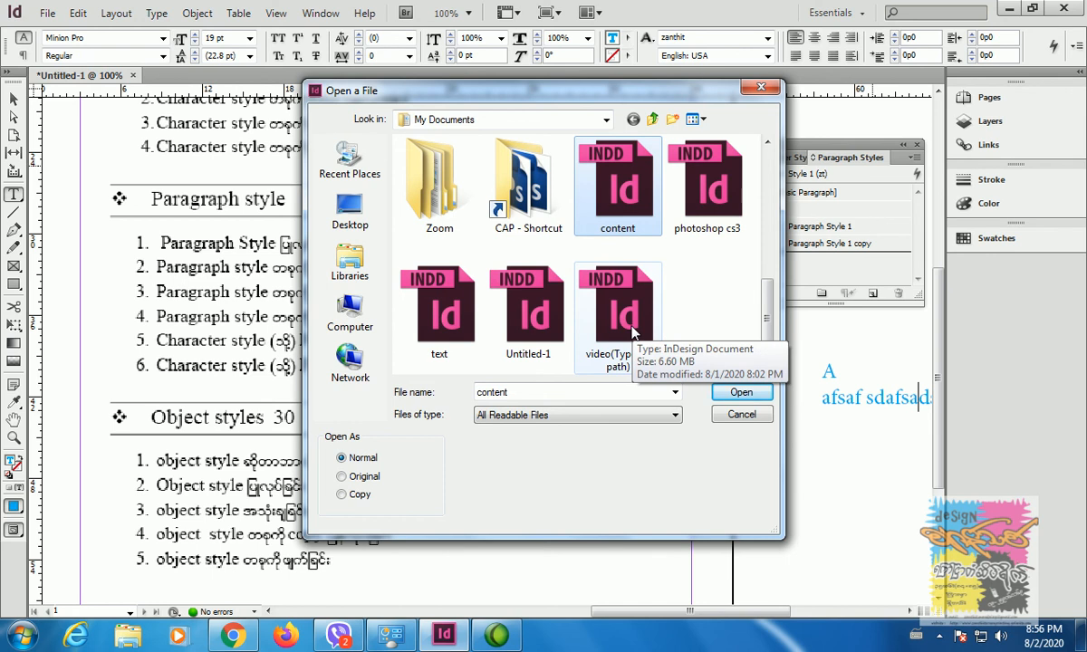
pyautogui.click(438, 308)
pyautogui.click(742, 414)
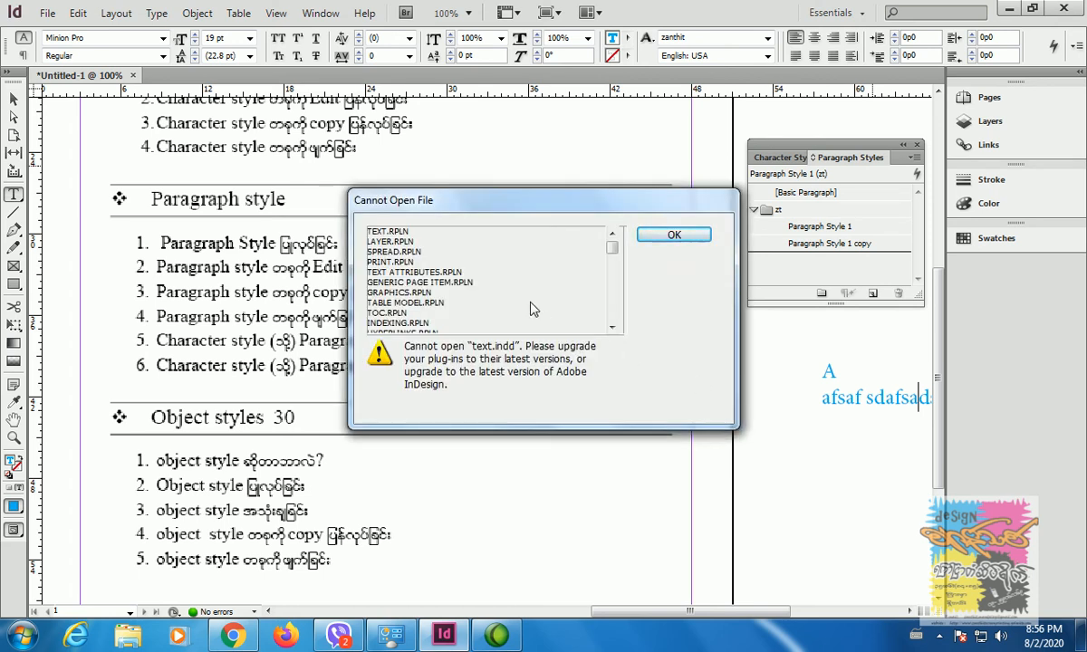
pyautogui.click(693, 239)
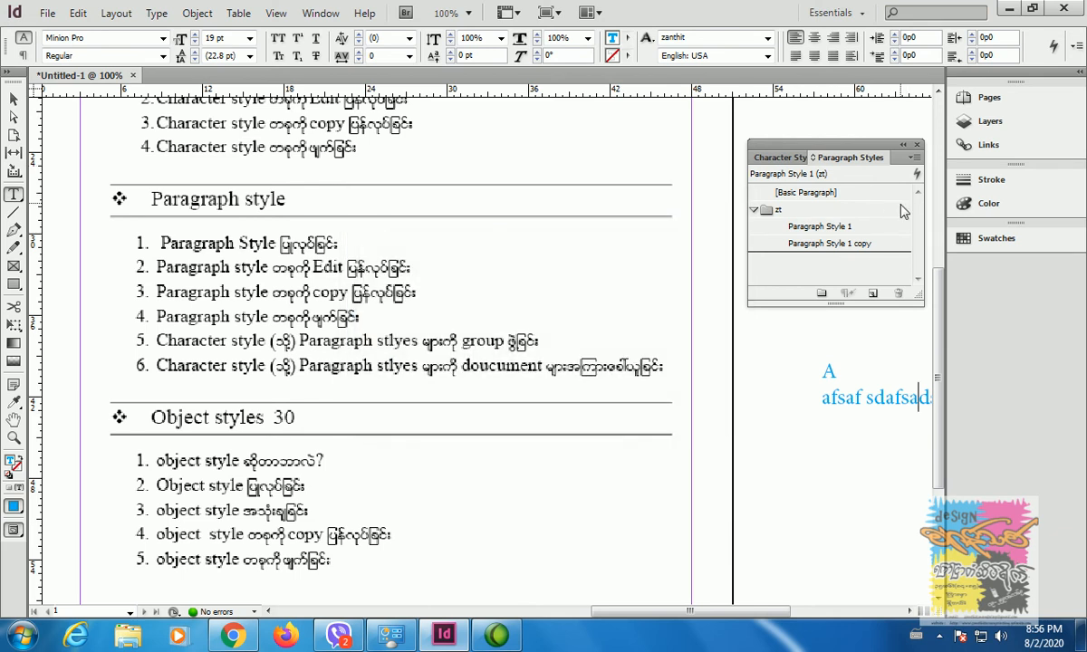
# Try to load paragraph styles from the "video(Type on path)" InDesign document in My Documents
pyautogui.click(915, 158)
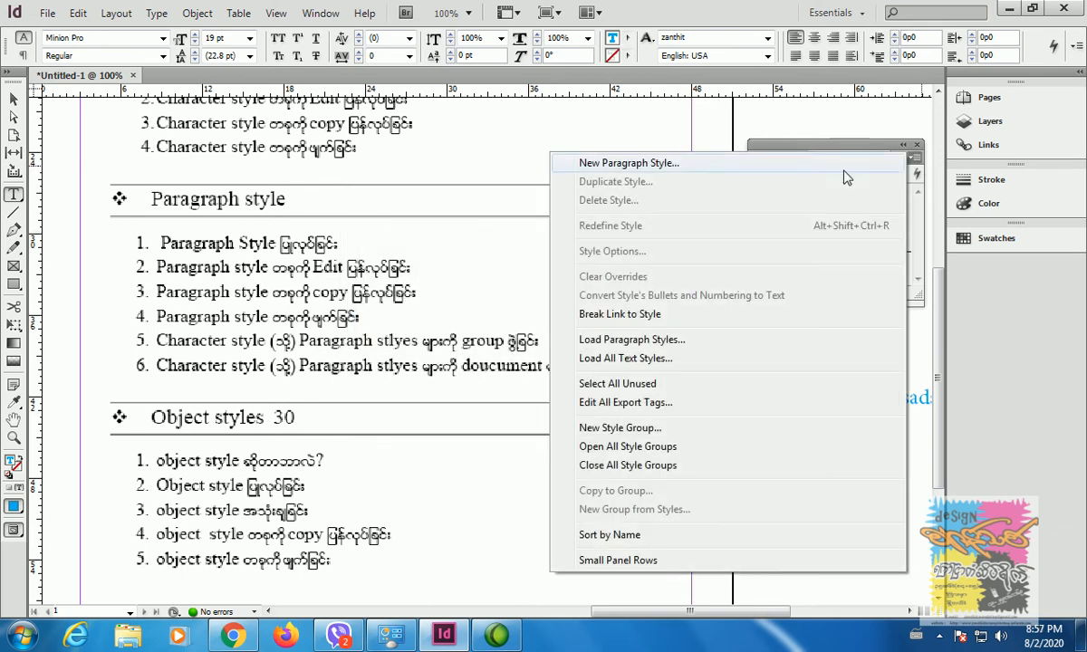
pyautogui.click(633, 339)
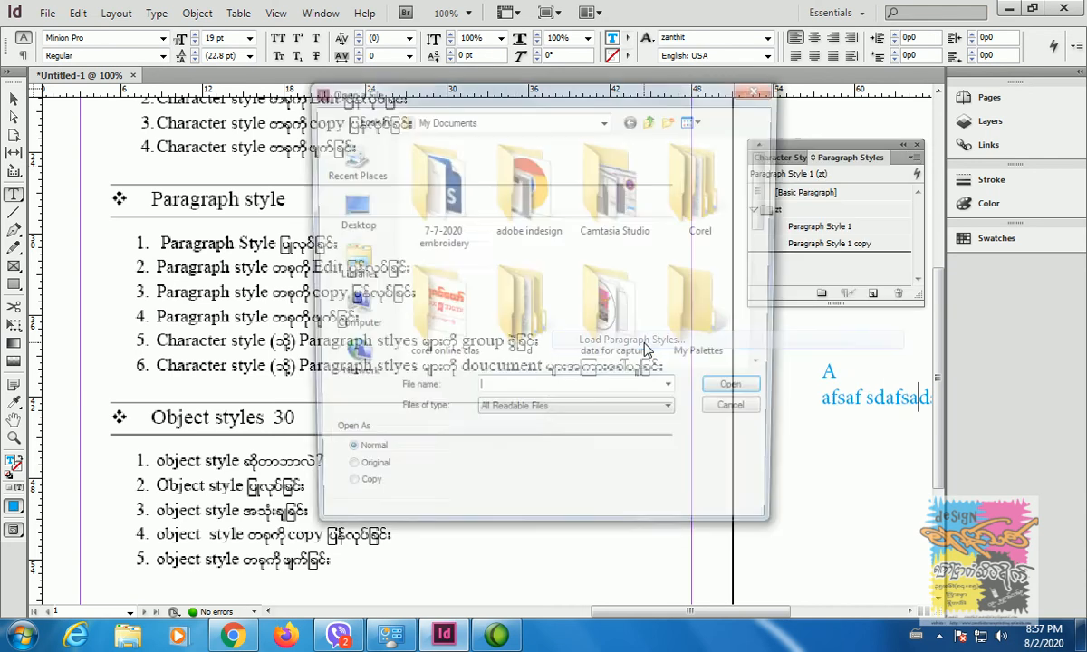
pyautogui.scroll(-10, 770, 186)
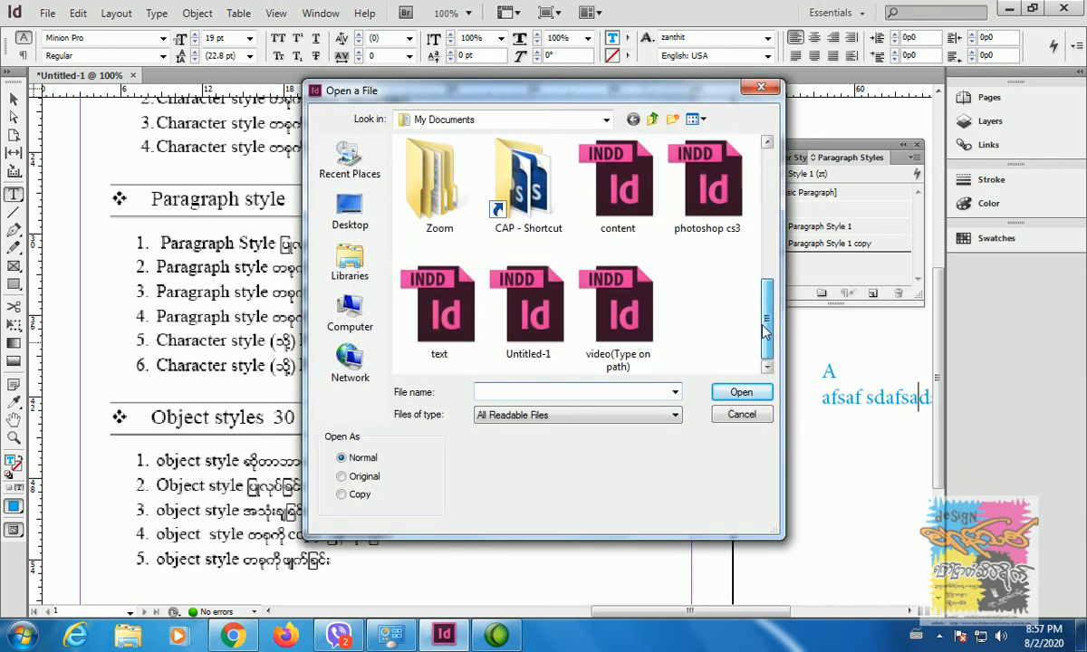
pyautogui.click(589, 317)
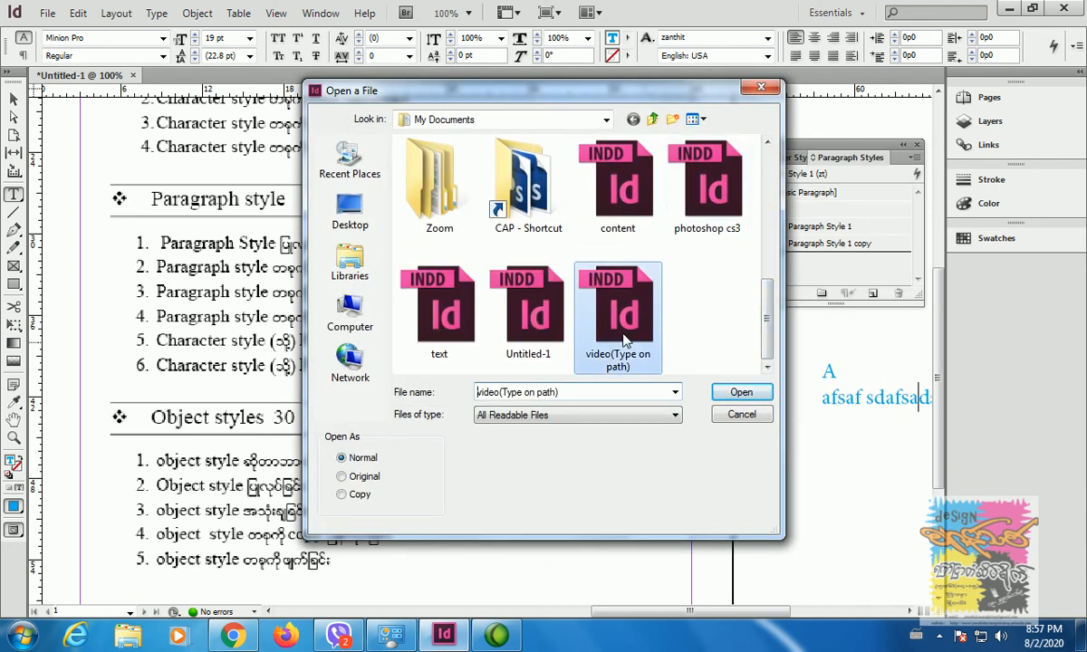
pyautogui.click(729, 389)
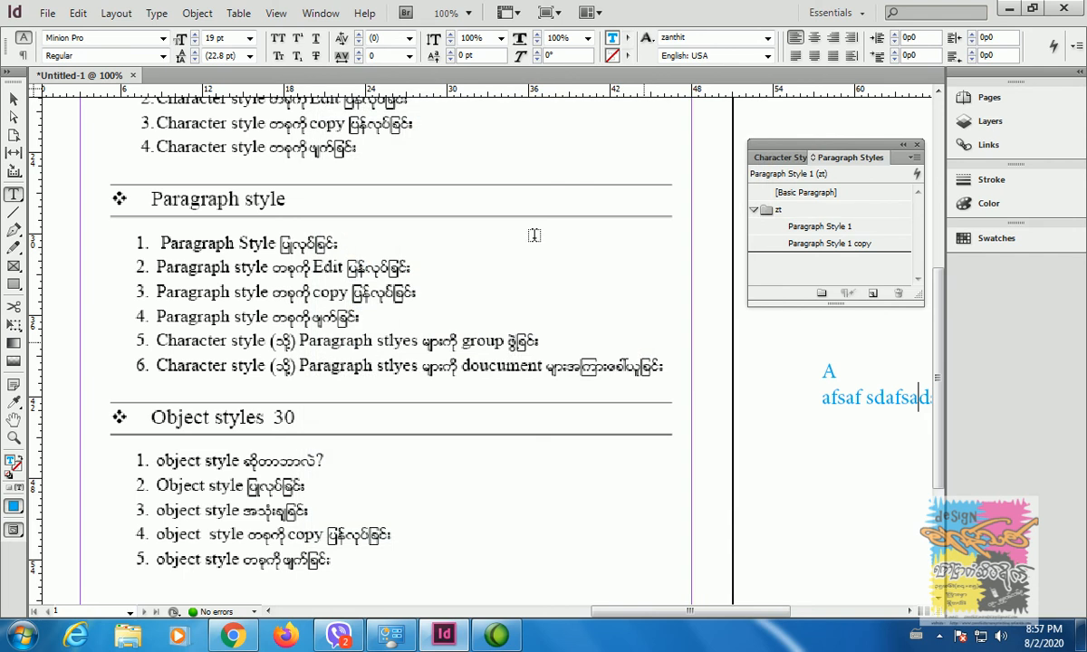
pyautogui.click(668, 236)
# Save the document as "a" in My Documents and select the zt style group
pyautogui.click(47, 12)
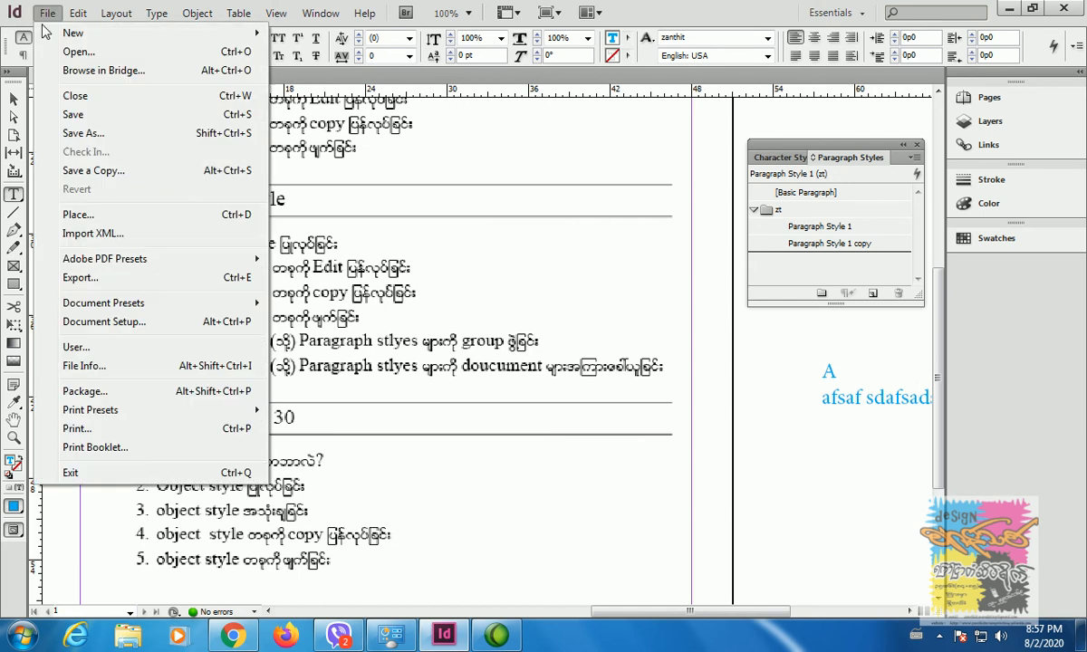
pyautogui.click(126, 134)
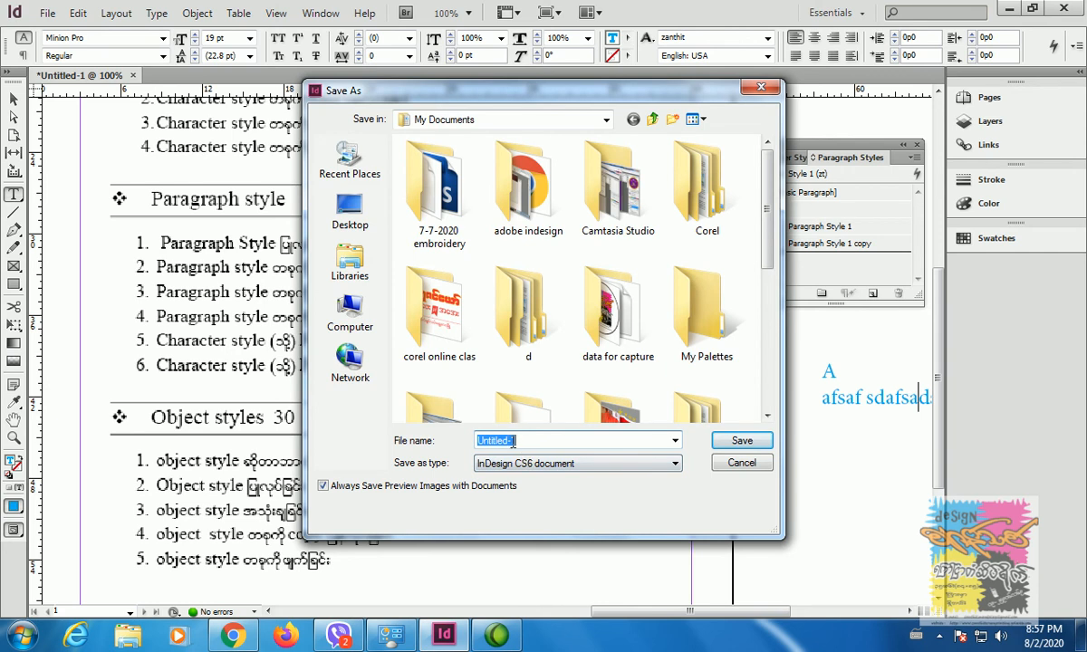
pyautogui.write('a')
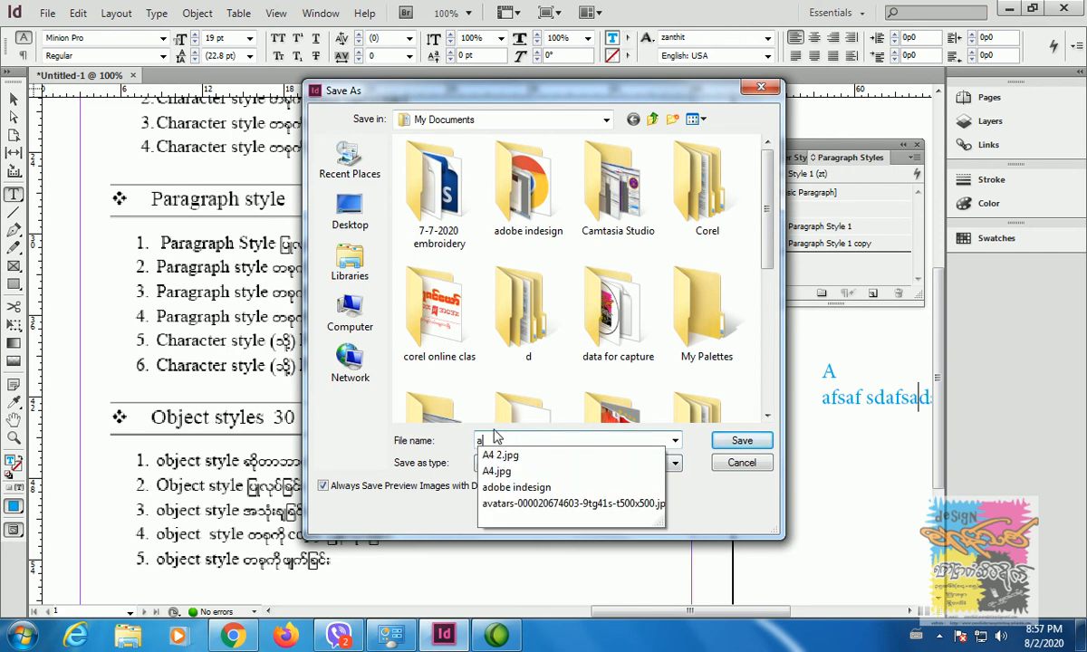
pyautogui.click(752, 442)
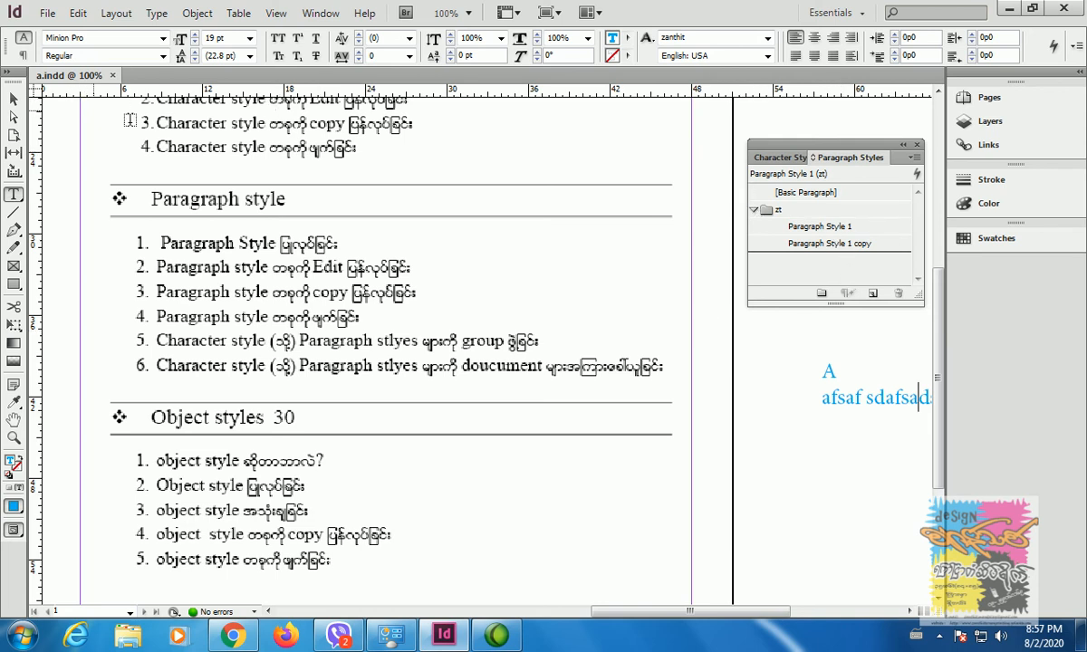
pyautogui.click(772, 213)
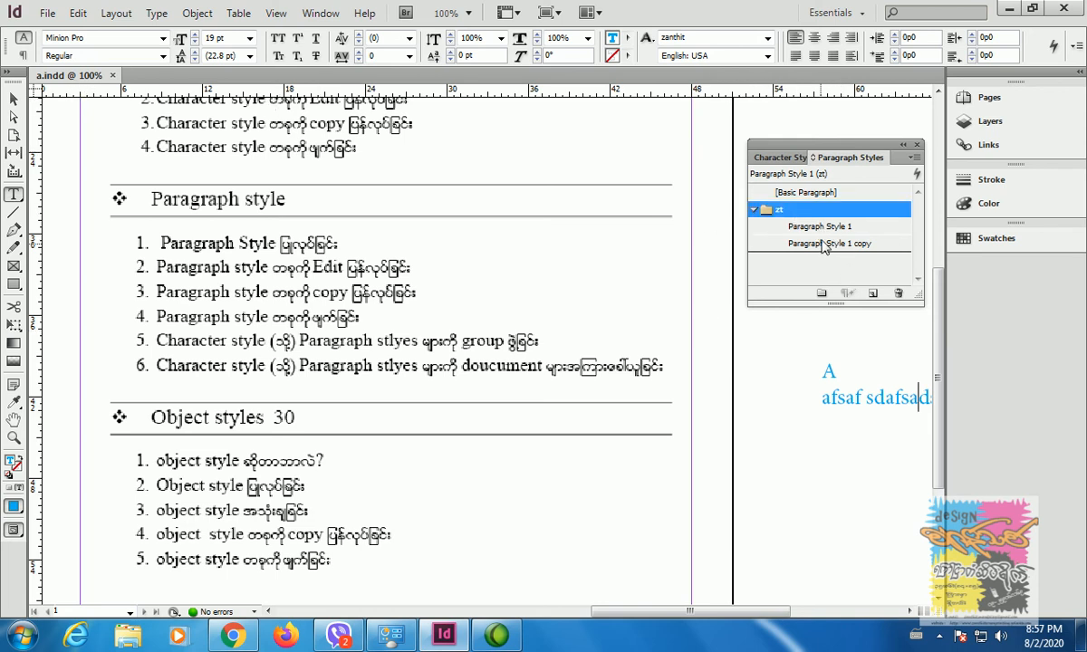
# Create a new document with the default settings and draw a text frame spanning the full width between its margins
pyautogui.click(48, 15)
pyautogui.moveTo(72, 32)
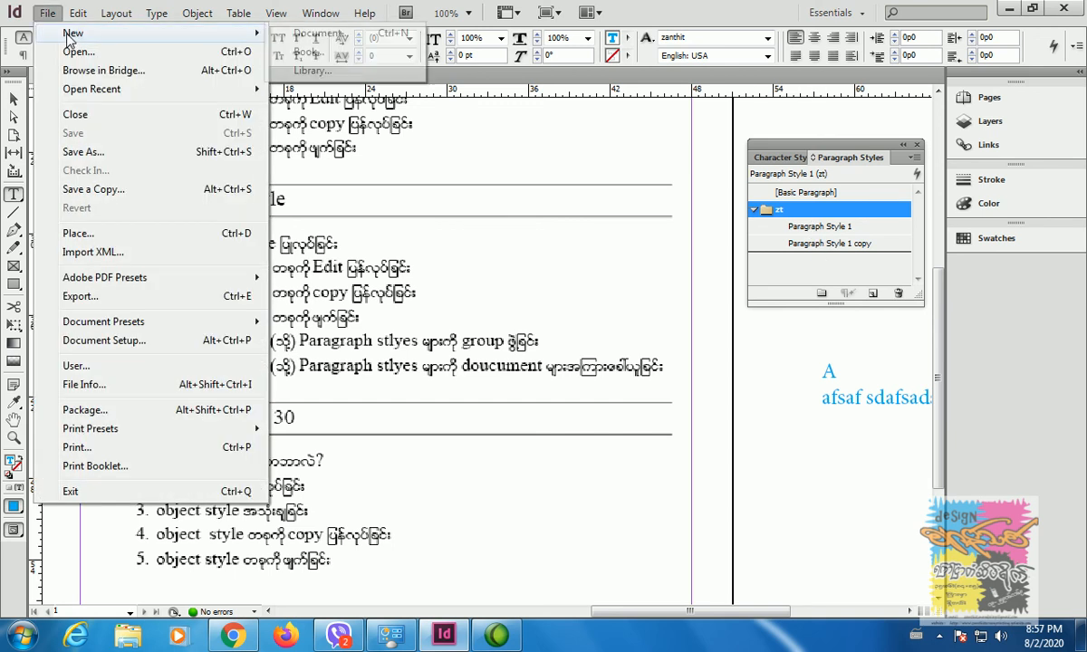
pyautogui.click(319, 33)
pyautogui.click(702, 185)
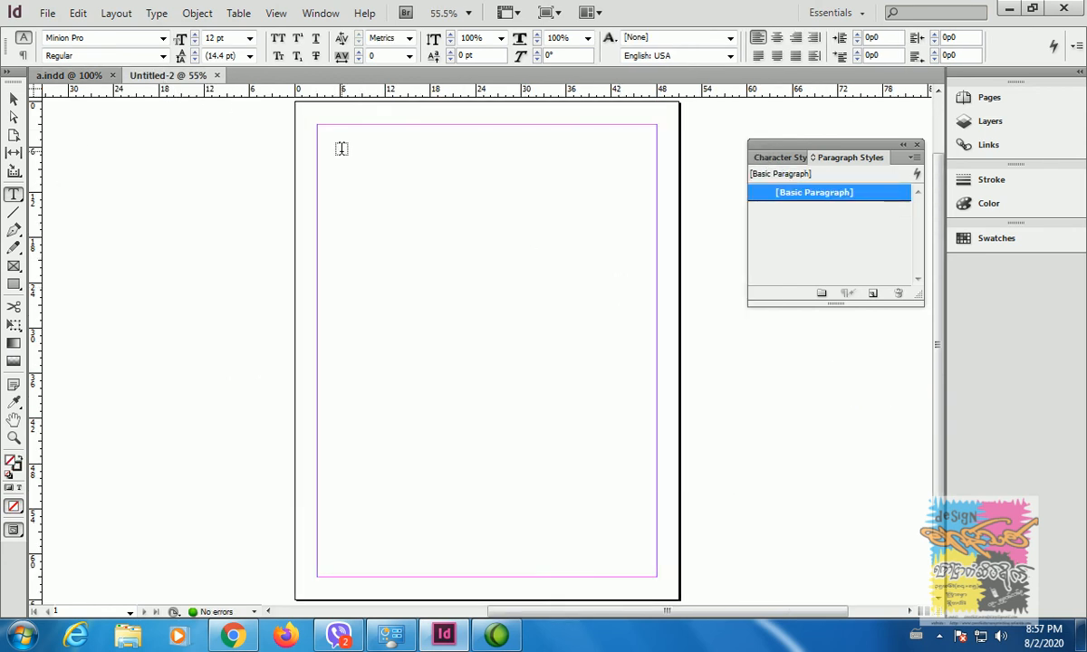
pyautogui.moveTo(317, 139); pyautogui.dragTo(657, 444)
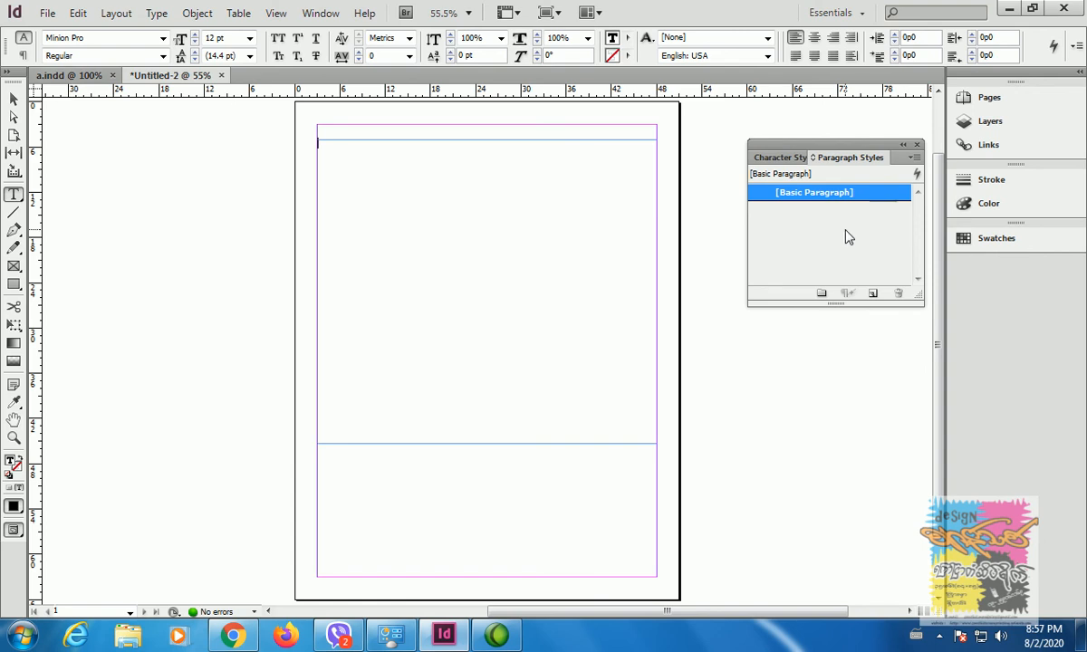
# Choose the InDesign document "a" in My Documents as the source for loading paragraph styles
pyautogui.click(915, 156)
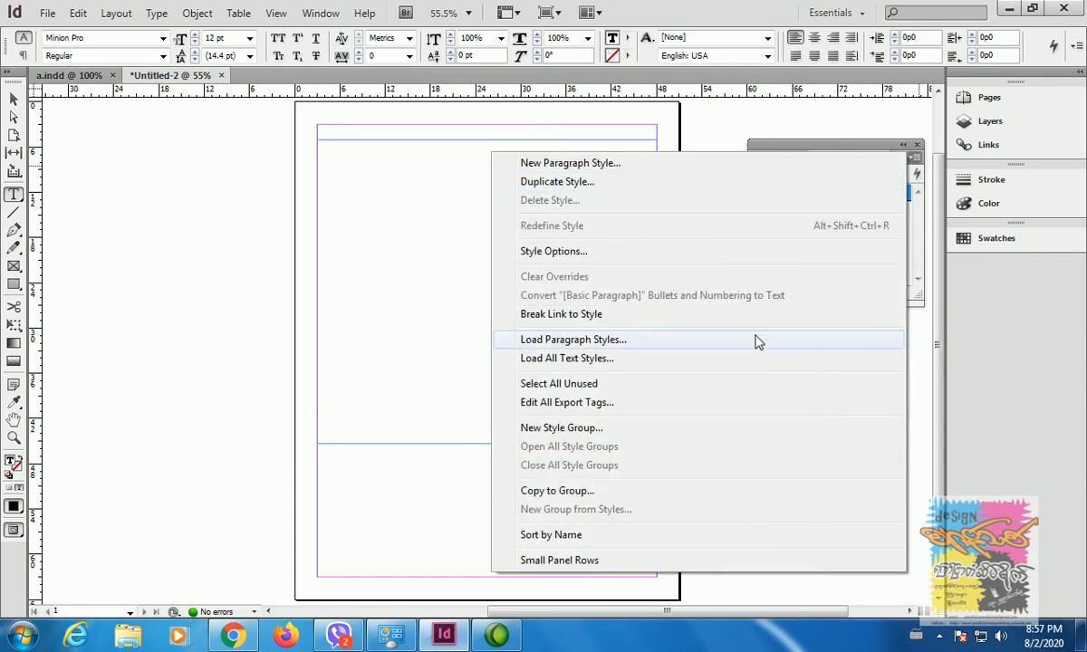
pyautogui.click(758, 342)
pyautogui.scroll(-5, 768, 317)
pyautogui.moveTo(769, 317); pyautogui.dragTo(770, 350)
pyautogui.click(530, 201)
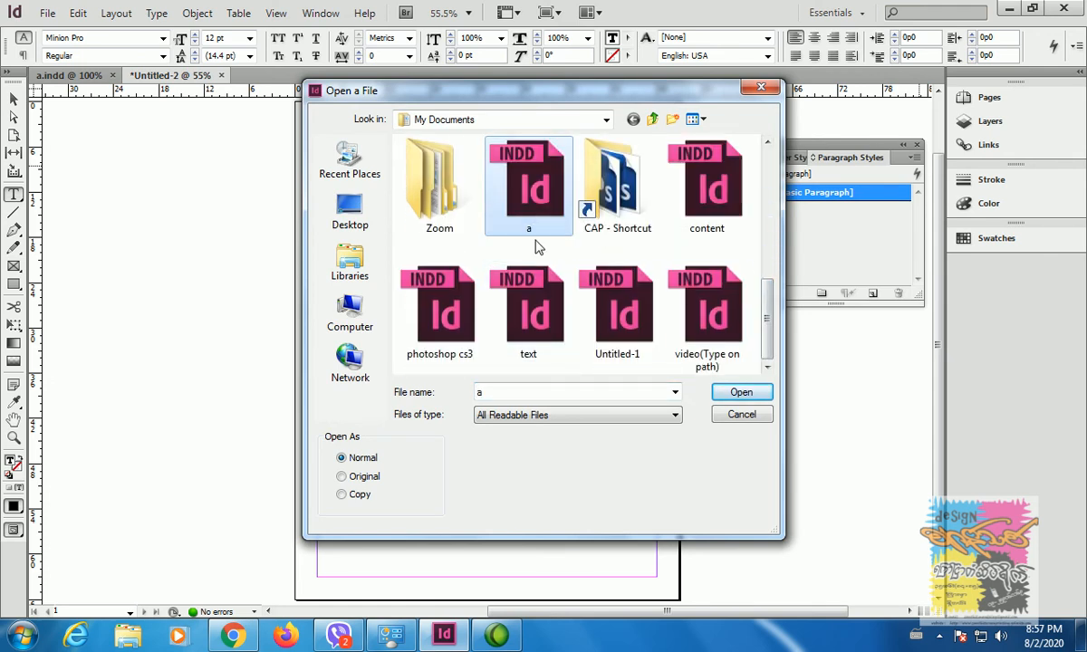
pyautogui.click(759, 392)
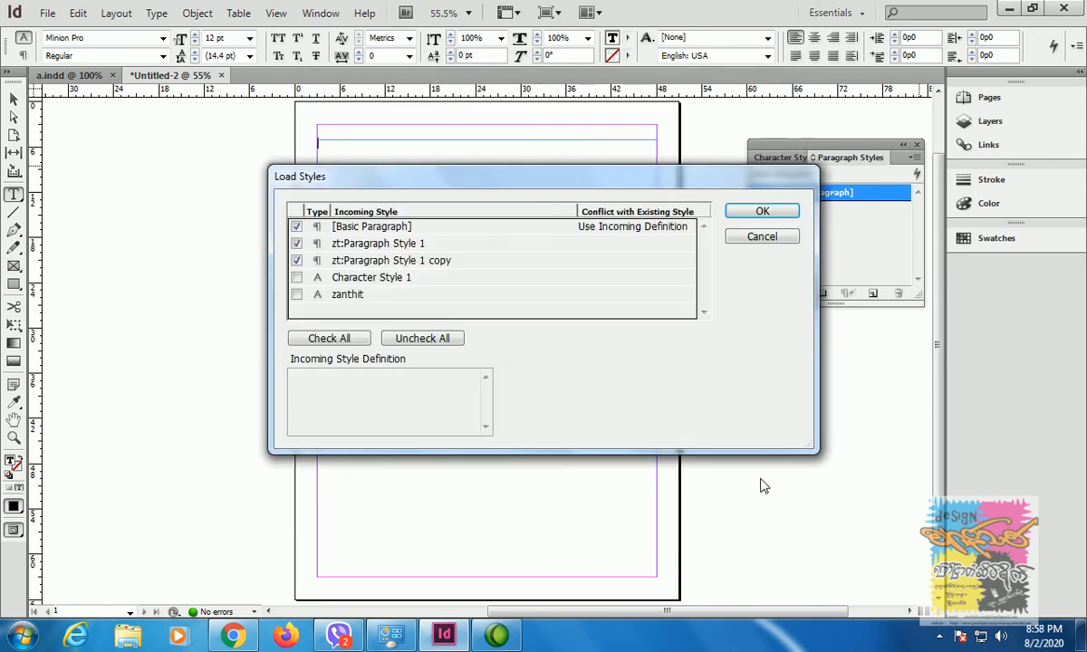
# Load only zt:Paragraph Style 1 and zt:Paragraph Style 1 copy from the incoming styles, and expand the zt group
pyautogui.moveTo(600, 180); pyautogui.dragTo(631, 167)
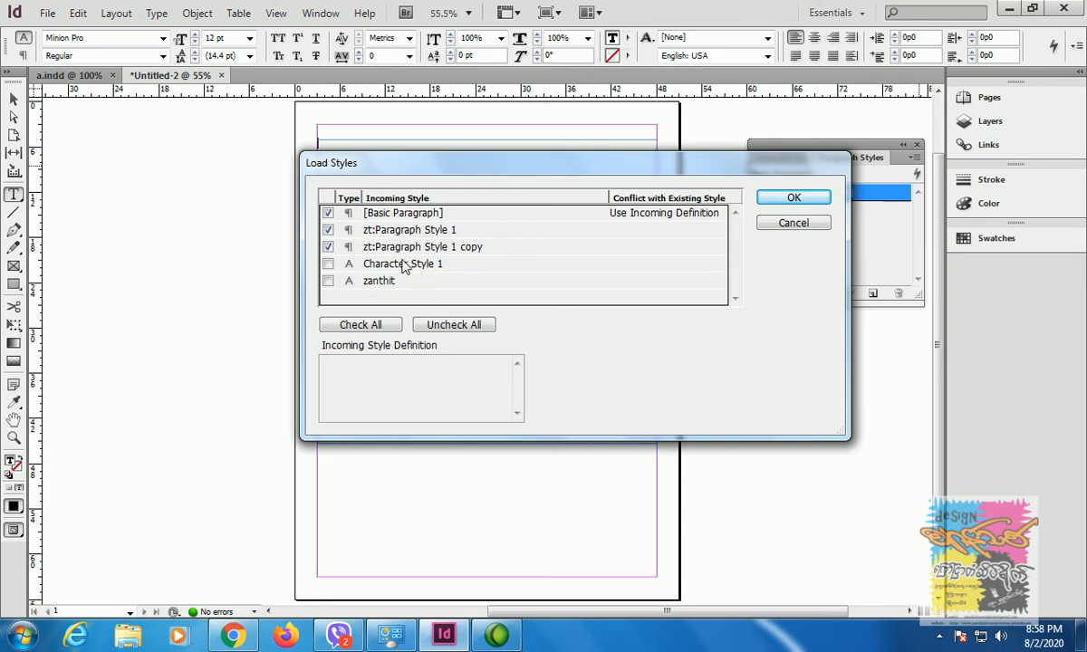
pyautogui.click(381, 328)
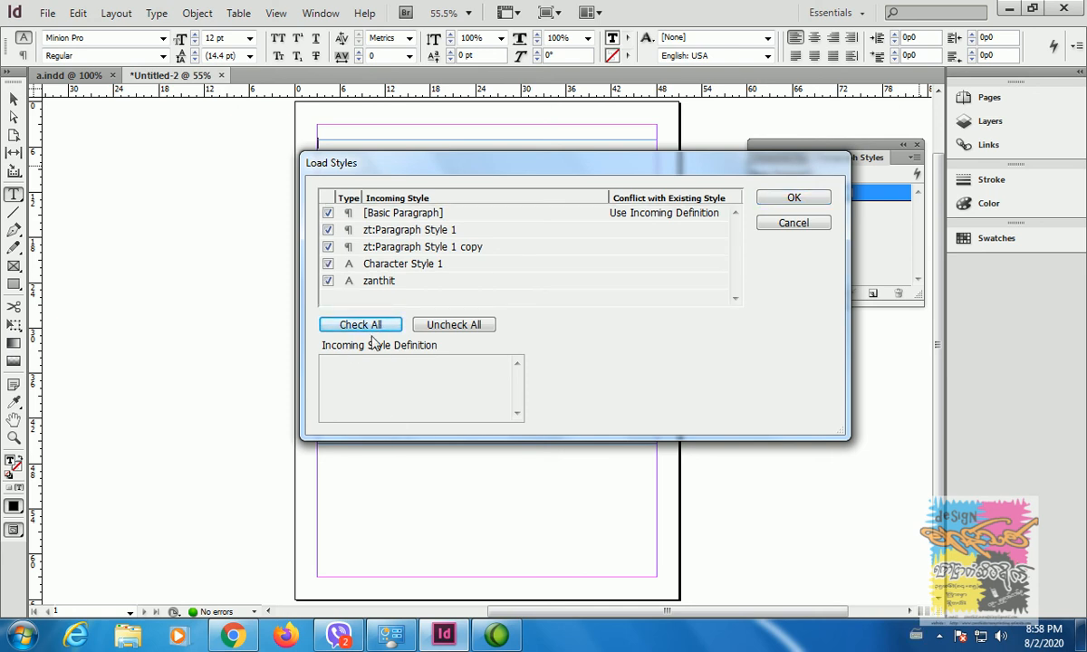
pyautogui.click(458, 328)
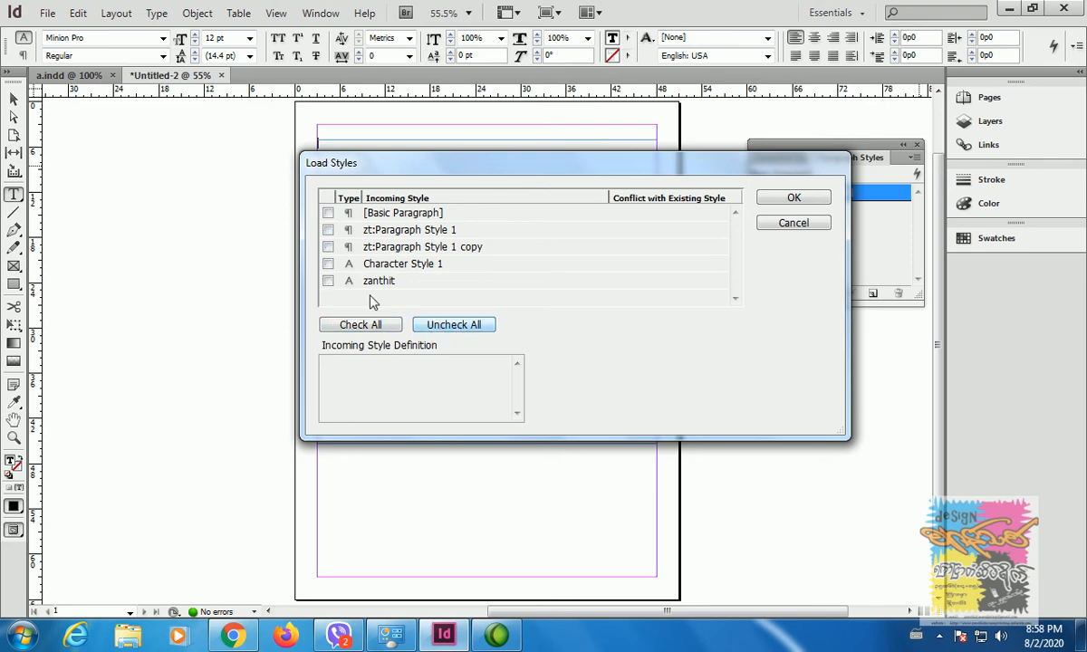
pyautogui.click(328, 230)
pyautogui.click(328, 247)
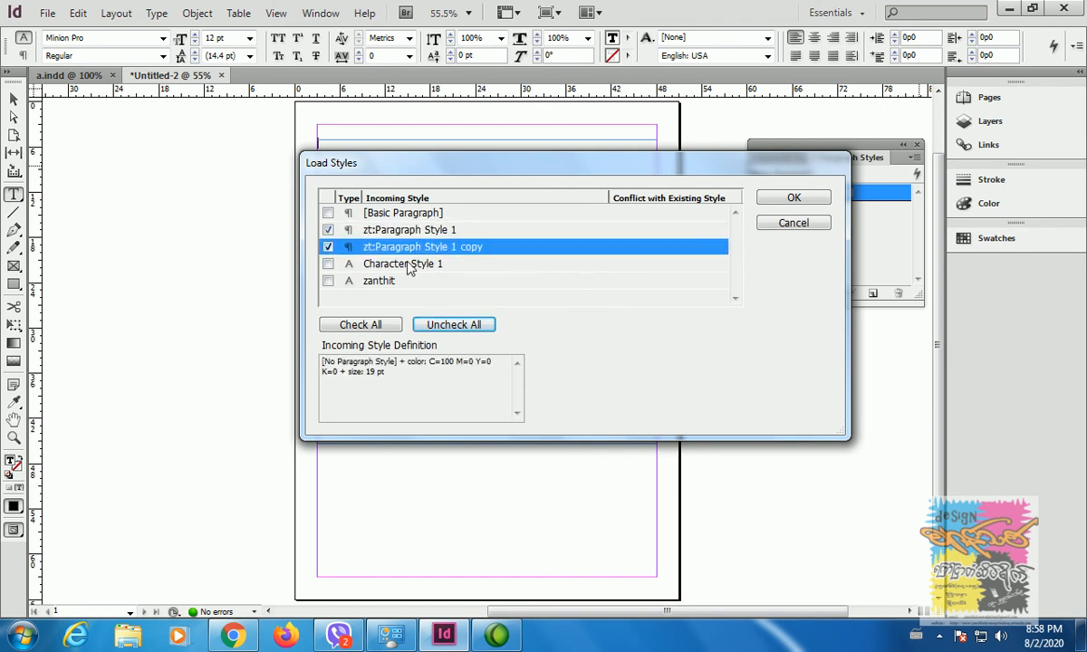
pyautogui.click(795, 198)
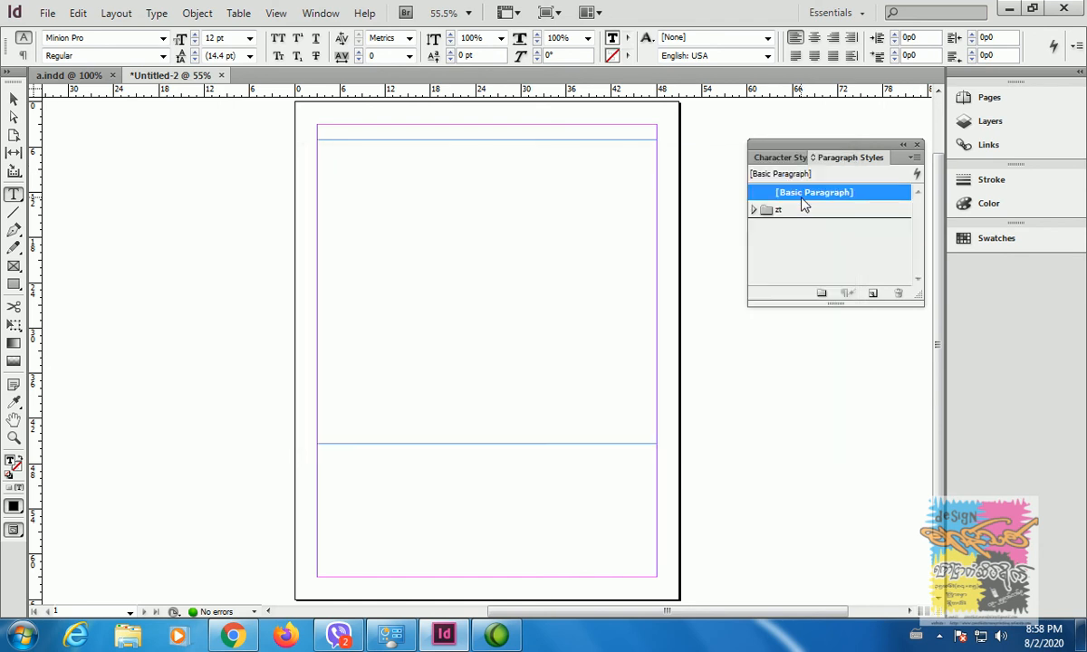
pyautogui.click(756, 210)
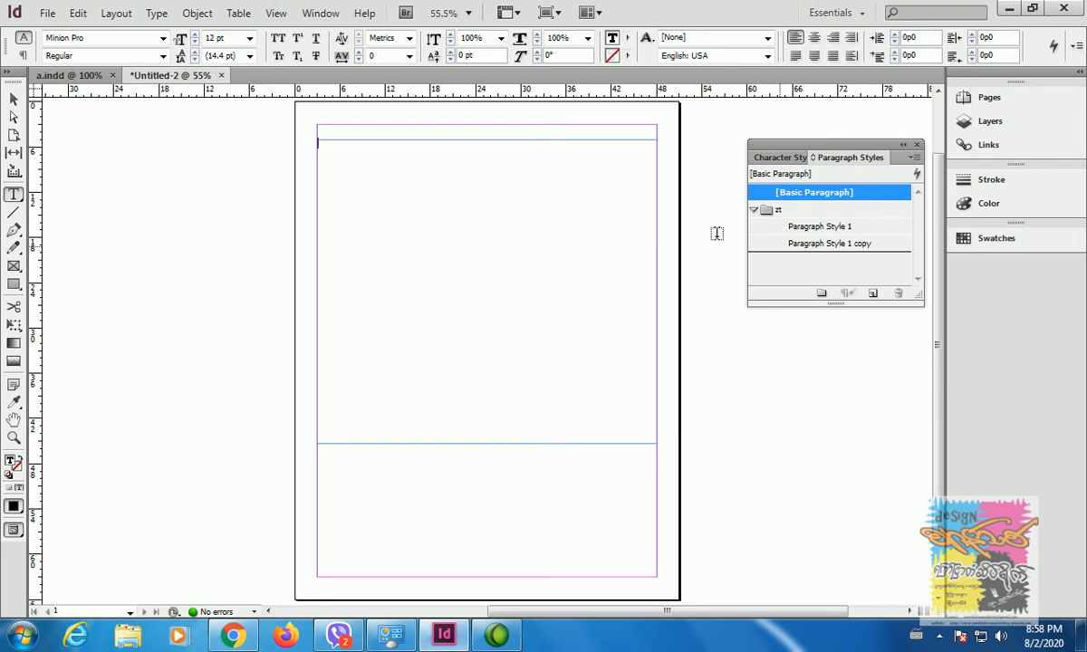
# In a.indd, cover the "30" beside the Object styles heading with a [Paper]-filled rectangle about 2p7 by 1p8
pyautogui.click(86, 77)
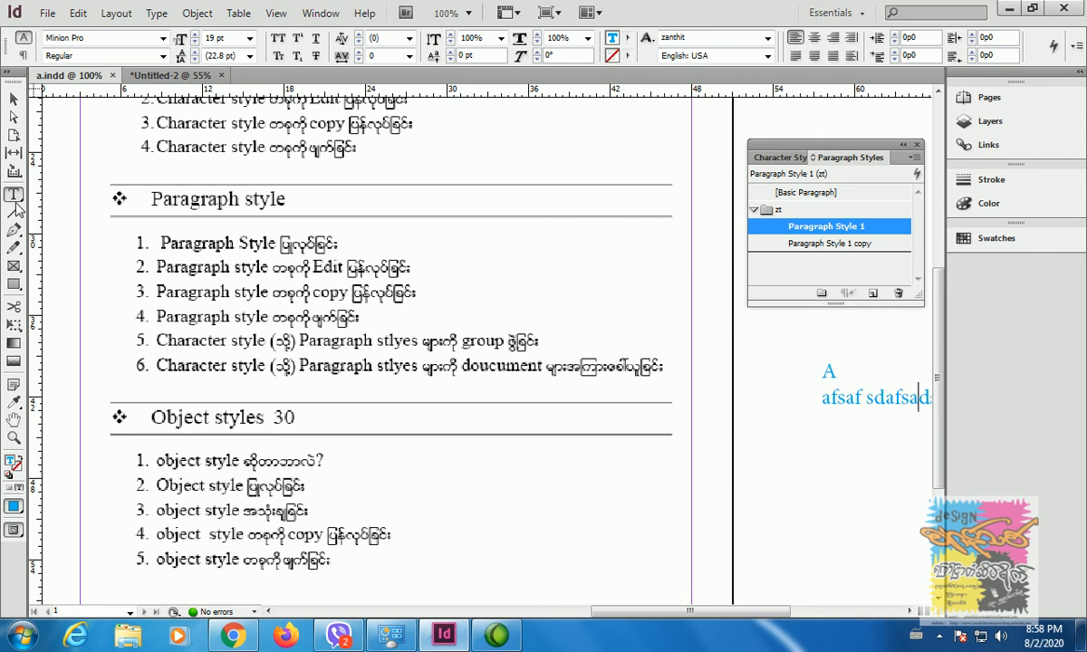
pyautogui.click(17, 285)
pyautogui.moveTo(266, 408); pyautogui.dragTo(306, 427)
pyautogui.click(571, 38)
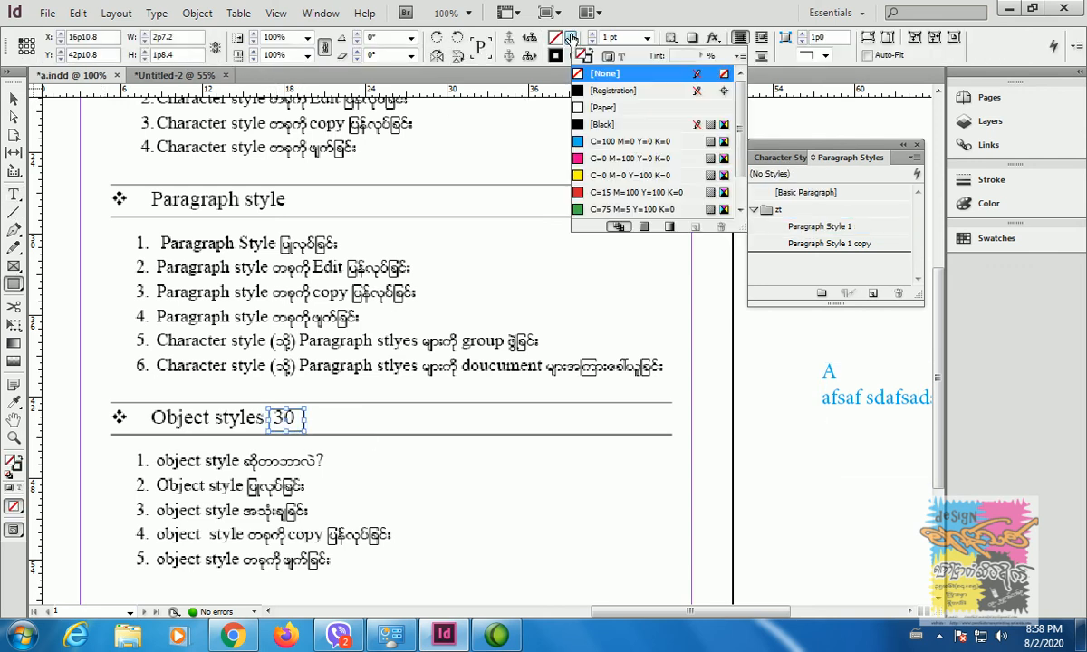
pyautogui.click(605, 107)
pyautogui.press('v')
pyautogui.click(884, 509)
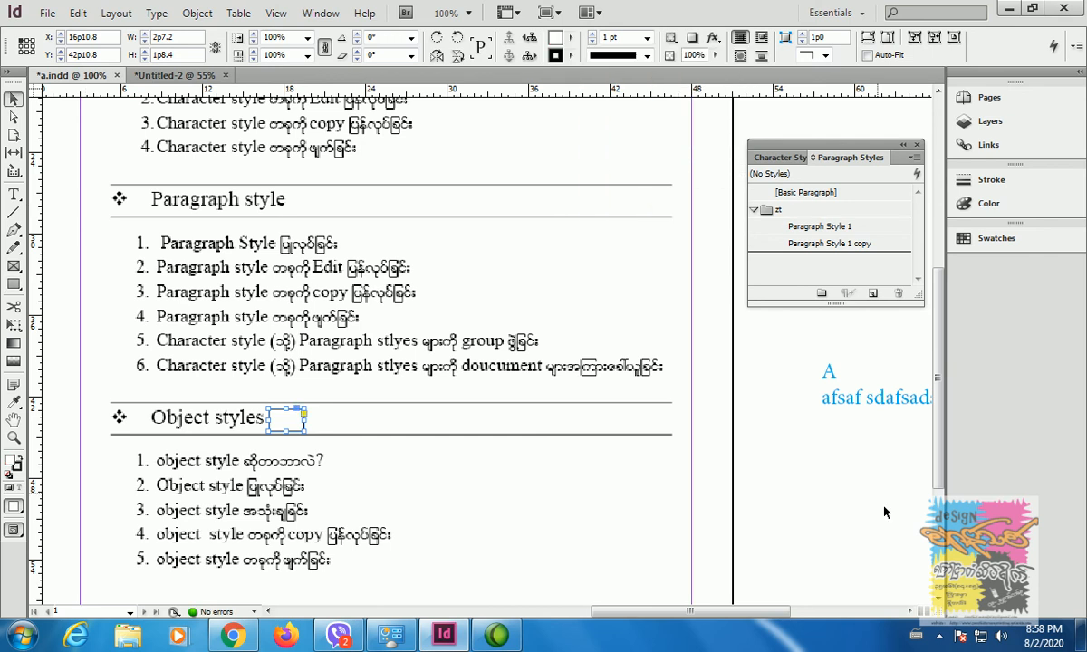
pyautogui.click(833, 509)
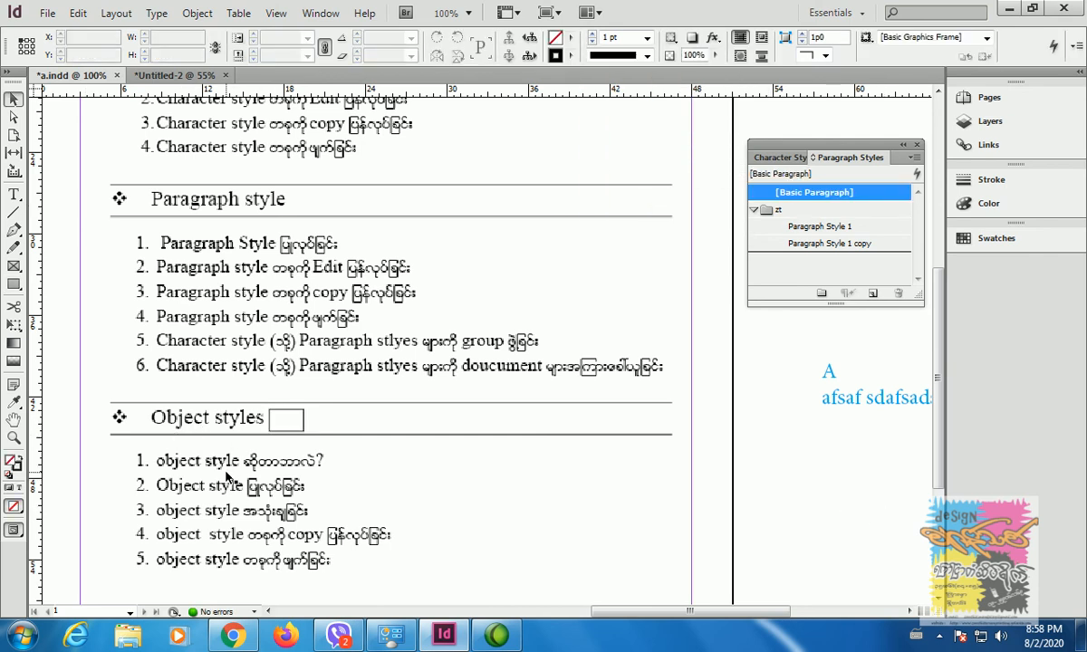
# Draw a rectangle about 7p1 wide and 6p11 high on the pasteboard beside the page's lower edge
pyautogui.scroll(-3, 218, 448)
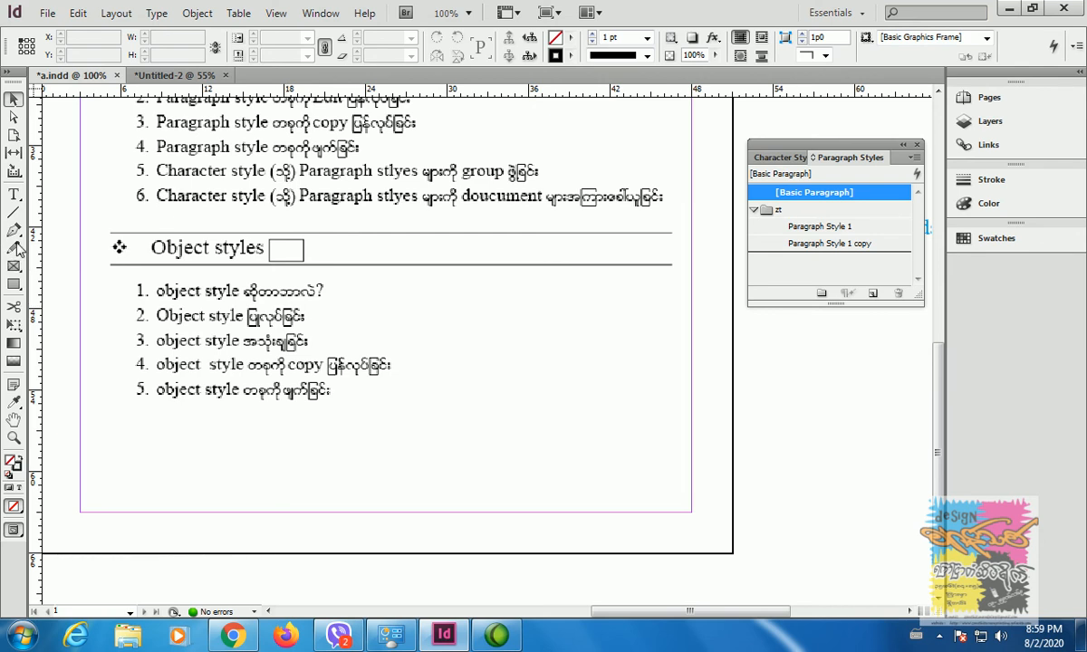
pyautogui.click(14, 284)
pyautogui.moveTo(755, 365); pyautogui.dragTo(849, 460)
pyautogui.moveTo(734, 611); pyautogui.dragTo(831, 618)
# Show the object styles list and place it clear of the new rectangle
pyautogui.click(321, 13)
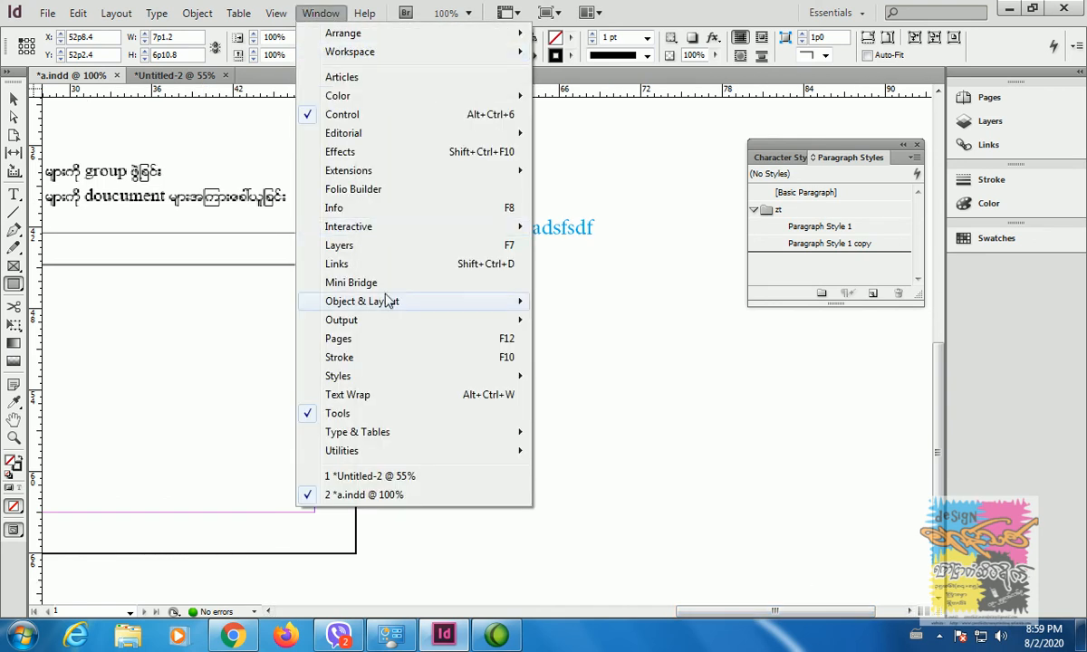
pyautogui.moveTo(417, 379)
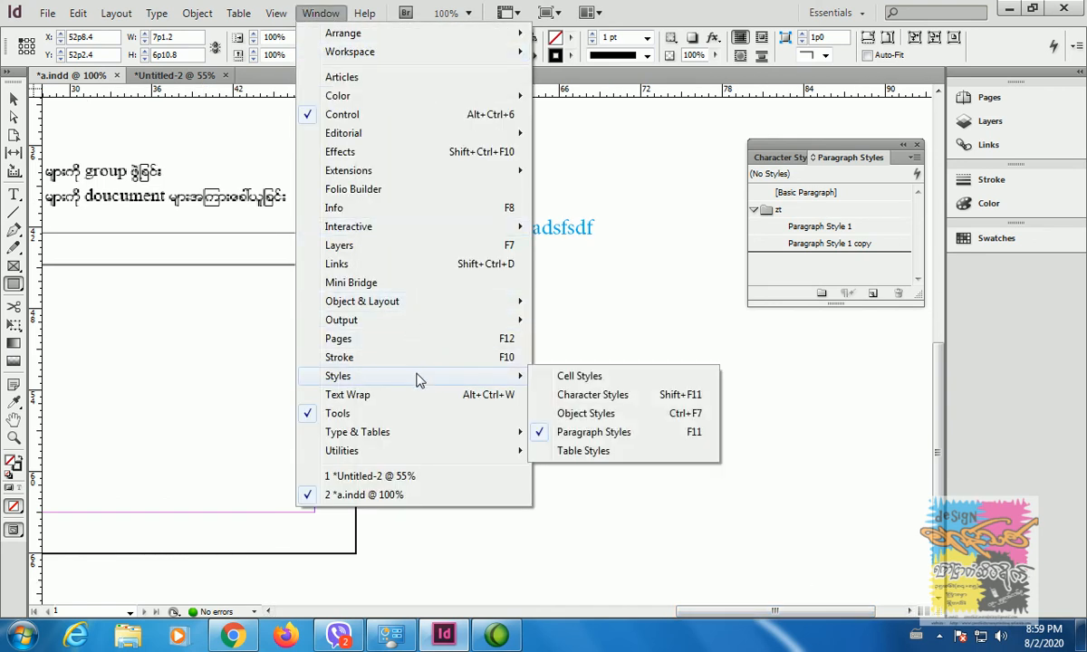
pyautogui.click(566, 414)
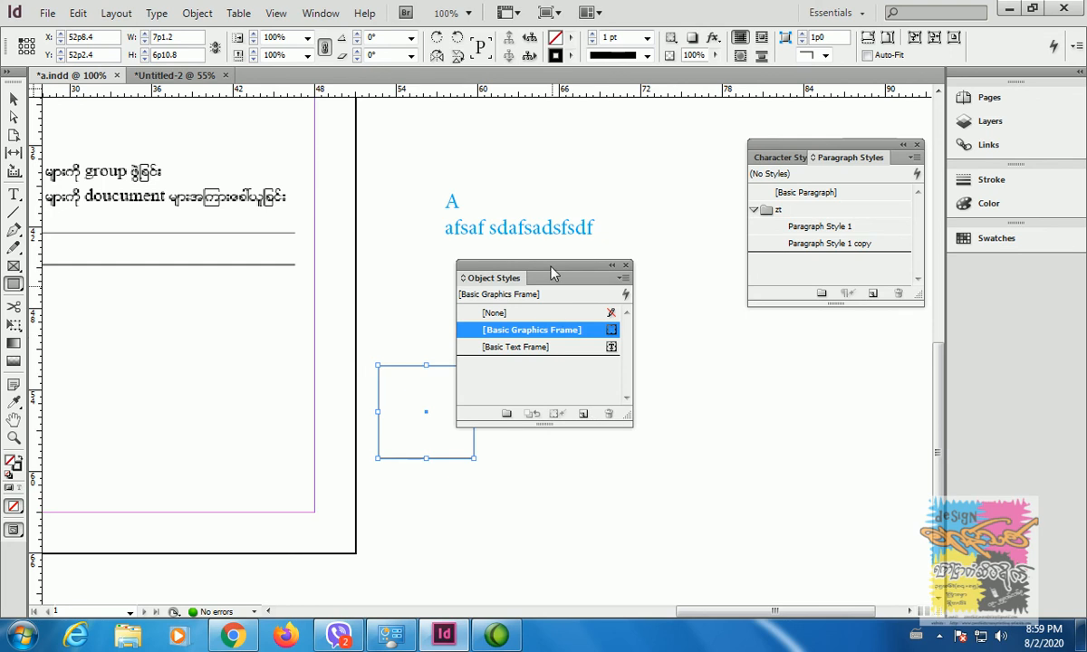
pyautogui.moveTo(552, 279); pyautogui.dragTo(641, 271)
pyautogui.click(17, 99)
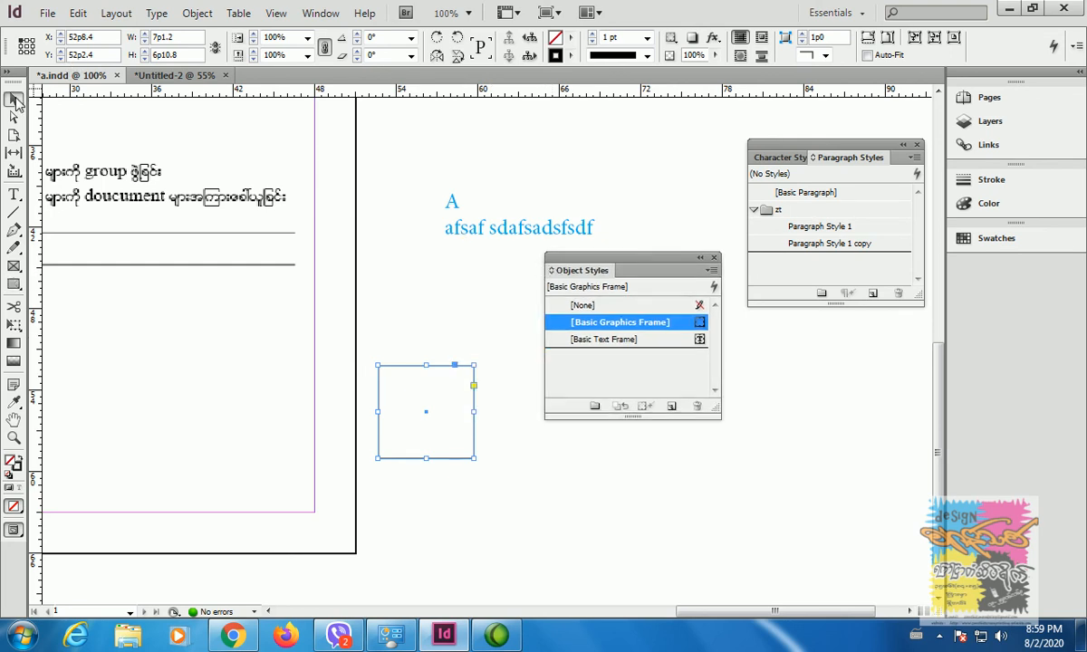
# Create an object style with a C=0 M=0 Y=100 K=0 fill and a 9 pt black stroke
pyautogui.click(713, 272)
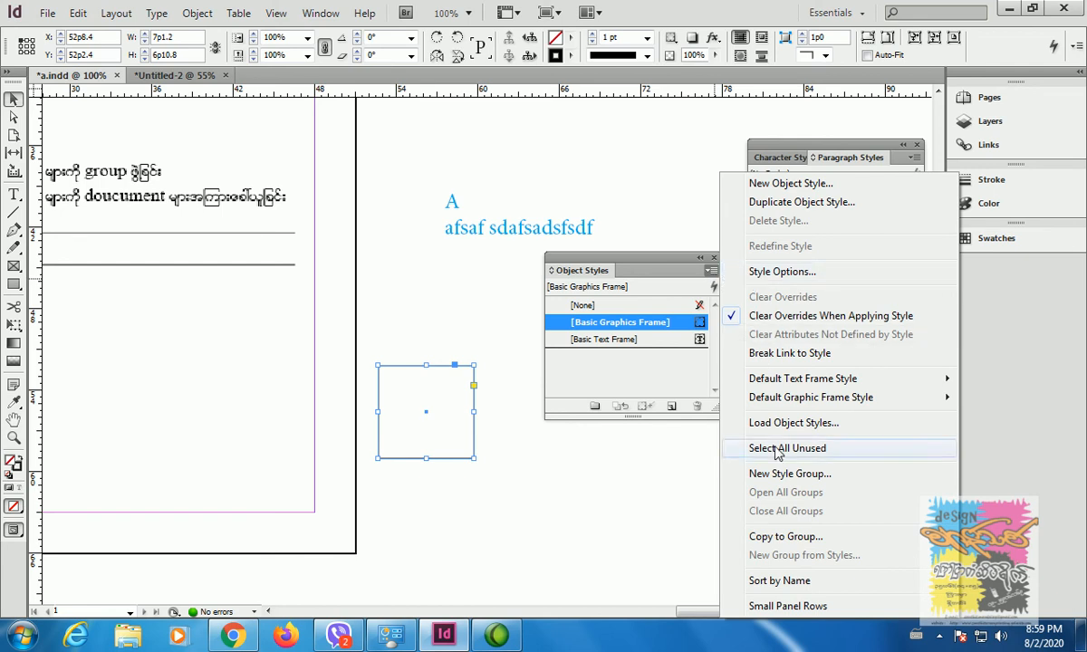
pyautogui.click(774, 183)
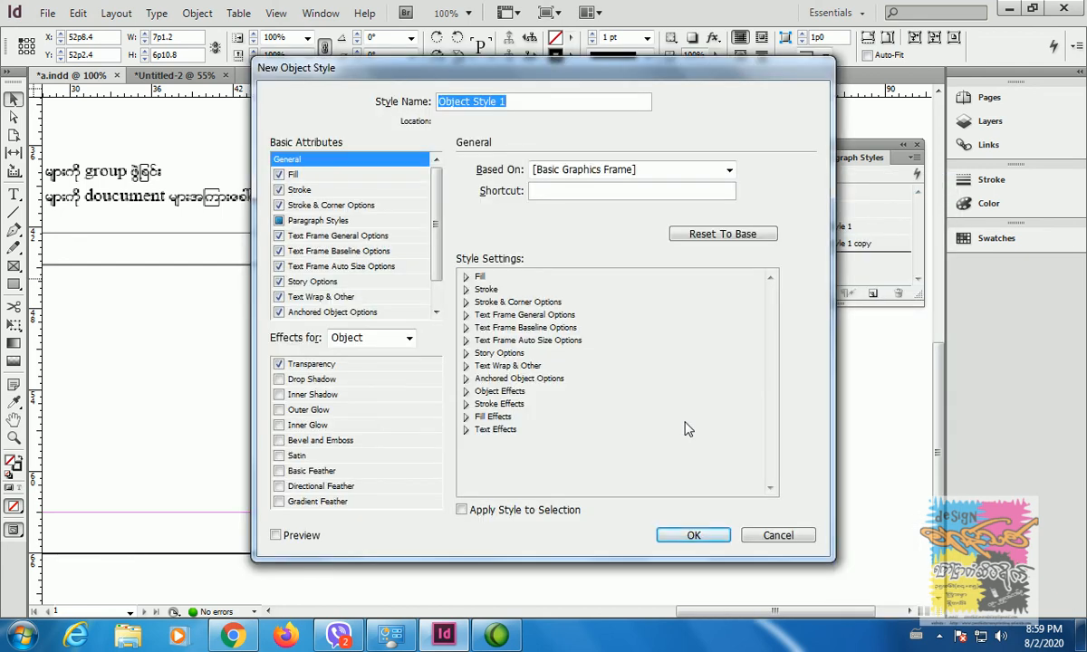
pyautogui.click(288, 174)
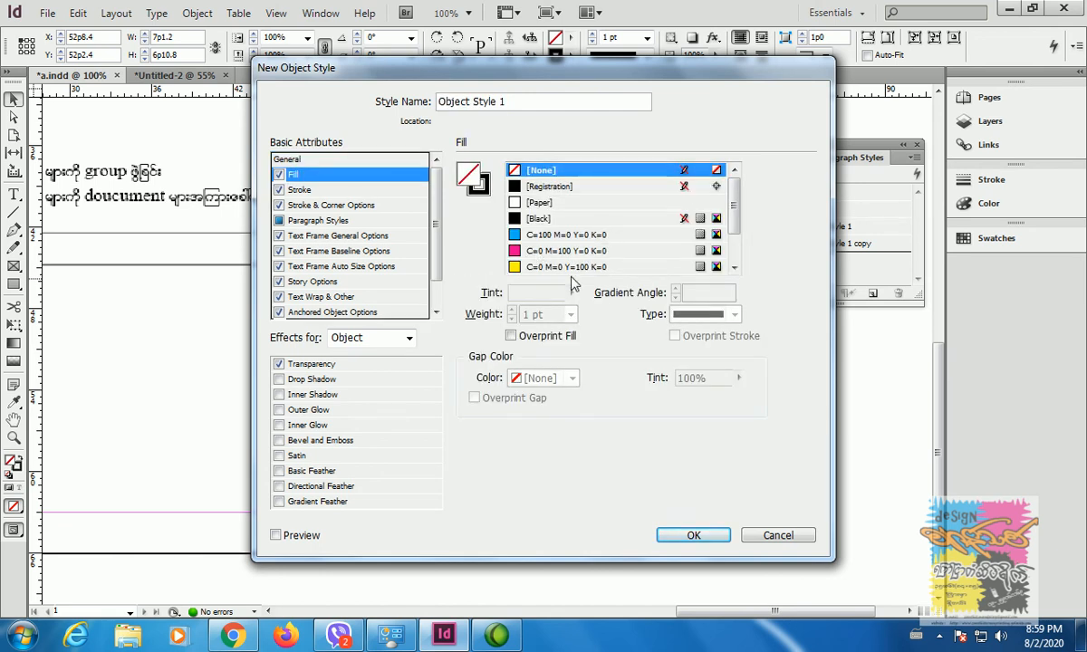
pyautogui.click(553, 267)
pyautogui.click(334, 192)
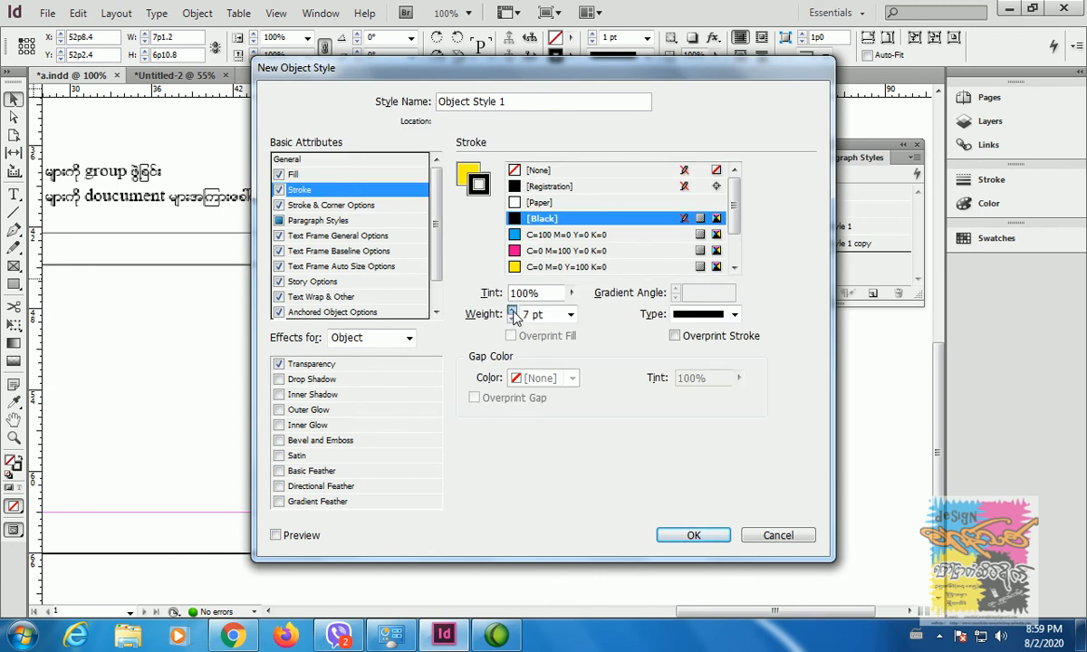
pyautogui.click(691, 536)
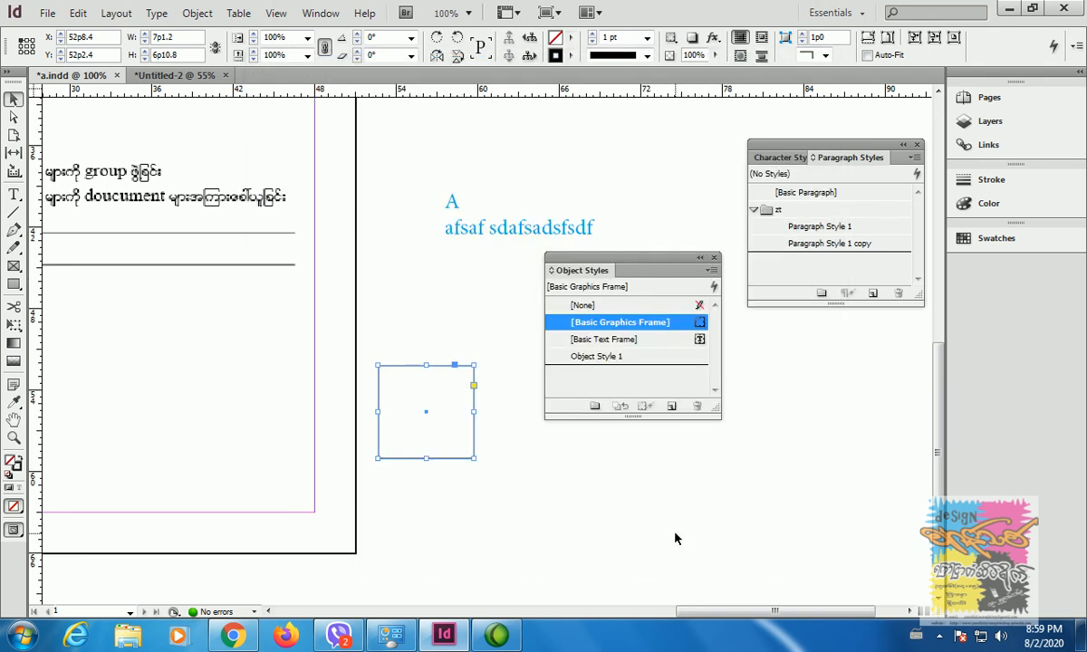
# Apply Object Style 1 to the nearly square rectangle on the pasteboard
pyautogui.click(653, 365)
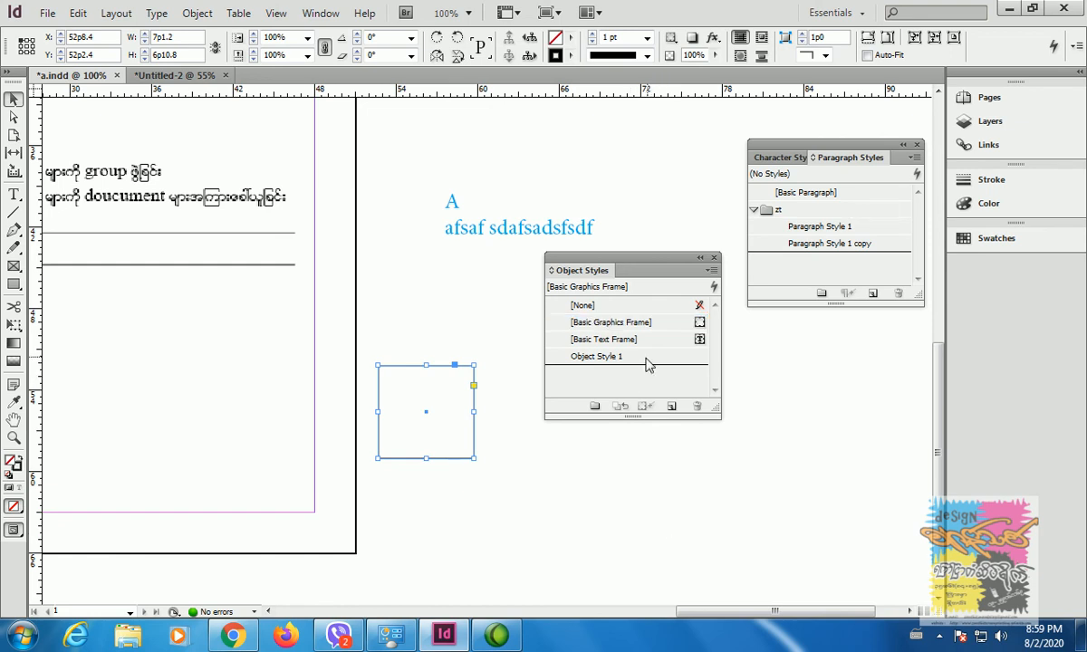
pyautogui.click(528, 490)
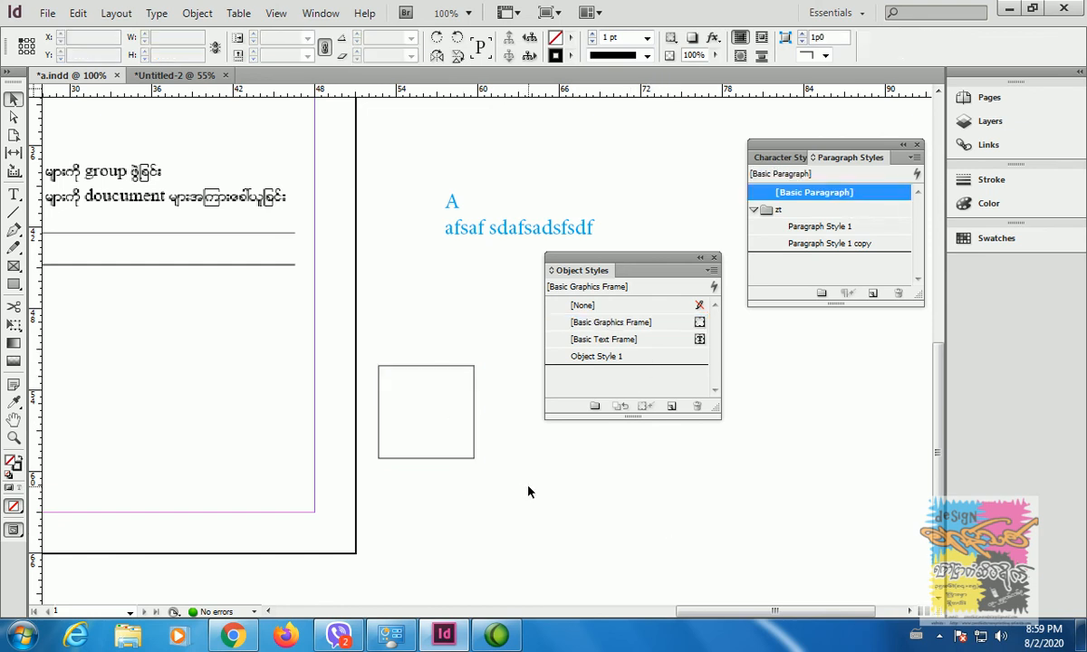
pyautogui.click(437, 372)
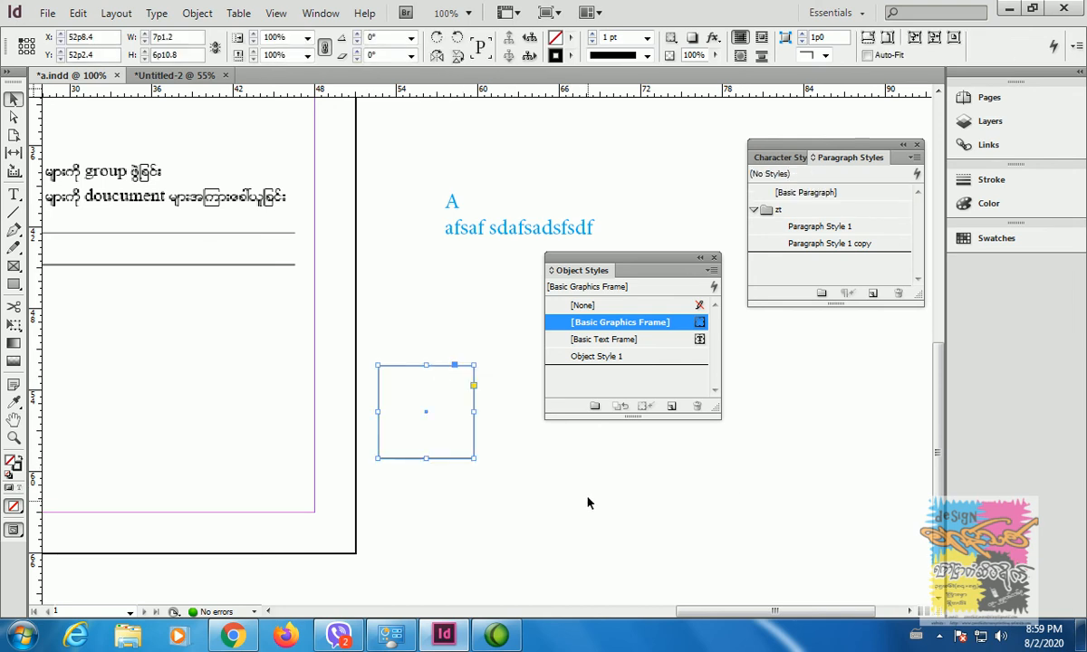
pyautogui.click(587, 355)
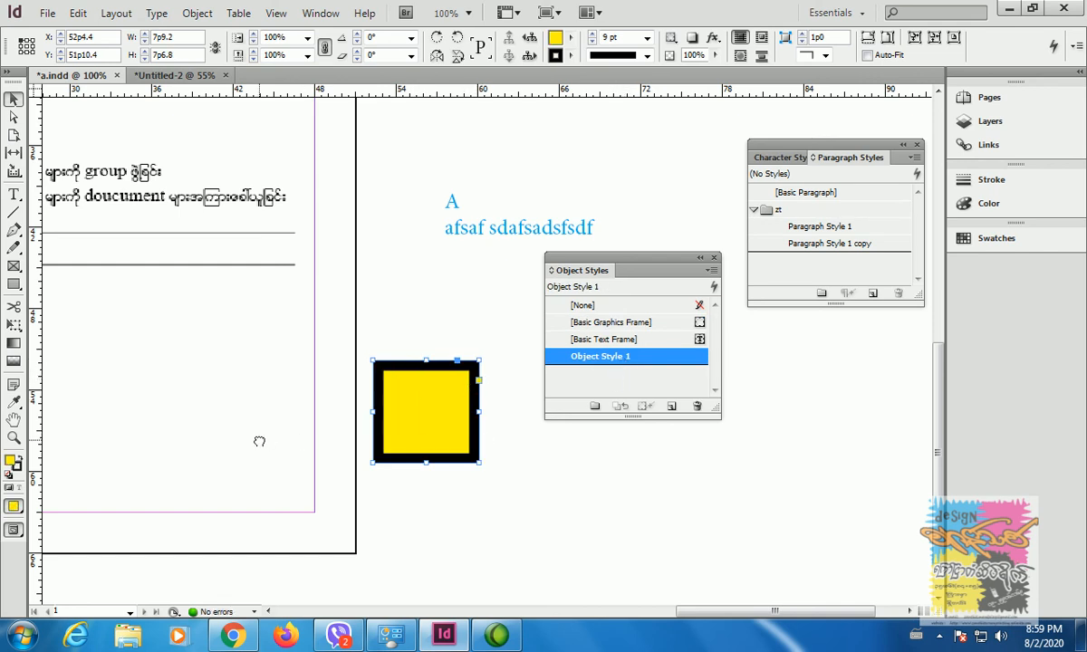
# Draw a second pasteboard rectangle about 21p6 by 3p11, apply Object Style 1 to it, and deselect it
pyautogui.scroll(3, 256, 412)
pyautogui.hscroll(-6, 256, 413)
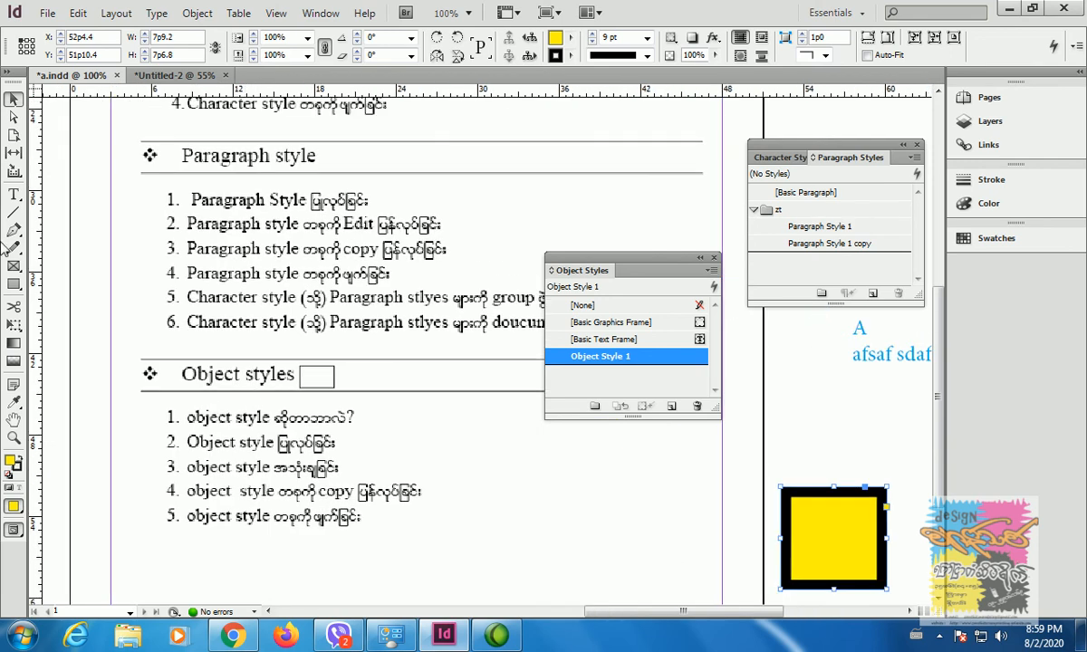
pyautogui.click(12, 284)
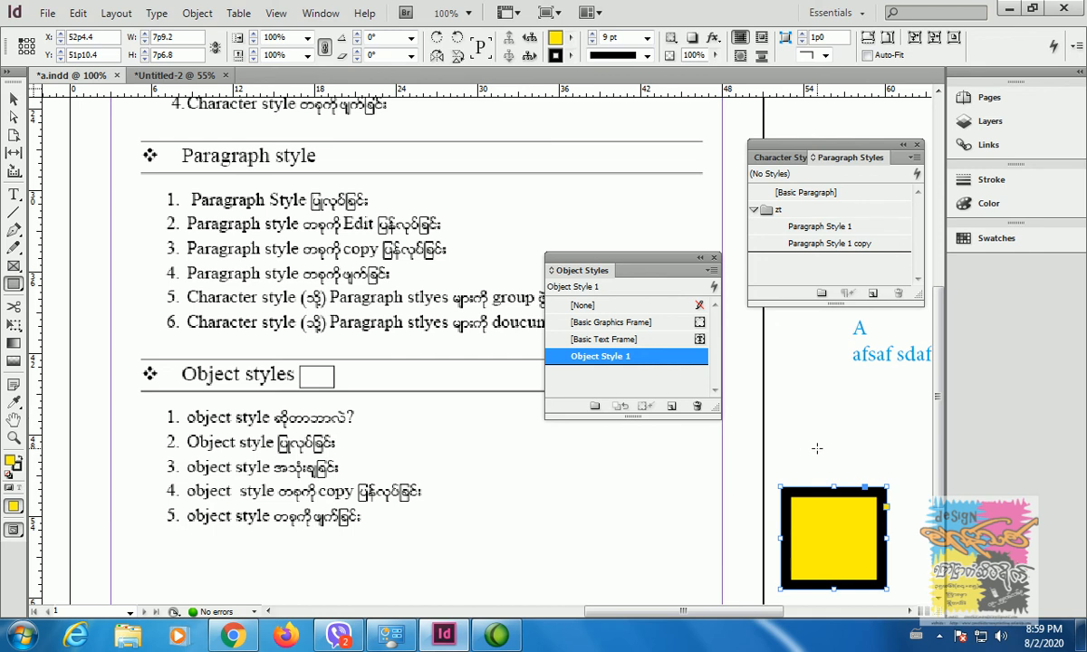
pyautogui.hscroll(5, 817, 449)
pyautogui.moveTo(550, 452); pyautogui.dragTo(843, 503)
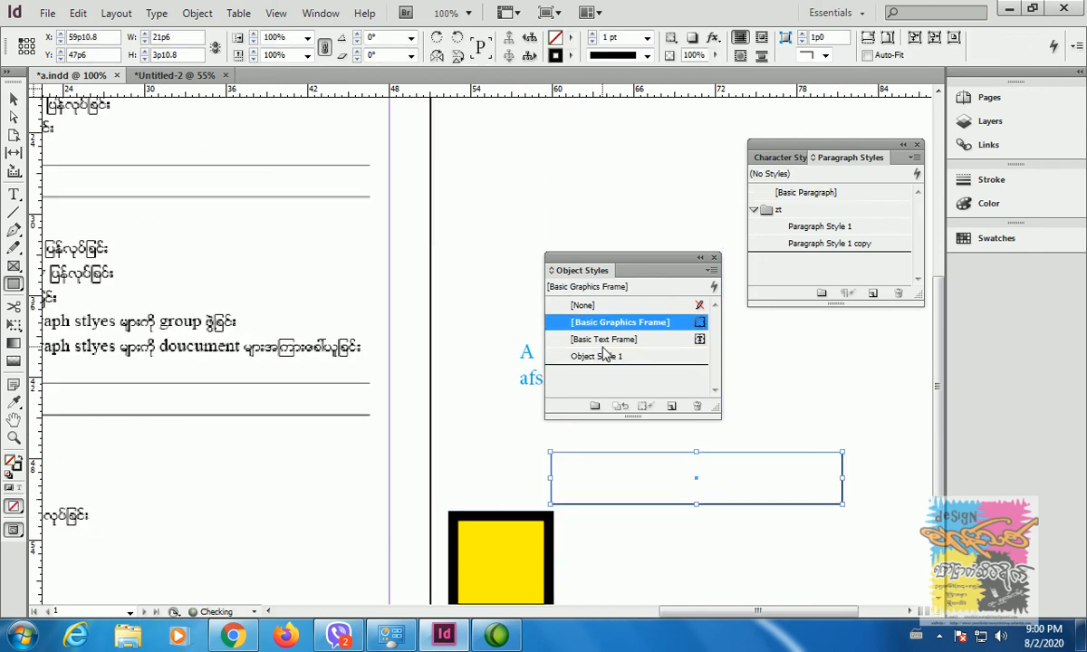
pyautogui.click(597, 356)
pyautogui.click(14, 100)
pyautogui.click(498, 200)
pyautogui.moveTo(605, 264); pyautogui.dragTo(791, 323)
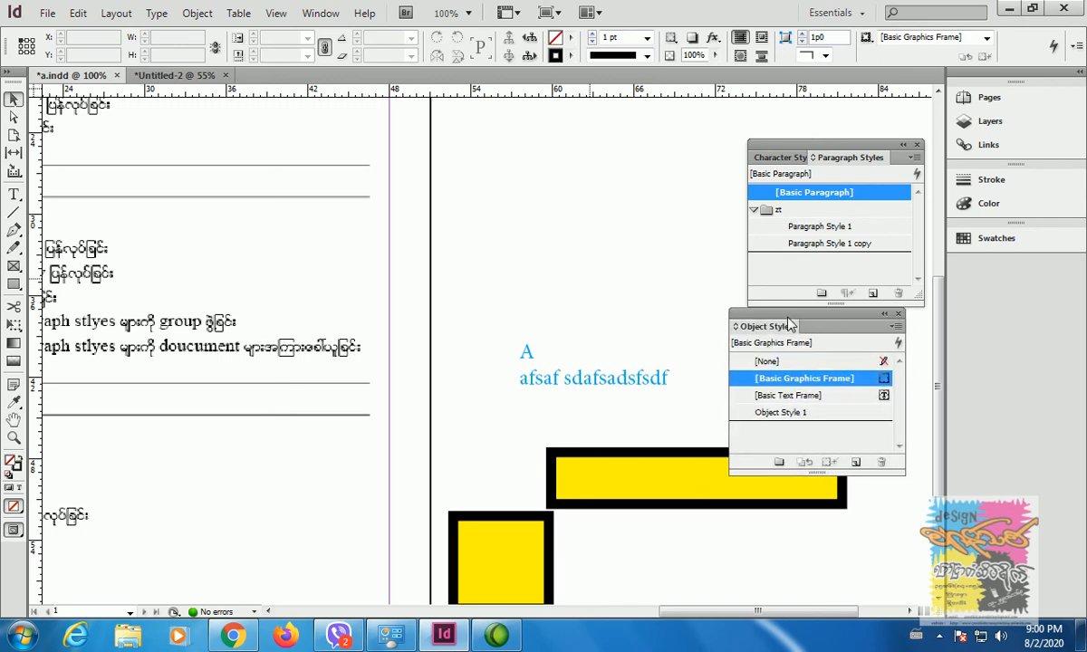
# Examine the duplicate and delete commands for Object Style 1, and review the contents list on the page
pyautogui.moveTo(344, 441); pyautogui.dragTo(568, 330)
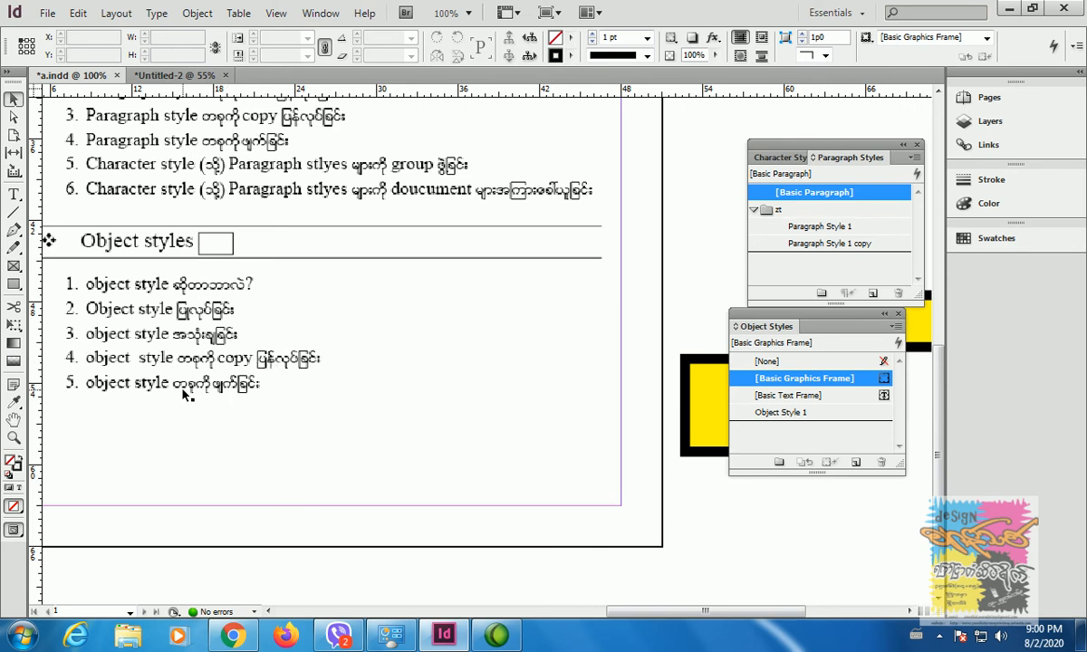
pyautogui.moveTo(780, 315); pyautogui.dragTo(445, 288)
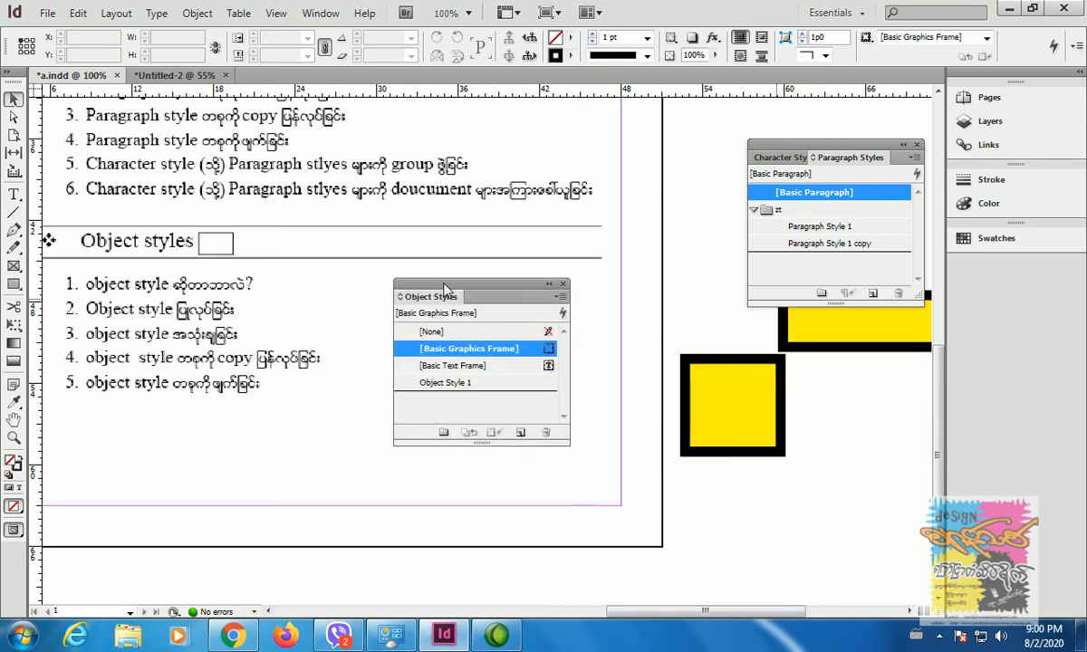
pyautogui.click(482, 383)
pyautogui.rightClick(485, 383)
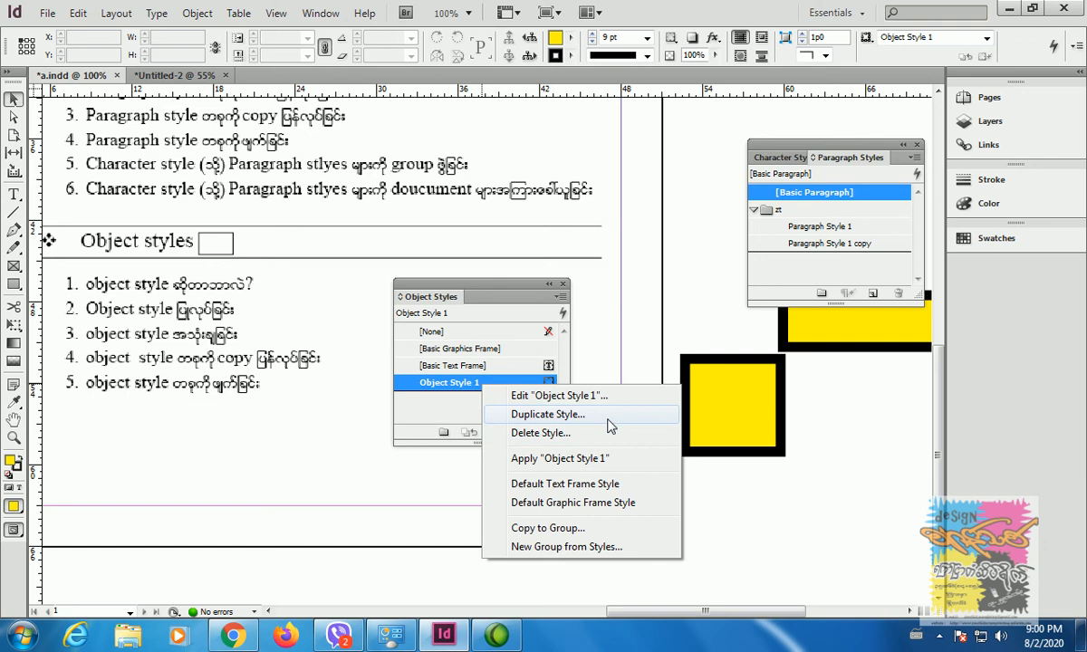
pyautogui.moveTo(453, 286); pyautogui.dragTo(807, 410)
pyautogui.click(595, 337)
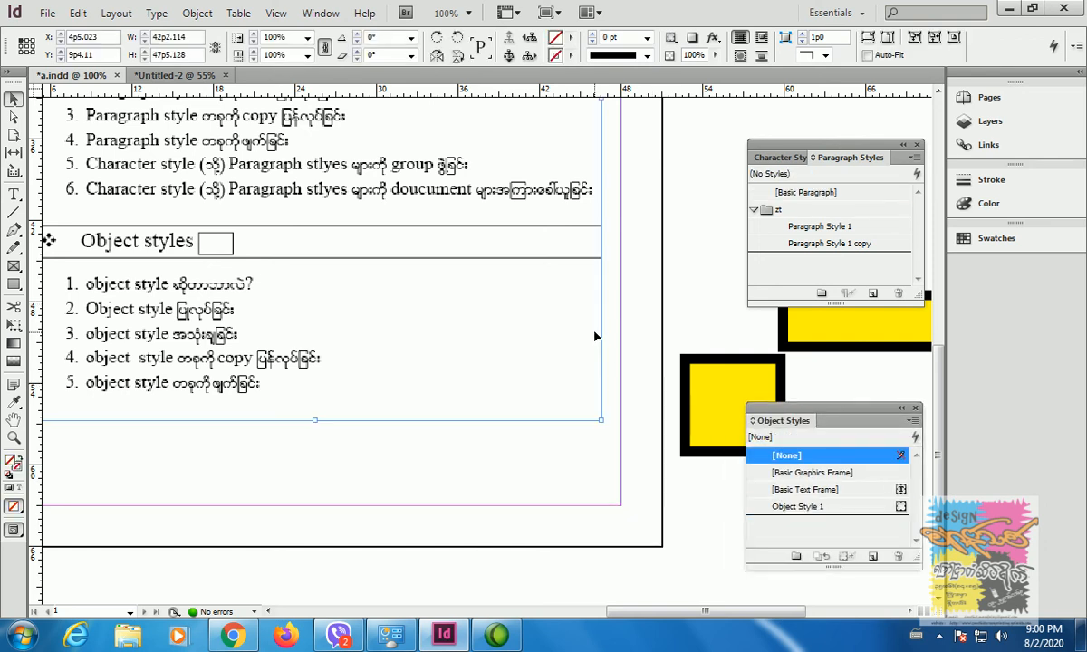
pyautogui.hotkey('ctrl', '-')
pyautogui.click(745, 328)
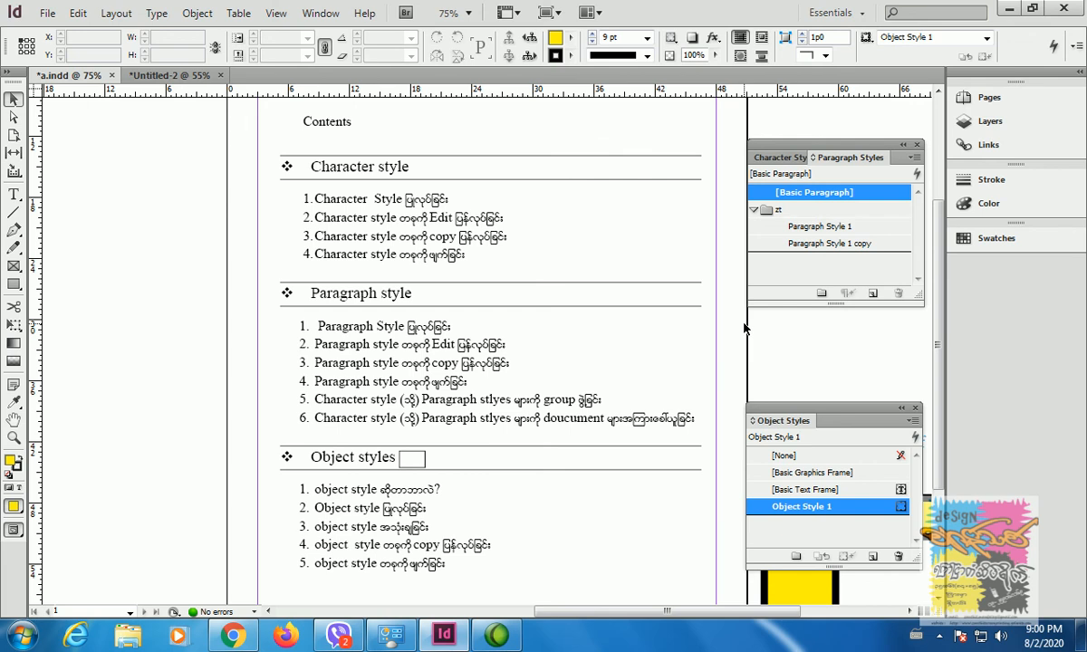
# Switch to the managed Facebook page in Chrome and browse up to its Videos section
pyautogui.click(243, 640)
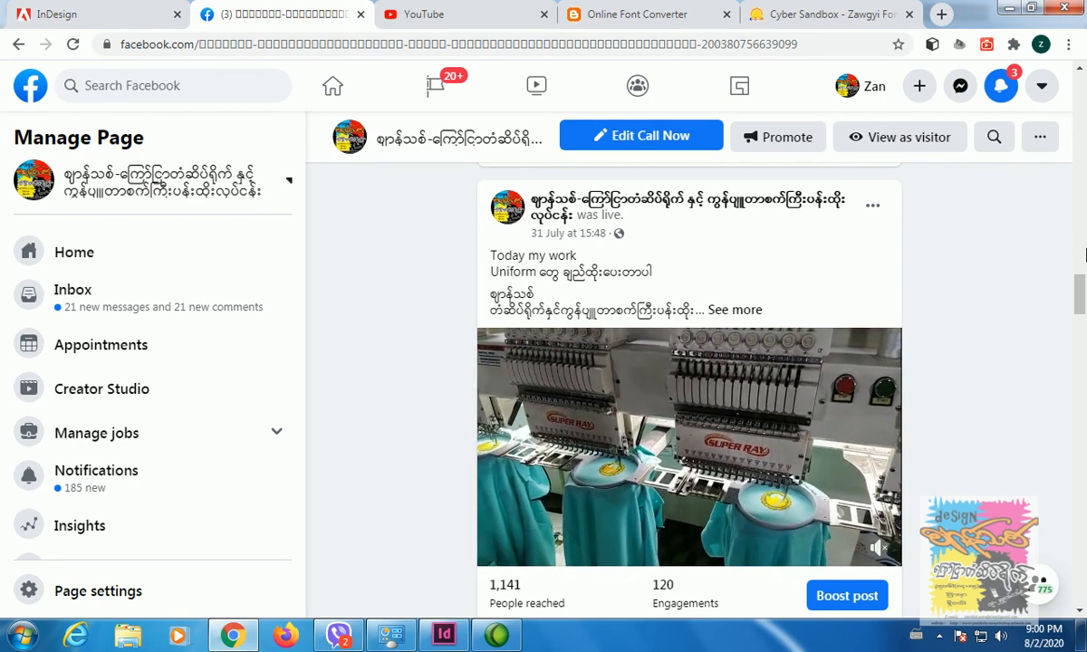
pyautogui.moveTo(1080, 295); pyautogui.dragTo(1082, 195)
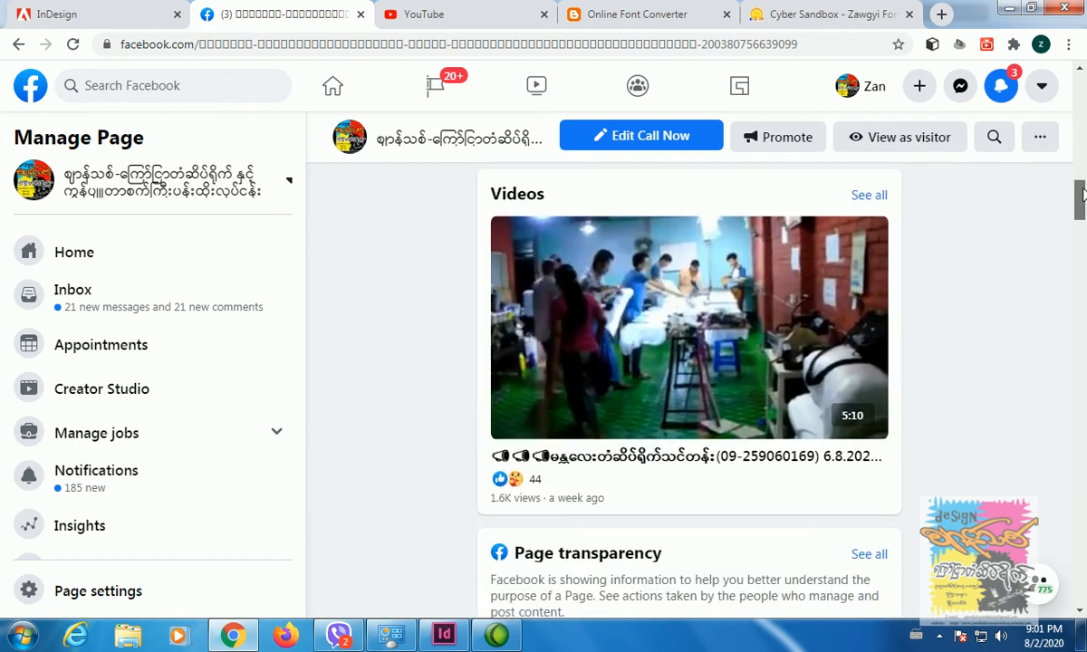